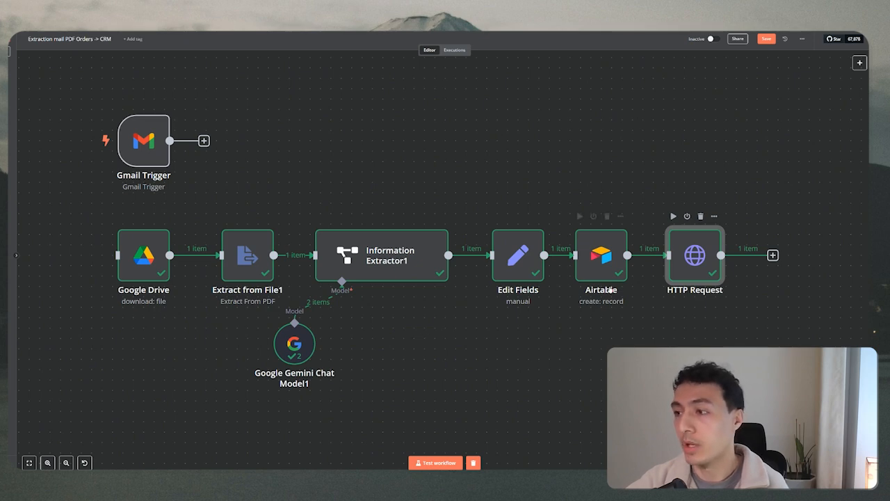
Review the extracted purchase-order text in Extract from File1 and the Information Extractor1 details.
{"action": "mouse_move", "coordinate": [611, 280]}
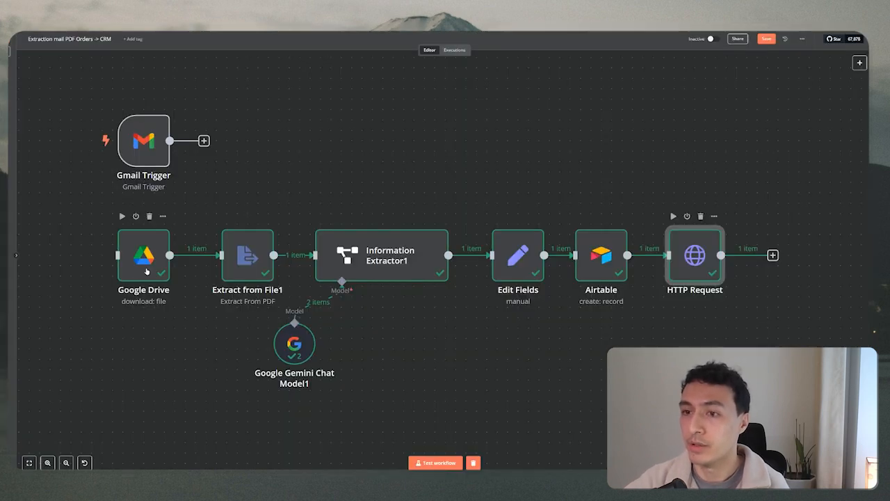
{"action": "double_click", "coordinate": [249, 269]}
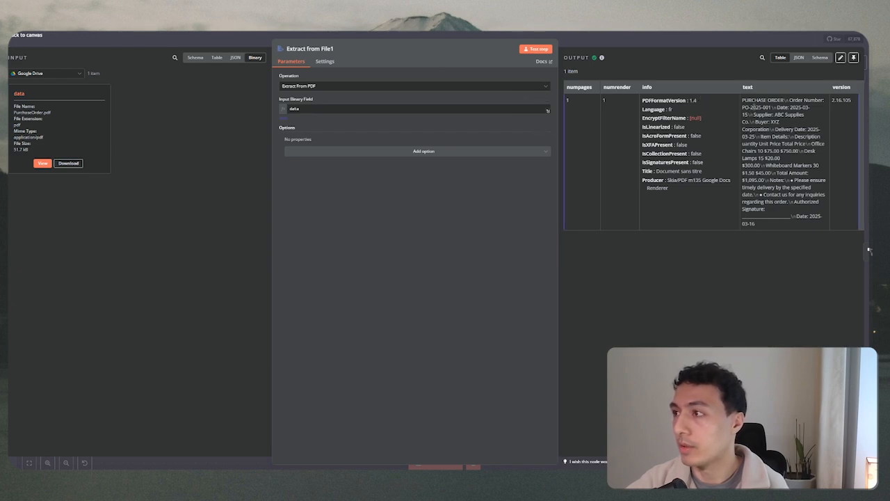
{"action": "left_click_drag", "start_coordinate": [743, 100], "coordinate": [803, 223]}
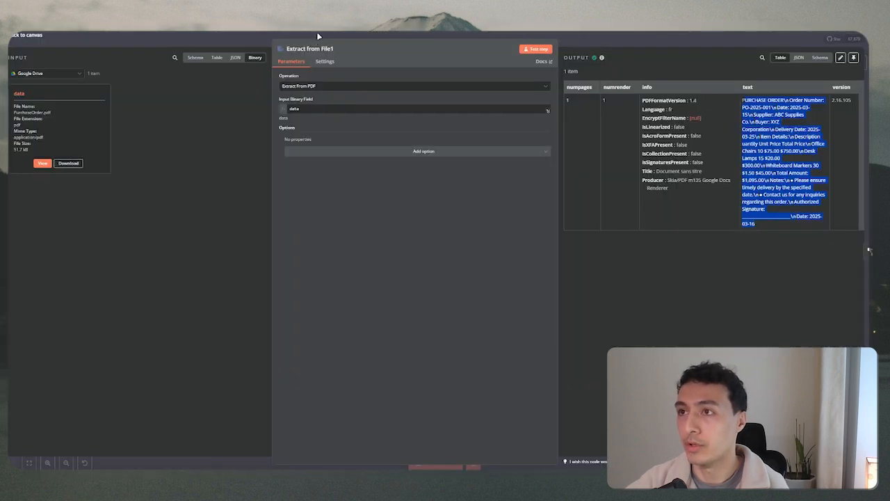
{"action": "left_click", "coordinate": [319, 37]}
{"action": "double_click", "coordinate": [398, 259]}
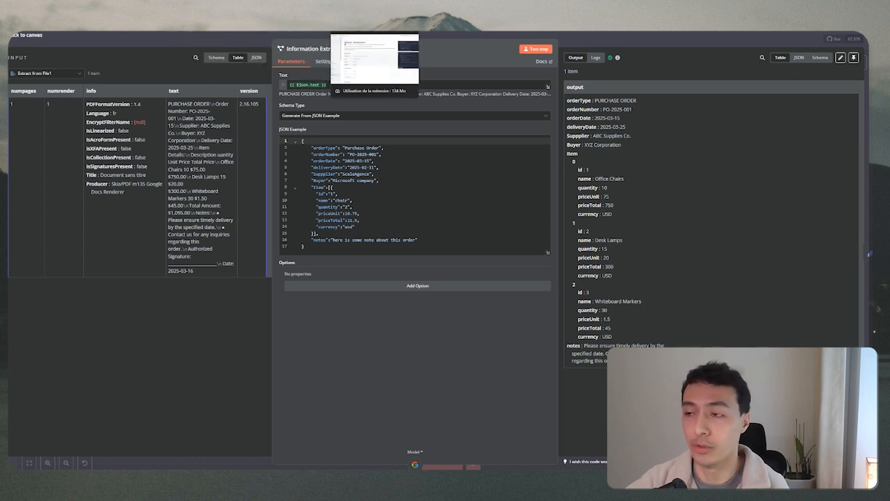
{"action": "left_click", "coordinate": [437, 38]}
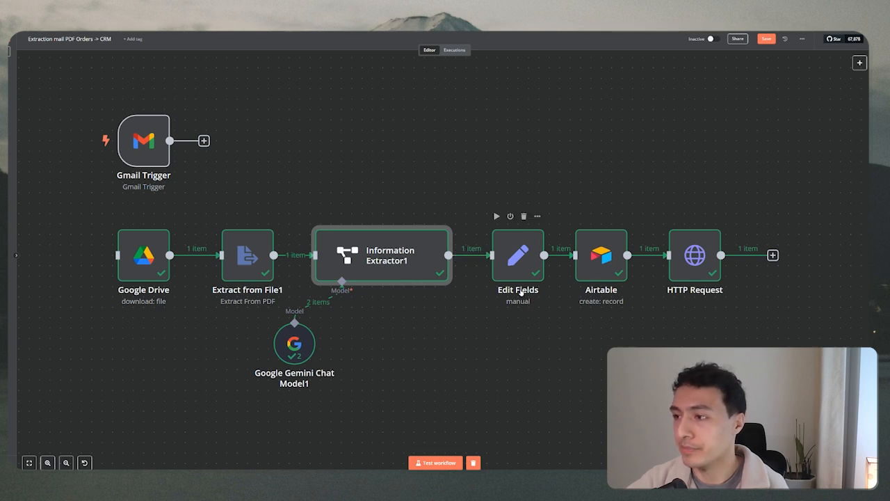
Review the Airtable step's and HTTP Request step's parameters.
{"action": "left_click", "coordinate": [592, 253]}
{"action": "double_click", "coordinate": [592, 252]}
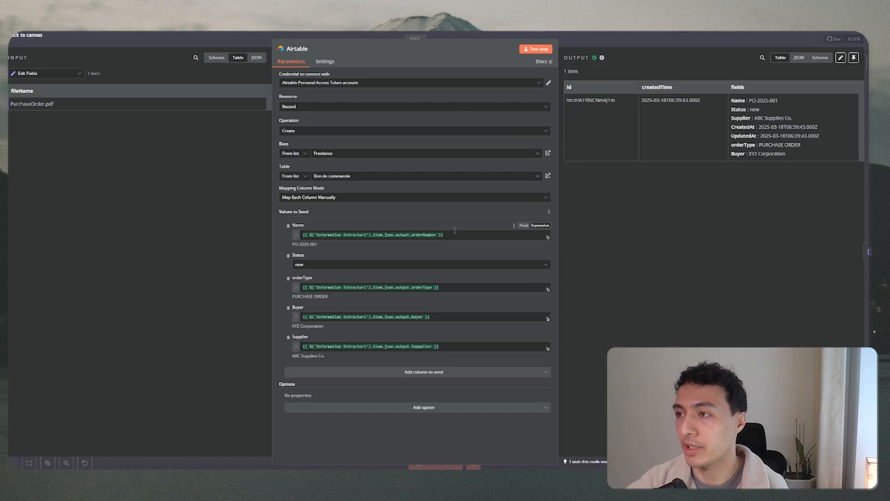
{"action": "left_click", "coordinate": [466, 33]}
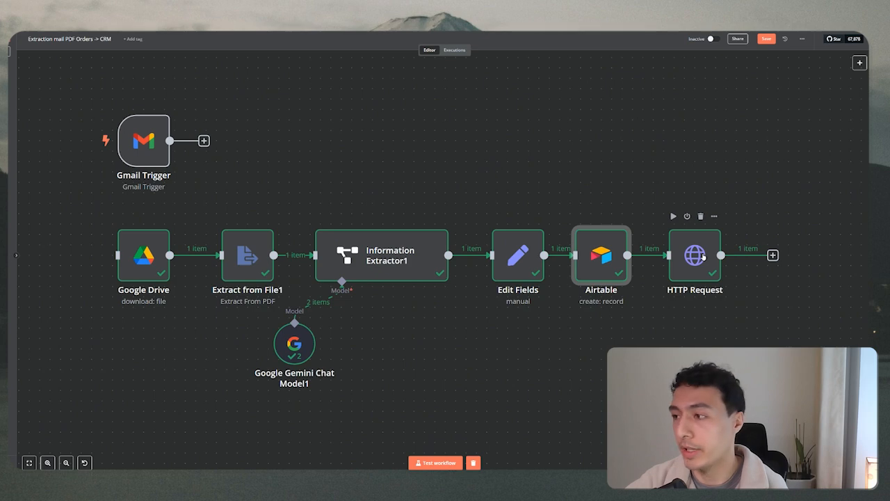
{"action": "double_click", "coordinate": [703, 256]}
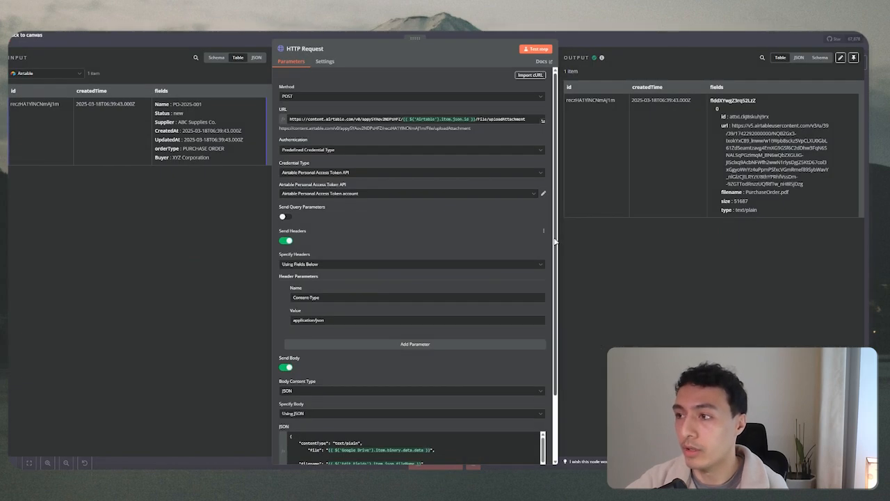
{"action": "left_click_drag", "start_coordinate": [556, 240], "coordinate": [566, 317]}
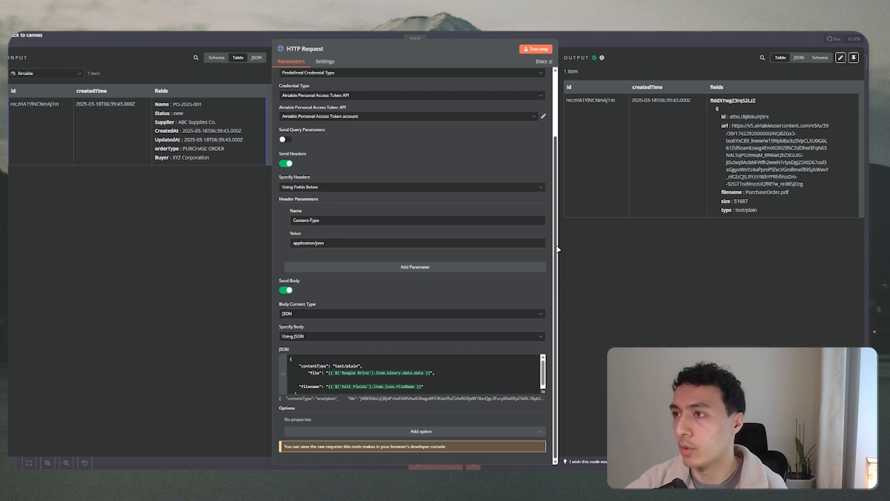
{"action": "scroll", "coordinate": [557, 94], "scroll_direction": "up", "scroll_amount": 2}
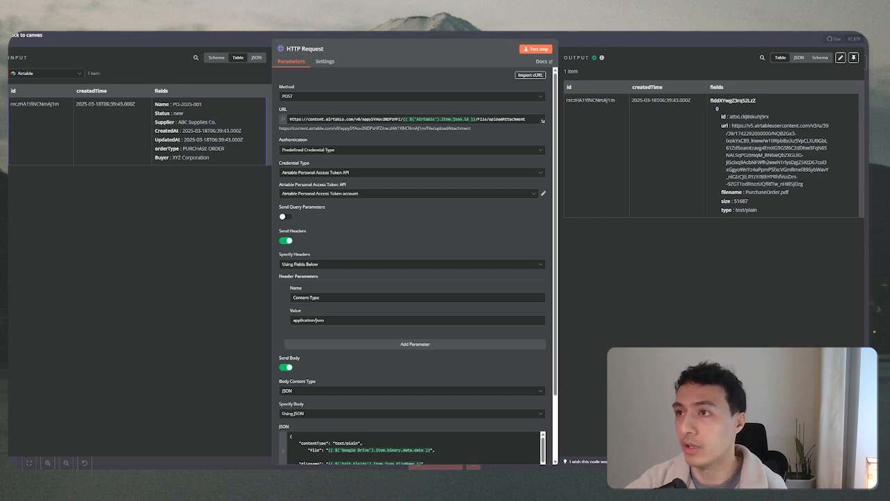
{"action": "left_click", "coordinate": [392, 31]}
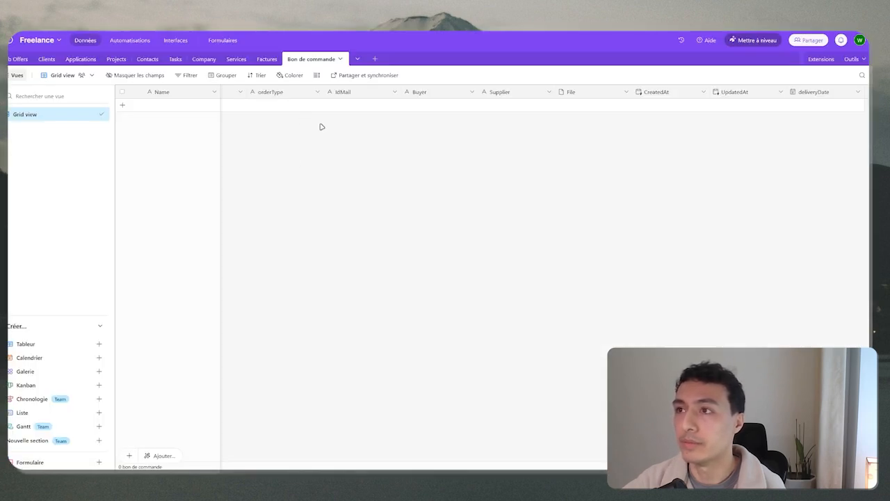
Reload the Bon de commande table and preview the new record's attached PurchaseOrder.pdf full-window.
{"action": "key", "text": "F5"}
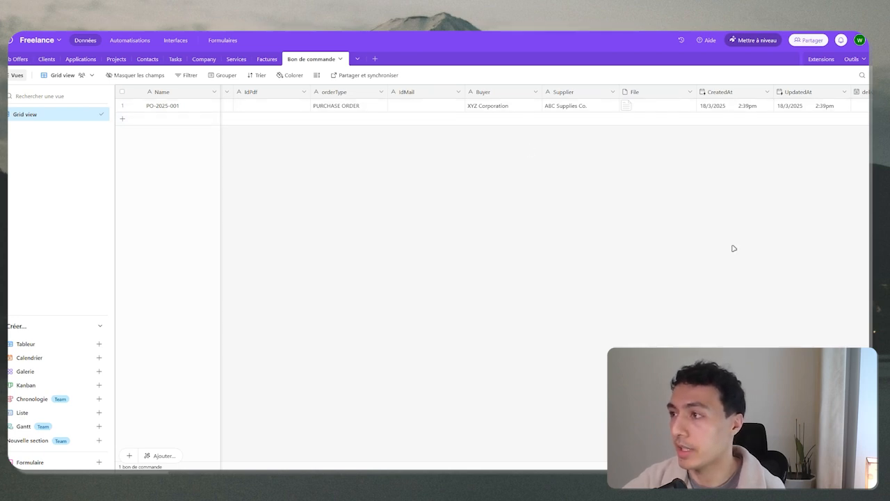
{"action": "left_click", "coordinate": [641, 107]}
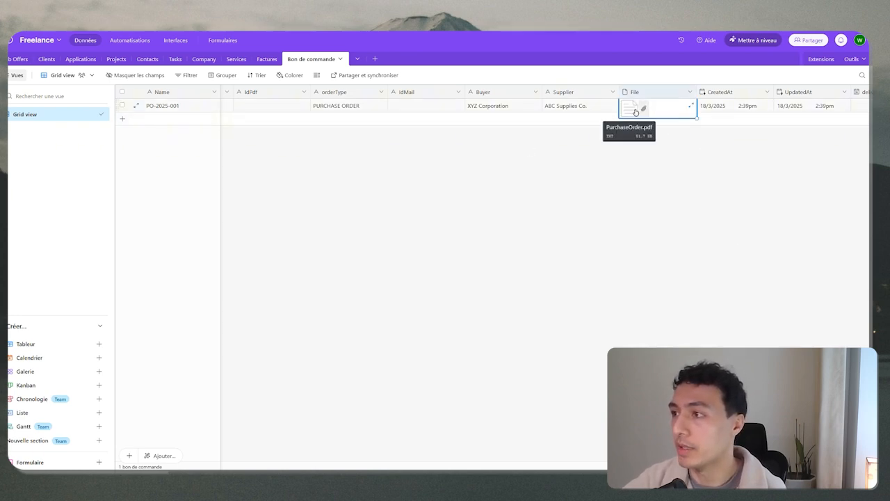
{"action": "left_click", "coordinate": [640, 109]}
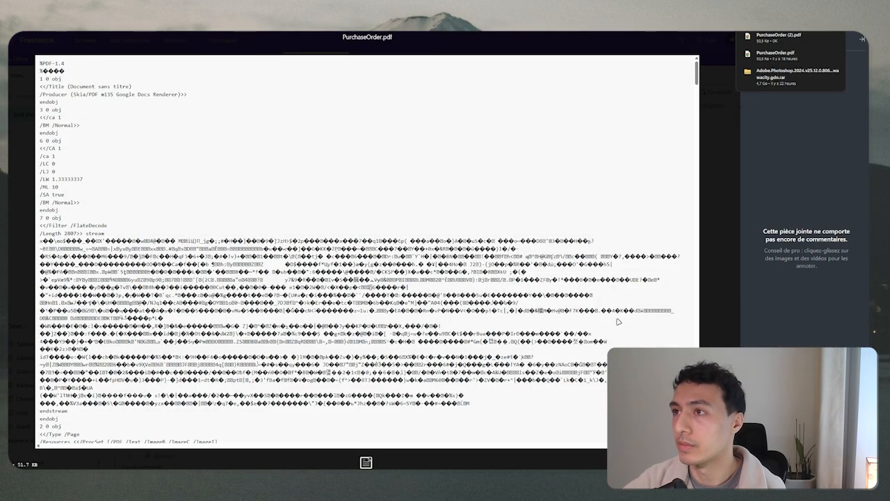
{"action": "left_click", "coordinate": [772, 42]}
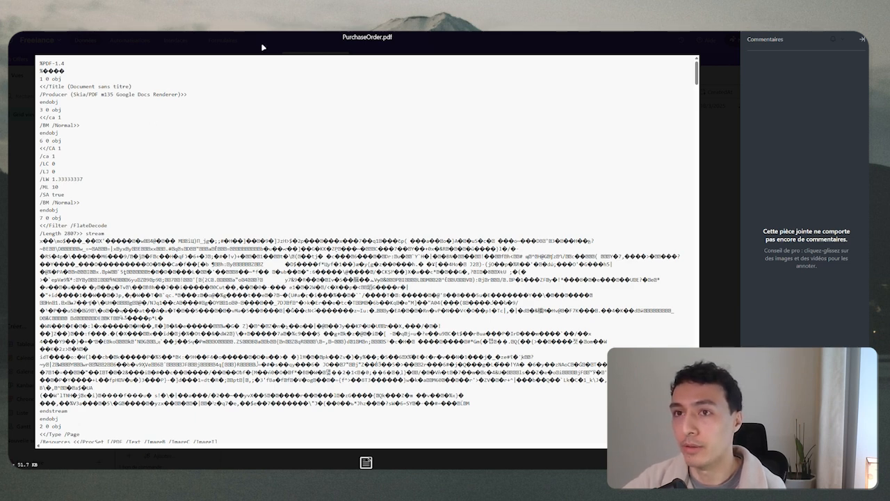
{"action": "left_click", "coordinate": [589, 460]}
{"action": "key", "text": "space"}
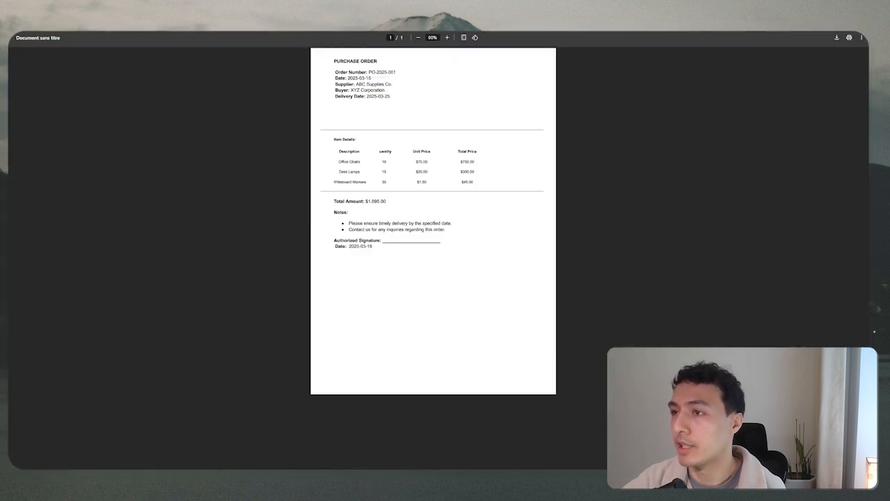
Close the purchase-order PDF preview.
{"action": "key", "text": "space"}
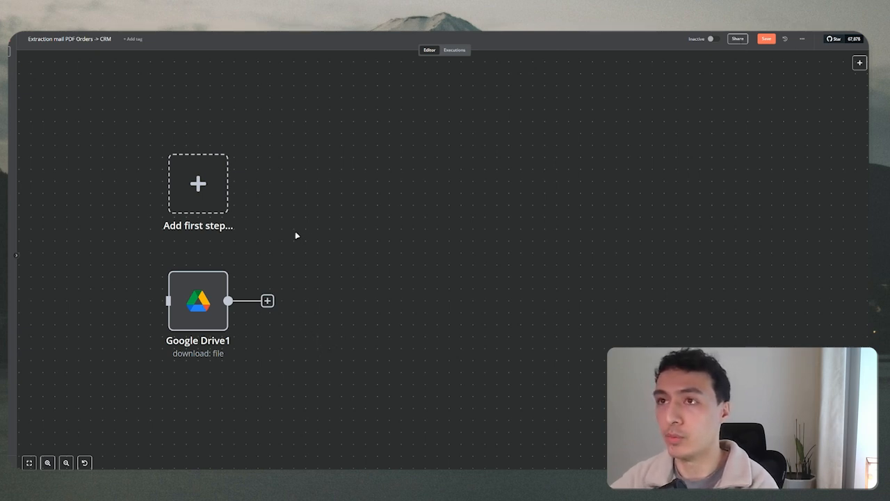
Inspect the existing Google Drive1 step's settings and actions.
{"action": "double_click", "coordinate": [219, 292]}
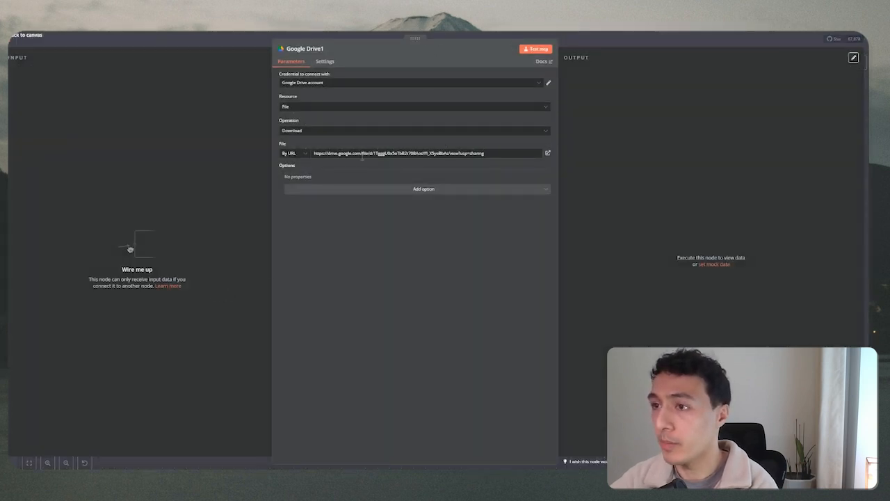
{"action": "left_click", "coordinate": [252, 33]}
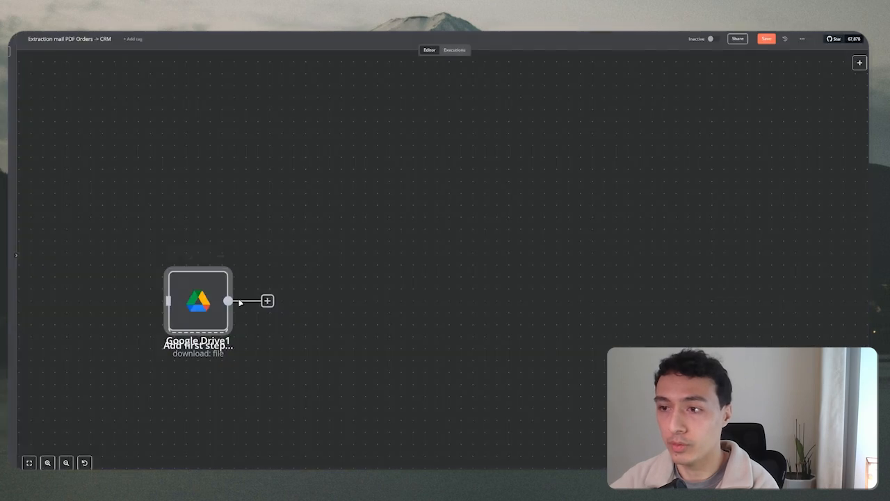
{"action": "right_click", "coordinate": [241, 304]}
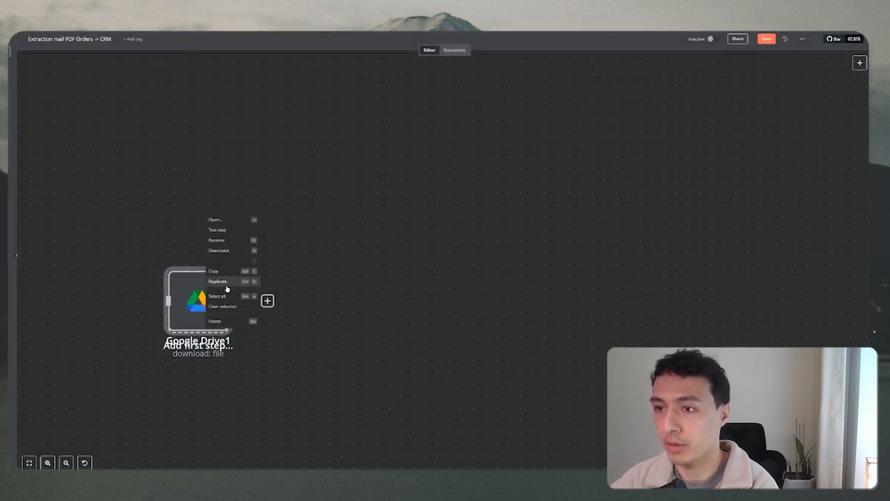
{"action": "left_click", "coordinate": [213, 219]}
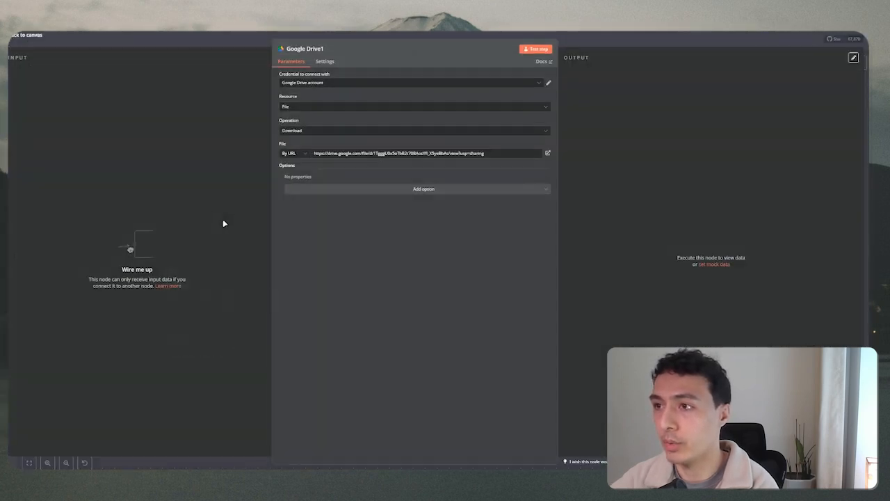
{"action": "left_click", "coordinate": [254, 38]}
{"action": "key", "text": "Delete"}
Add a new Google Drive 'Download file' step to the canvas.
{"action": "right_click", "coordinate": [362, 212]}
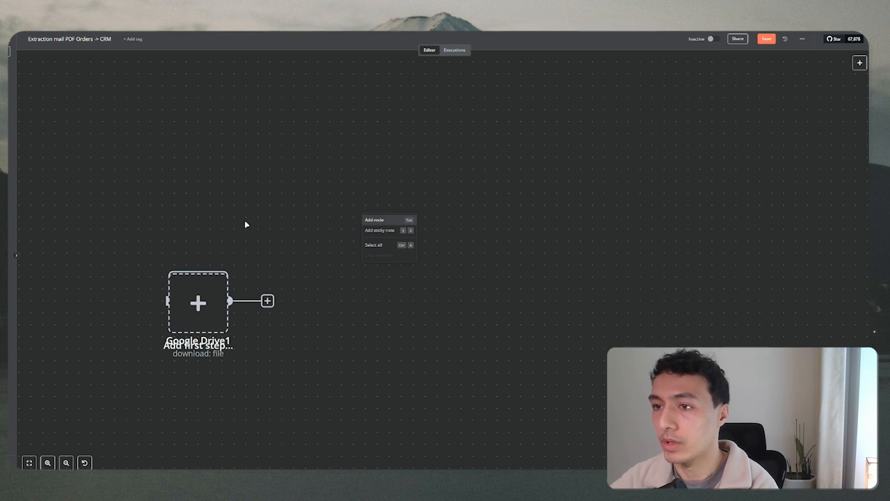
{"action": "left_click", "coordinate": [374, 220]}
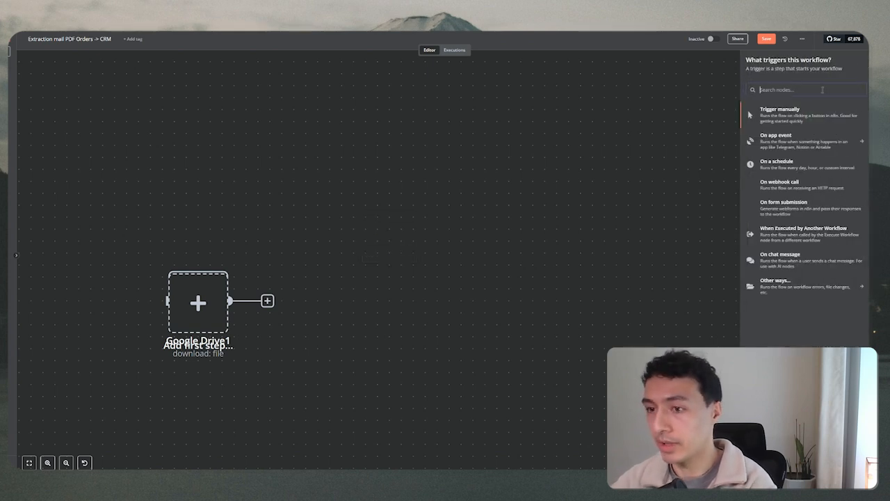
{"action": "type", "text": "drive"}
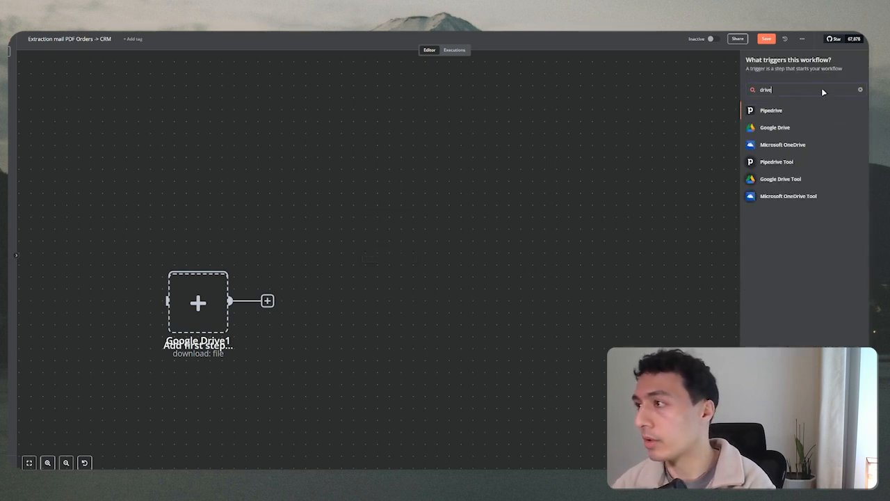
{"action": "key", "text": "Down"}
{"action": "key", "text": "Down"}
{"action": "key", "text": "Up"}
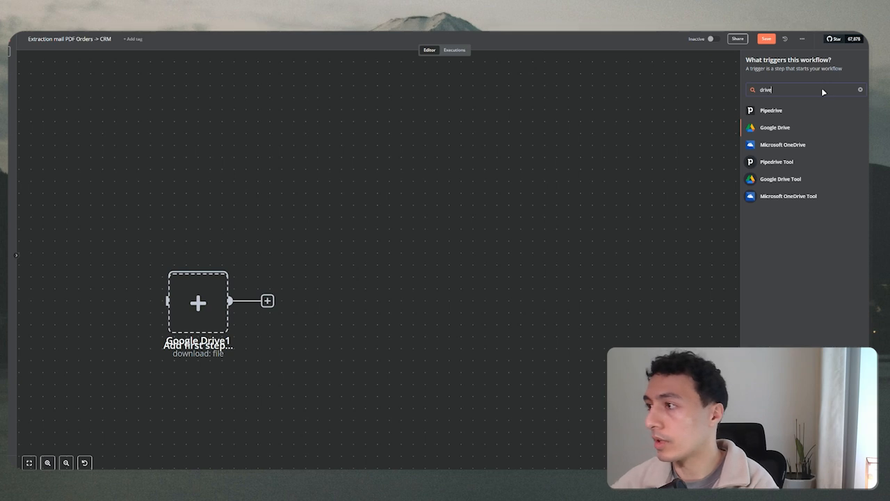
{"action": "left_click", "coordinate": [792, 126]}
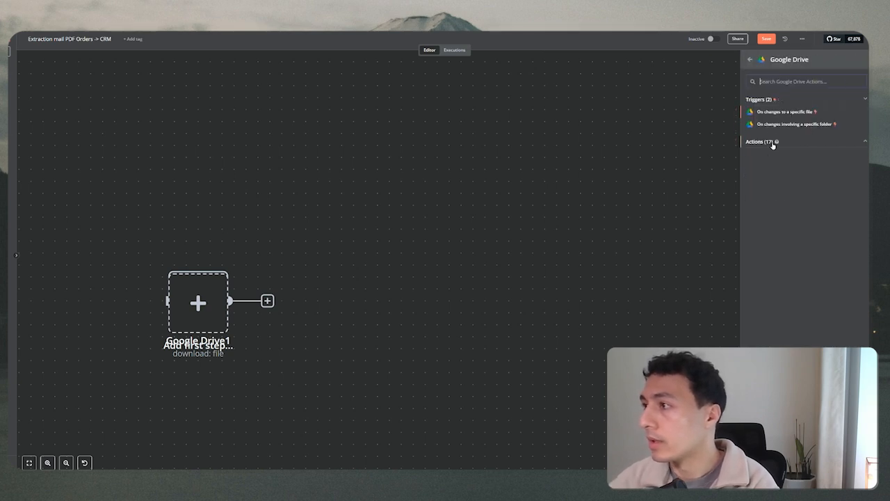
{"action": "left_click", "coordinate": [772, 144]}
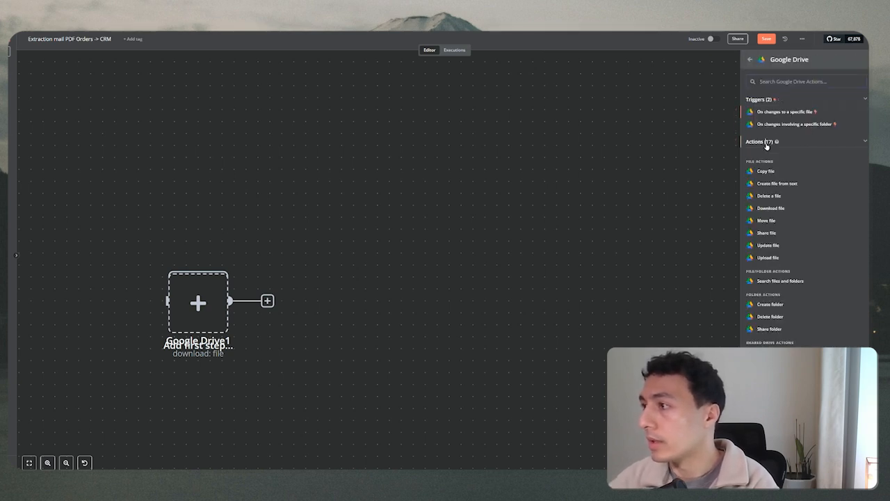
{"action": "left_click", "coordinate": [781, 209]}
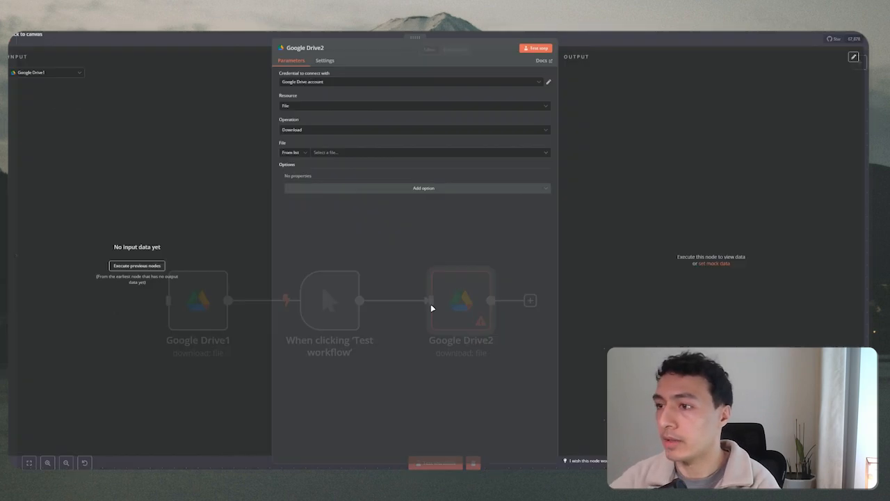
{"action": "left_click", "coordinate": [313, 33]}
{"action": "scroll", "coordinate": [323, 401], "scroll_direction": "down", "scroll_amount": 2}
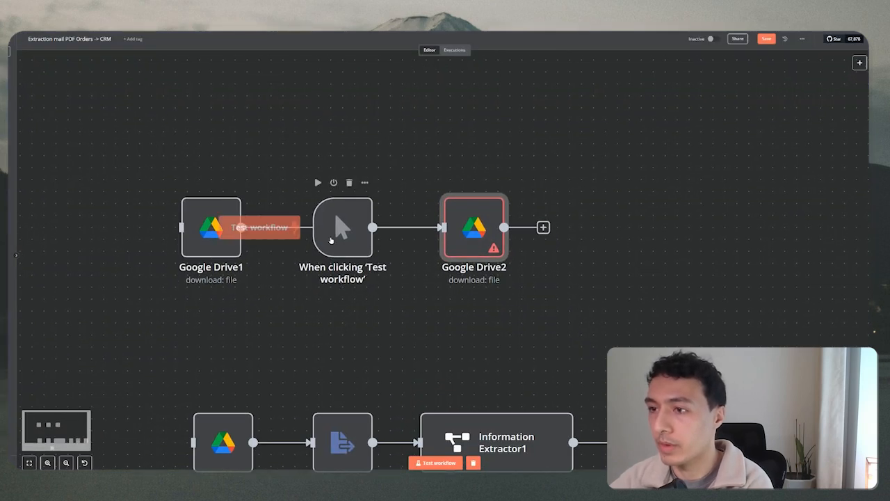
Delete the unused Google Drive1 node and move the trigger and Google Drive2 nodes up-left.
{"action": "left_click", "coordinate": [199, 241]}
{"action": "key", "text": "Delete"}
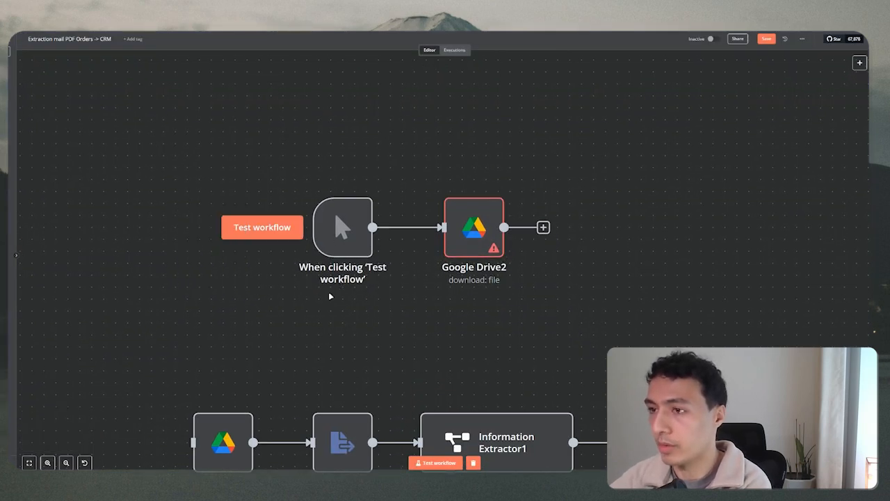
{"action": "left_click_drag", "start_coordinate": [243, 135], "coordinate": [585, 349]}
{"action": "left_click_drag", "start_coordinate": [480, 235], "coordinate": [360, 199]}
{"action": "left_click", "coordinate": [452, 285]}
{"action": "scroll", "coordinate": [461, 318], "scroll_direction": "up", "scroll_amount": 2}
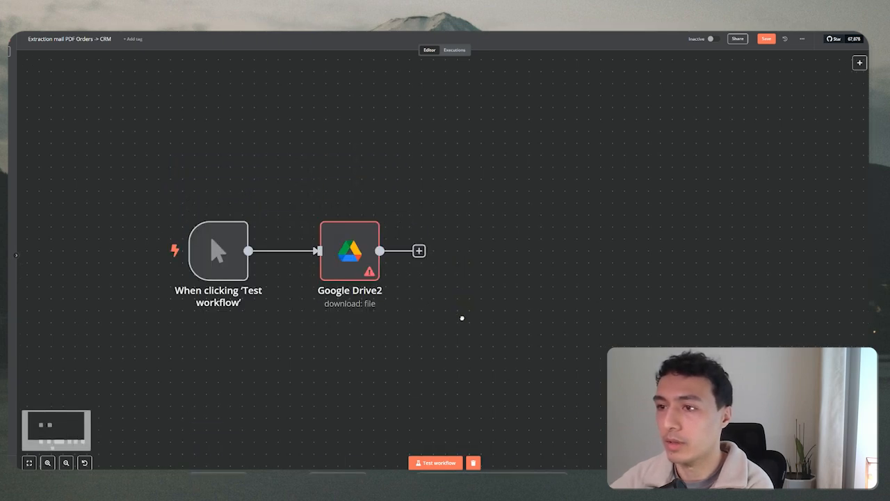
Set Google Drive2 to locate its file By URL.
{"action": "double_click", "coordinate": [355, 247]}
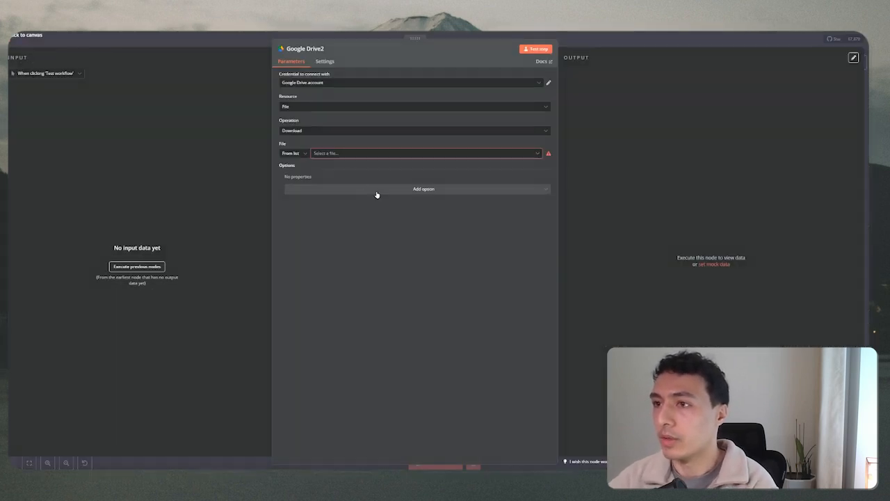
{"action": "left_click", "coordinate": [299, 154]}
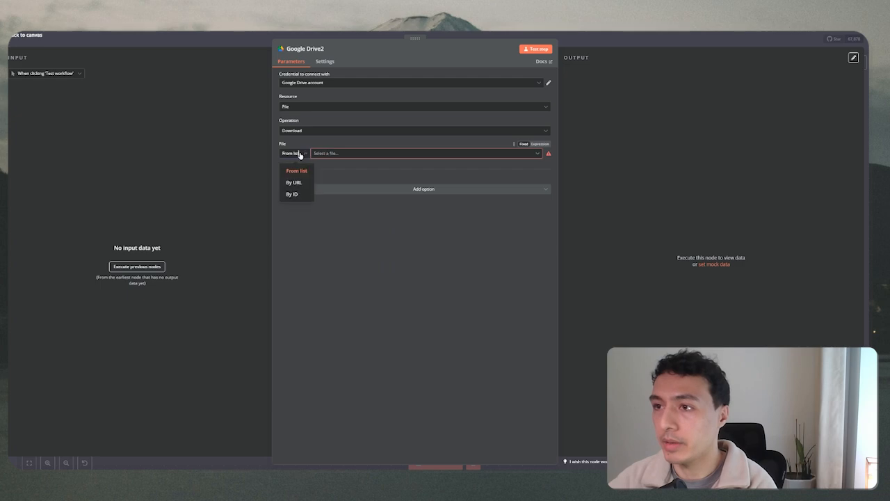
{"action": "left_click", "coordinate": [299, 183]}
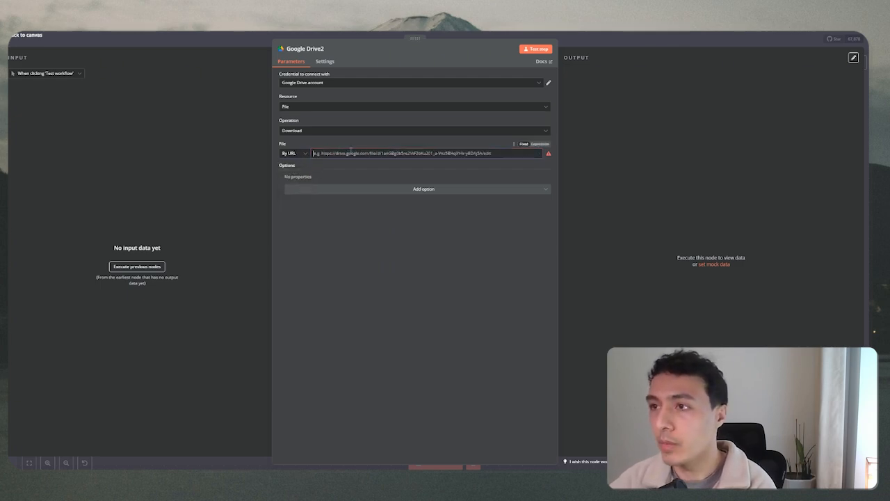
{"action": "left_click", "coordinate": [293, 154]}
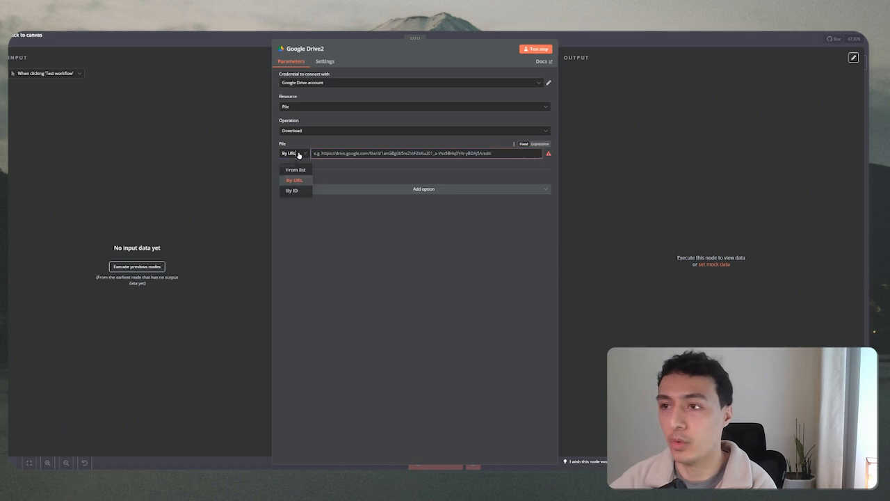
{"action": "left_click", "coordinate": [325, 33]}
{"action": "left_click_drag", "start_coordinate": [404, 251], "coordinate": [437, 240]}
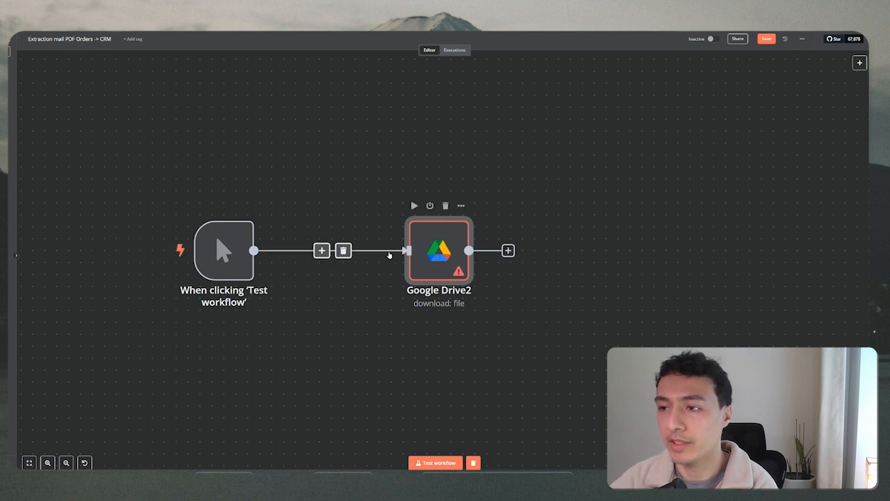
Insert a Google Drive Trigger between the manual trigger and Google Drive2 and browse its folder list.
{"action": "left_click", "coordinate": [321, 251]}
{"action": "type", "text": "drive"}
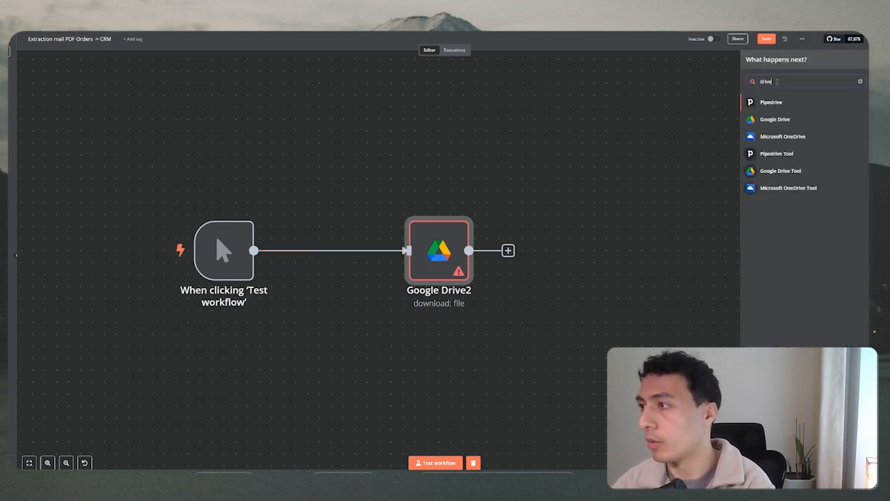
{"action": "right_click", "coordinate": [779, 82]}
{"action": "left_click", "coordinate": [798, 123]}
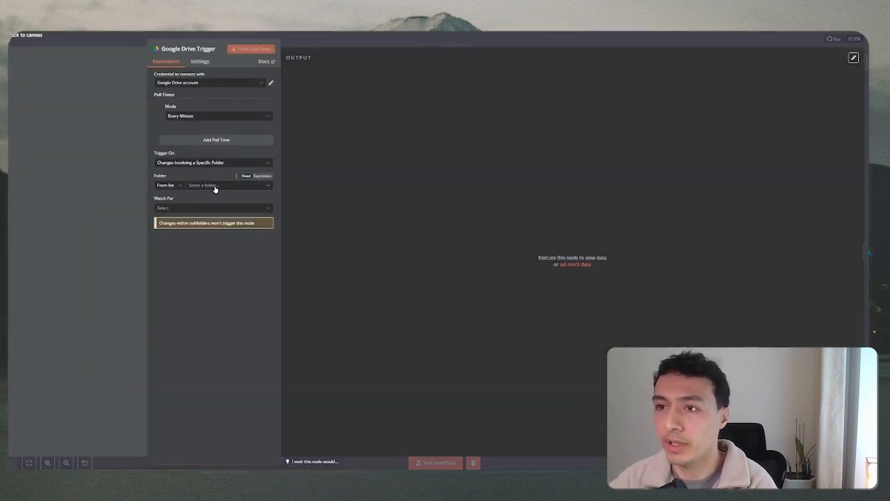
{"action": "left_click", "coordinate": [214, 186]}
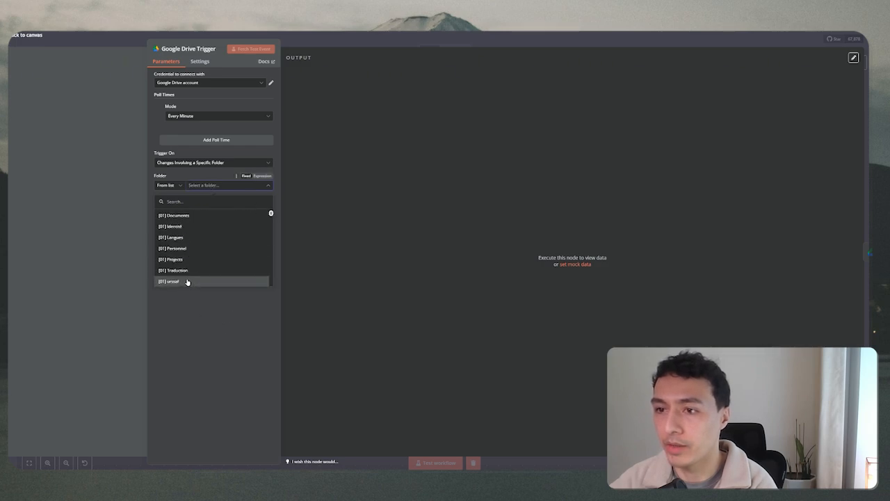
{"action": "scroll", "coordinate": [186, 282], "scroll_direction": "down", "scroll_amount": 5}
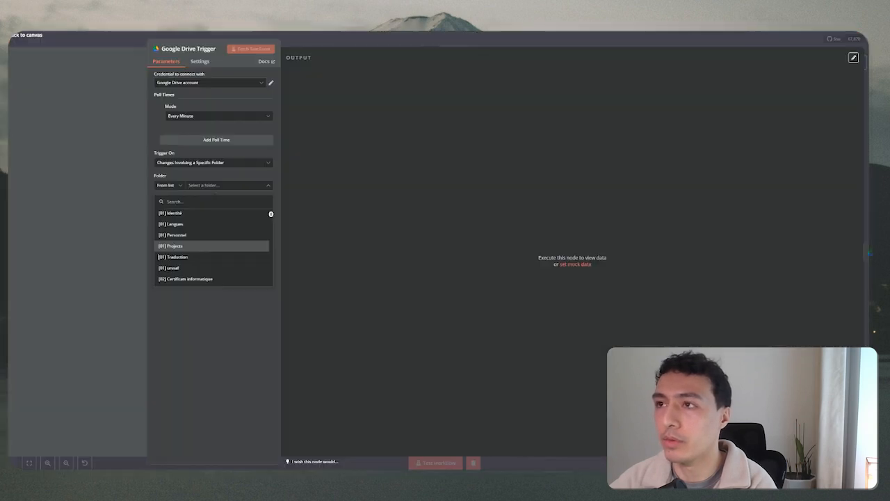
{"action": "left_click", "coordinate": [314, 41]}
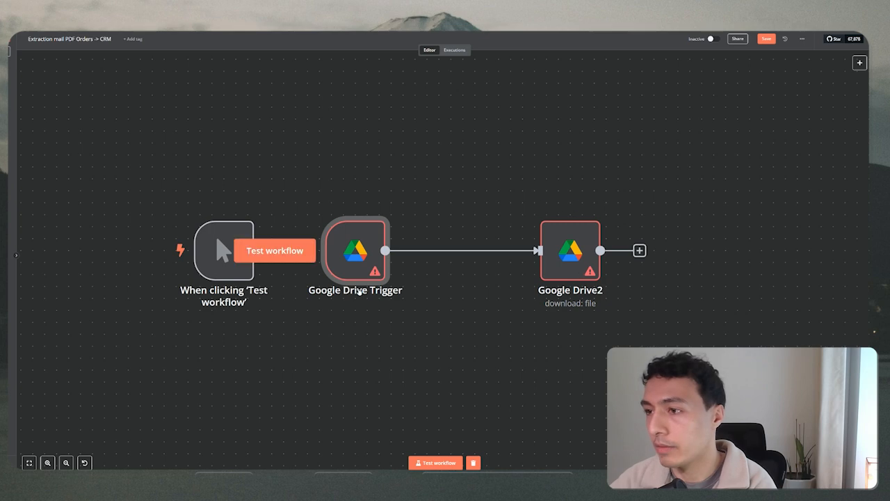
Delete the Google Drive Trigger and connect the manual trigger directly to Google Drive2.
{"action": "key", "text": "Delete"}
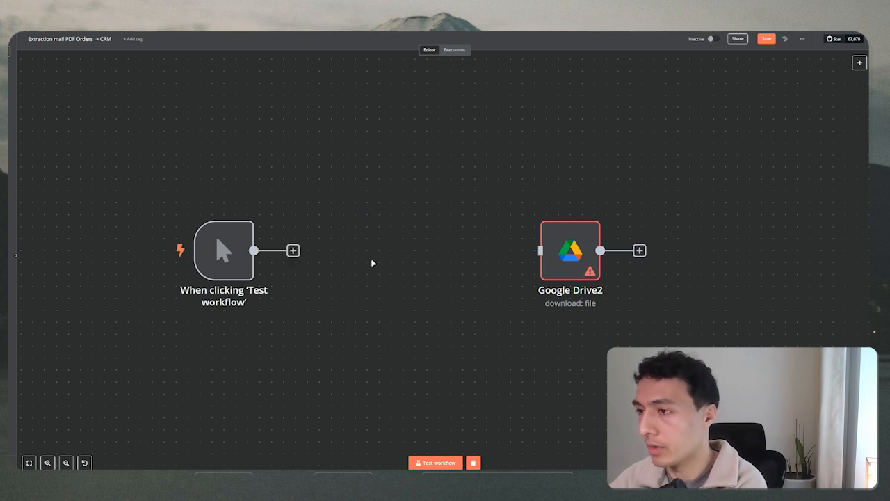
{"action": "left_click_drag", "start_coordinate": [566, 257], "coordinate": [364, 270]}
{"action": "left_click_drag", "start_coordinate": [293, 251], "coordinate": [359, 261]}
Paste the PurchaseOrder.pdf share link as Google Drive2's file URL and test-download it.
{"action": "double_click", "coordinate": [359, 260]}
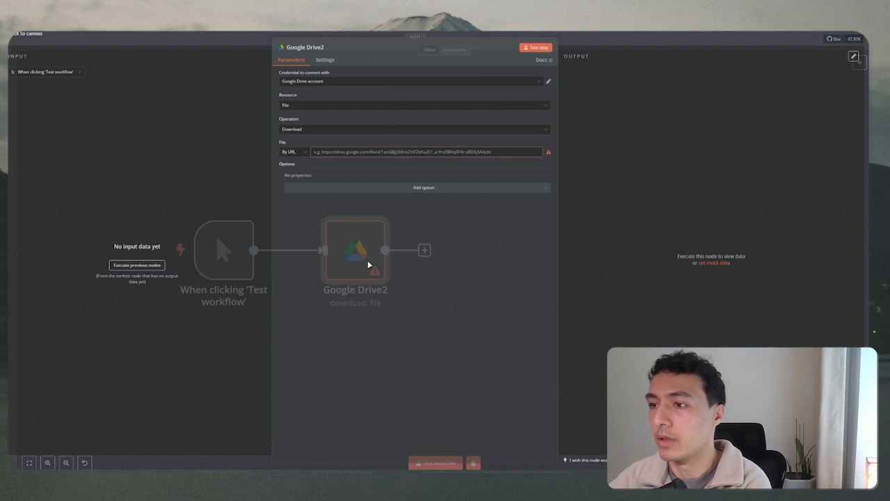
{"action": "left_click", "coordinate": [341, 152]}
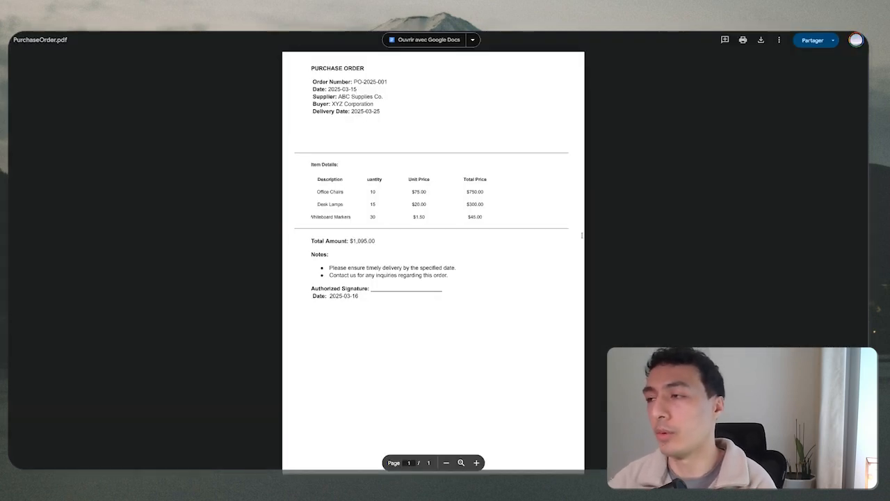
{"action": "left_click", "coordinate": [812, 39]}
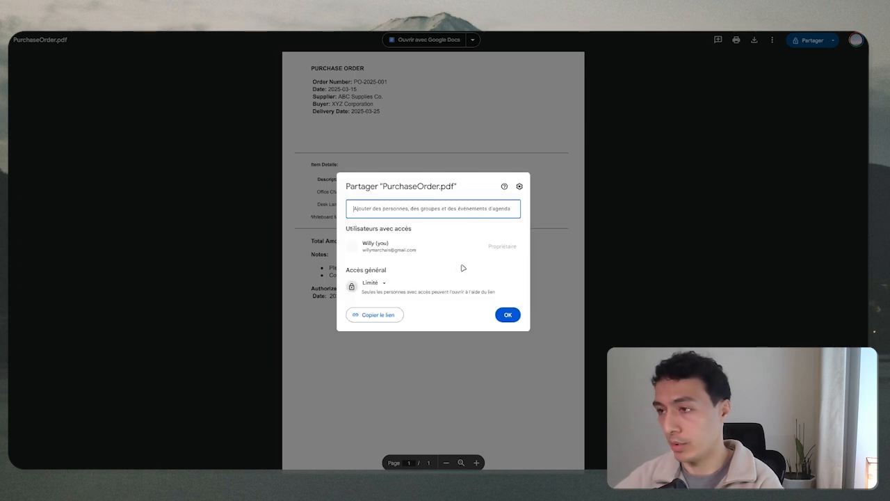
{"action": "left_click", "coordinate": [384, 316]}
{"action": "left_click", "coordinate": [296, 21]}
{"action": "left_click", "coordinate": [424, 153]}
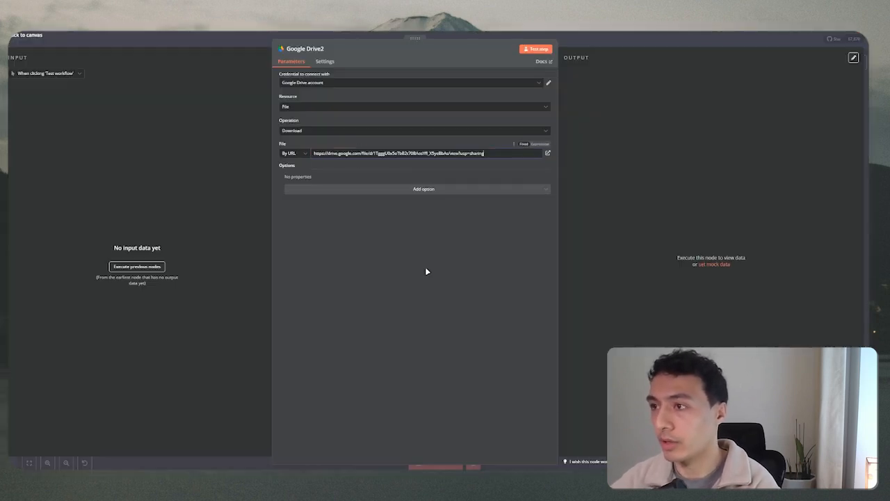
{"action": "left_click", "coordinate": [527, 52]}
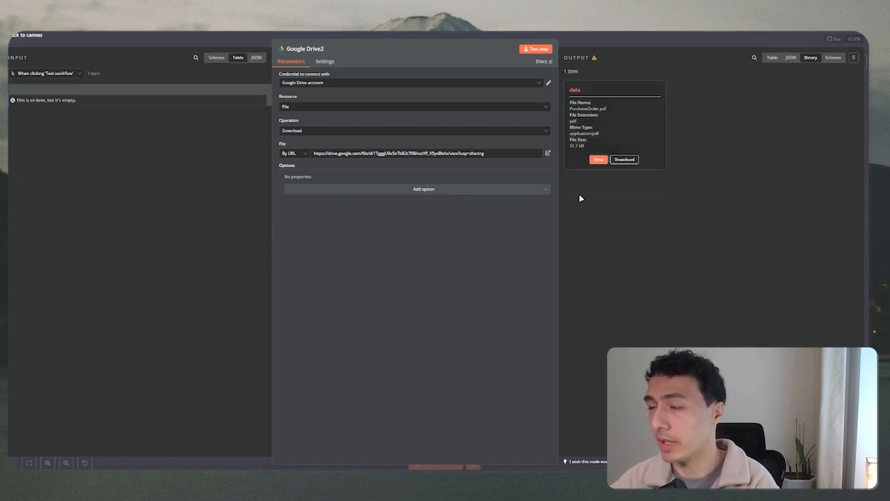
{"action": "left_click", "coordinate": [458, 32]}
{"action": "scroll", "coordinate": [477, 302], "scroll_direction": "right", "scroll_amount": 5}
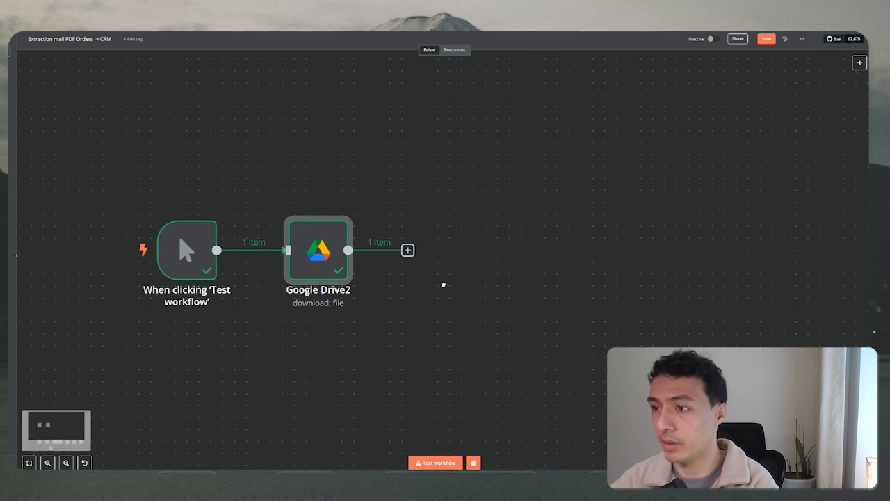
Start a node after Google Drive2, then inspect the PDF's PURCHASE ORDER heading and 2025-03-25 delivery date.
{"action": "scroll", "coordinate": [351, 270], "scroll_direction": "right", "scroll_amount": 3}
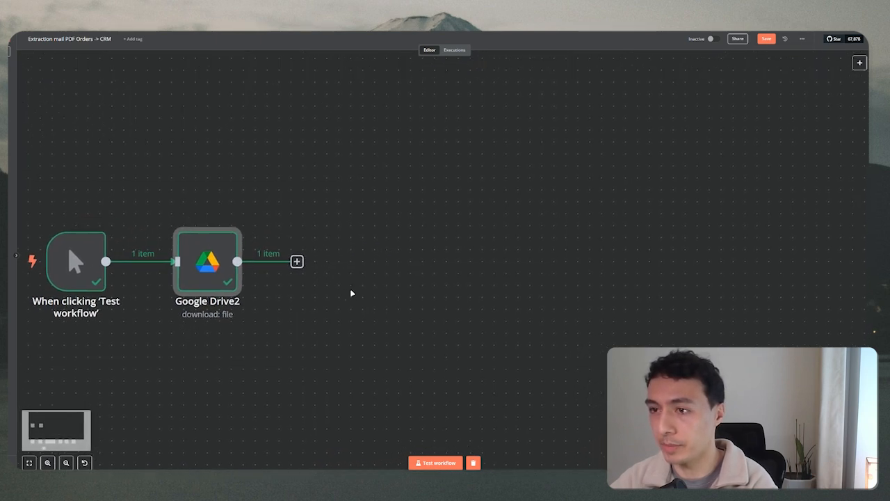
{"action": "left_click", "coordinate": [297, 261]}
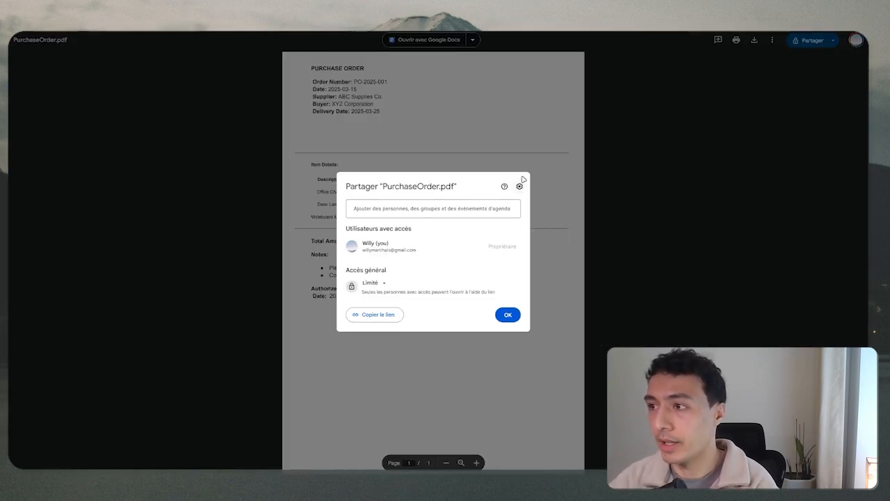
{"action": "left_click", "coordinate": [522, 182]}
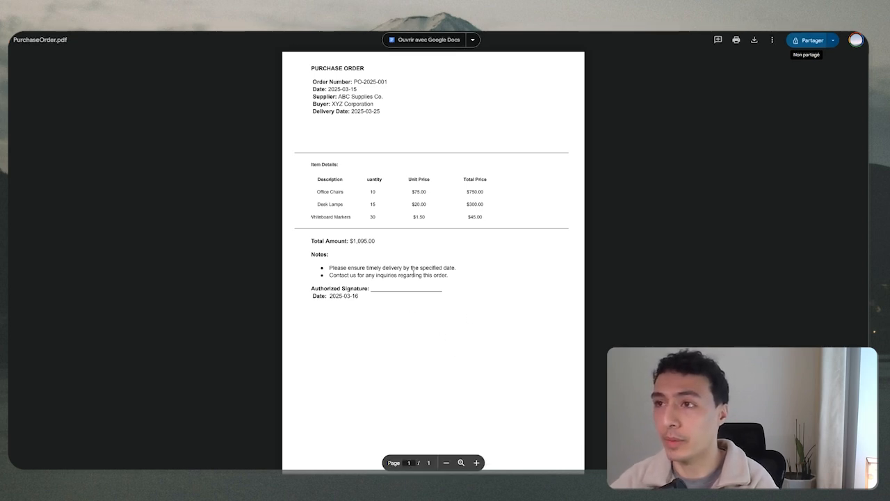
{"action": "left_click_drag", "start_coordinate": [310, 67], "coordinate": [381, 68]}
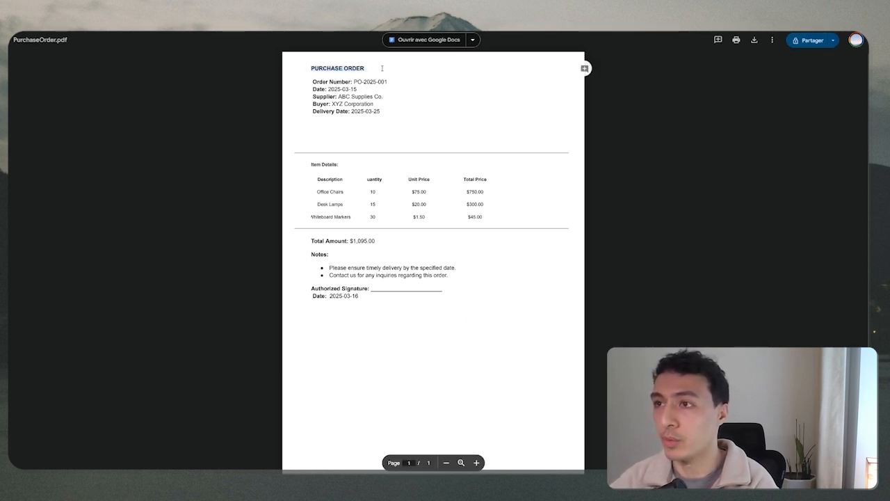
{"action": "left_click_drag", "start_coordinate": [381, 111], "coordinate": [350, 111]}
{"action": "left_click_drag", "start_coordinate": [310, 67], "coordinate": [367, 67]}
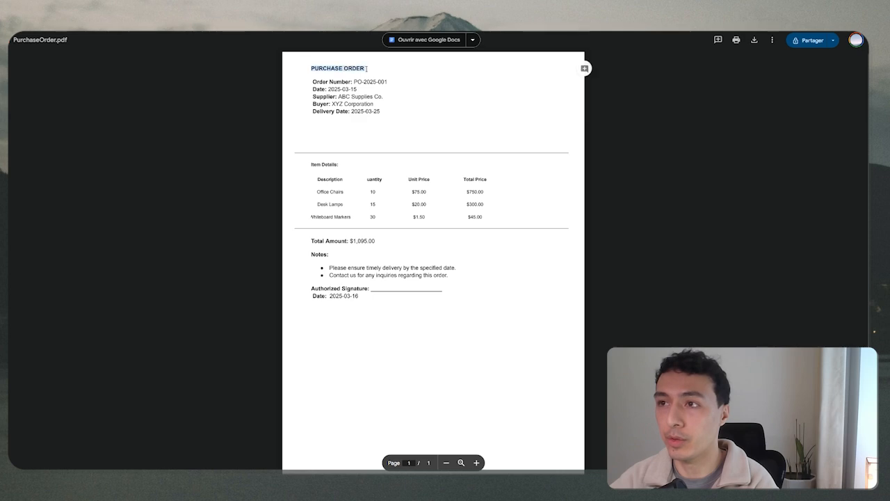
{"action": "left_click", "coordinate": [372, 75]}
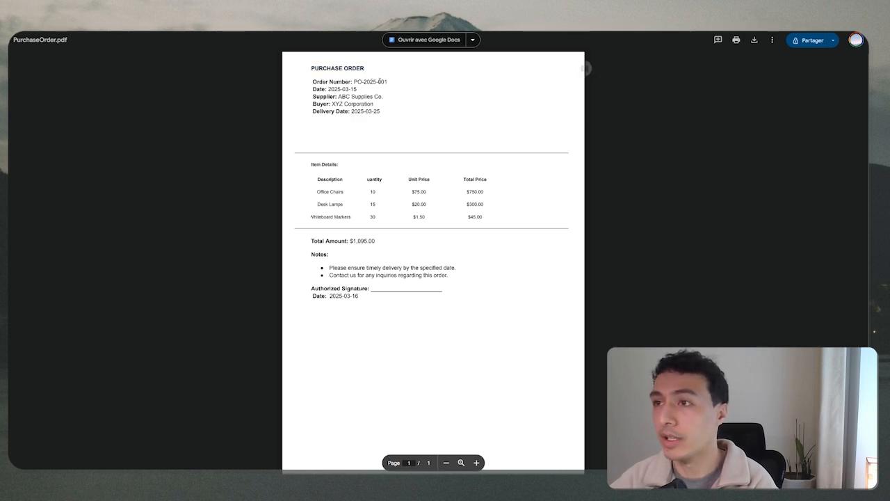
{"action": "left_click_drag", "start_coordinate": [310, 67], "coordinate": [367, 68]}
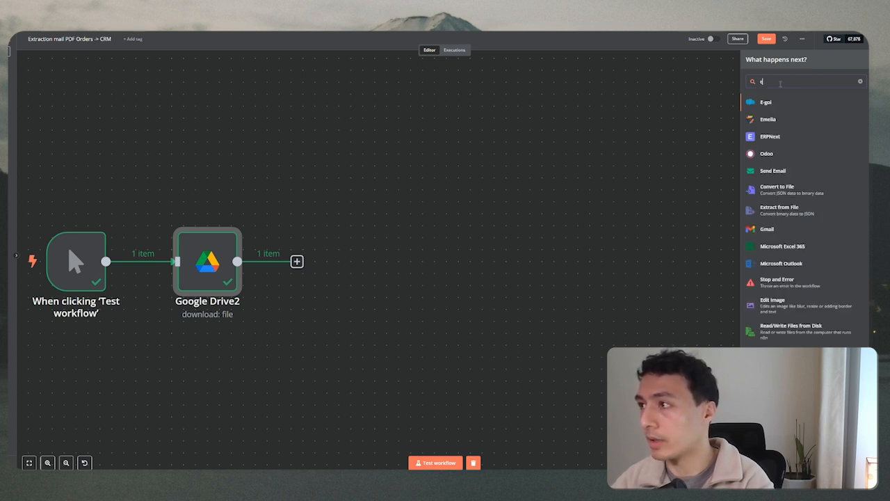
Add an Extract from File node set to Extract From PDF after Google Drive2.
{"action": "type", "text": "convert"}
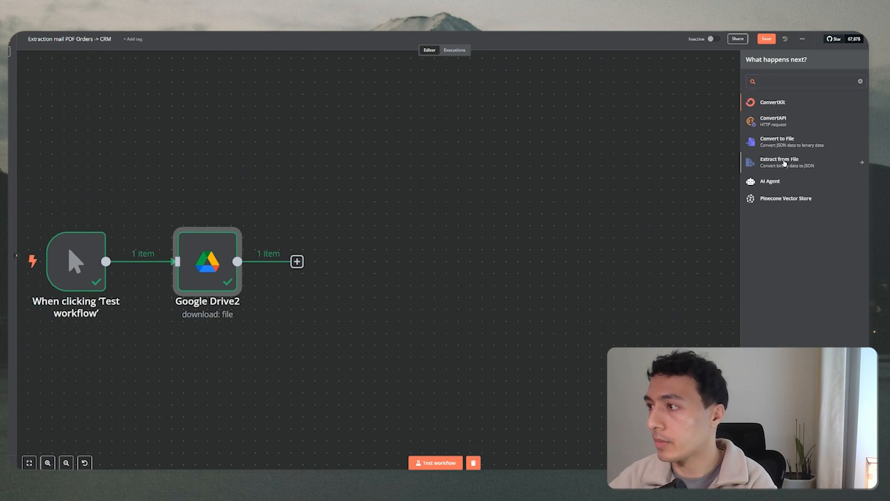
{"action": "left_click", "coordinate": [786, 162]}
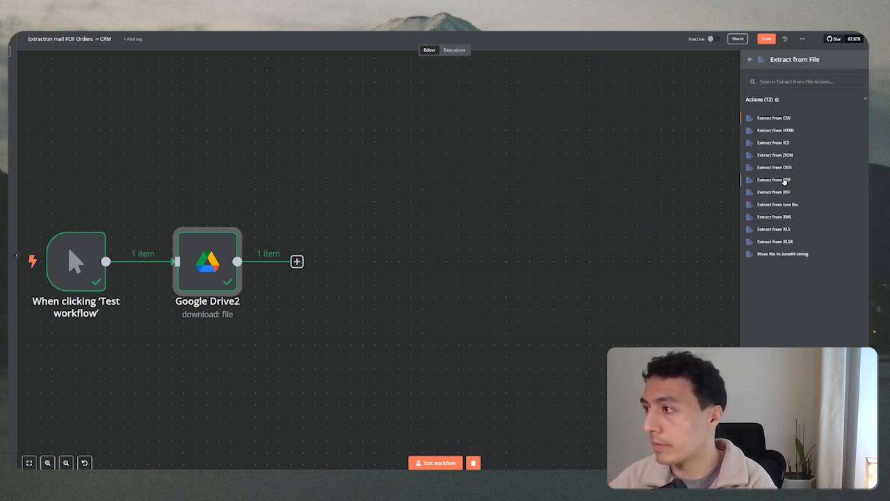
{"action": "left_click", "coordinate": [786, 181]}
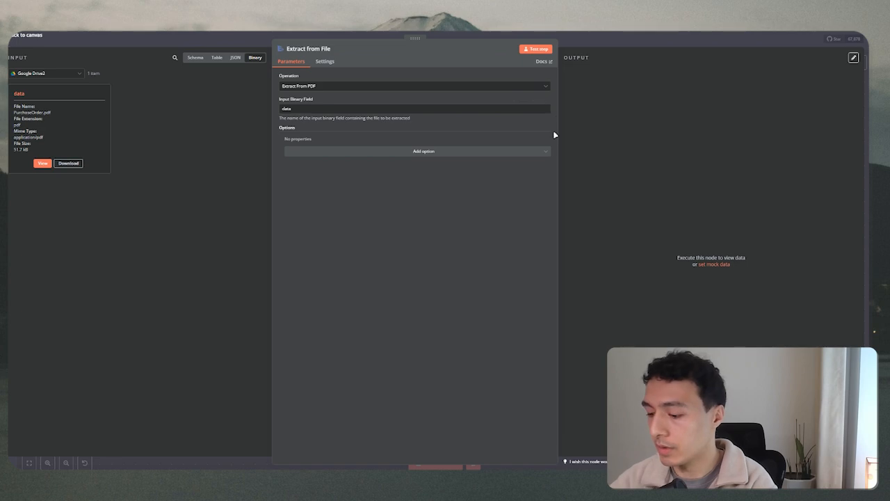
Zoom the browser page to 150% and run the PDF extraction step.
{"action": "key", "text": "alt+f"}
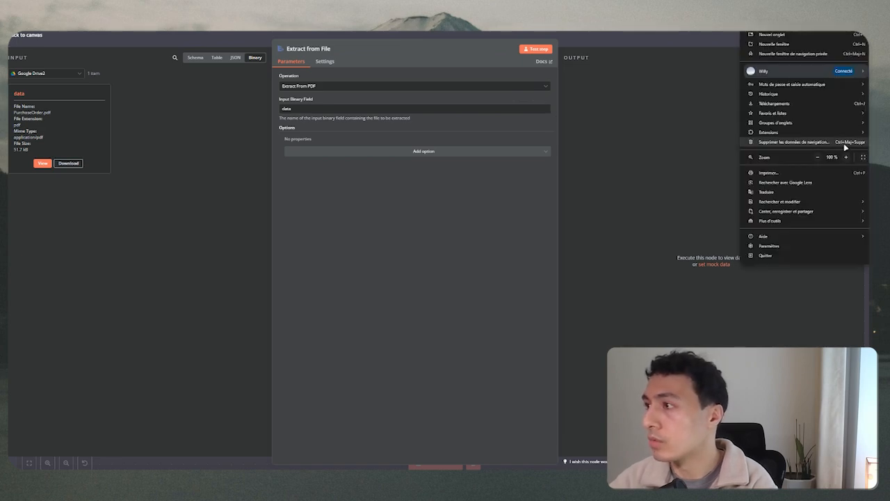
{"action": "left_click", "coordinate": [846, 159]}
{"action": "left_click", "coordinate": [846, 159]}
{"action": "left_click", "coordinate": [846, 157]}
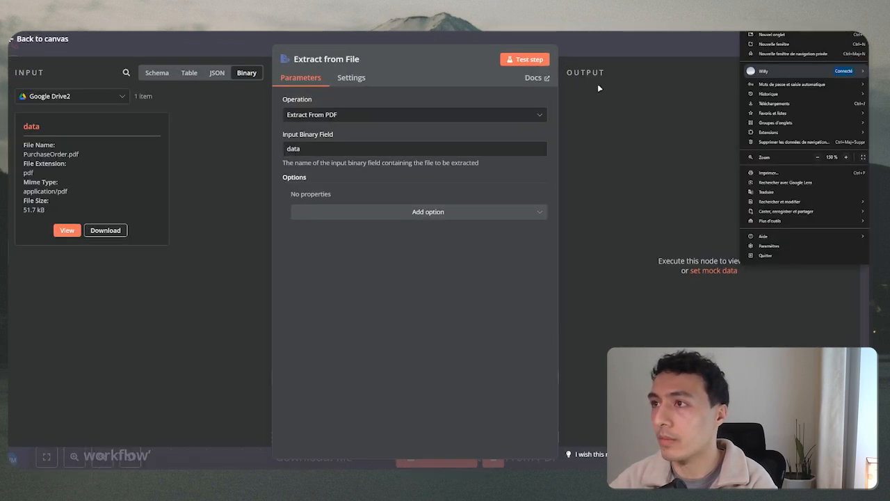
{"action": "left_click", "coordinate": [384, 56]}
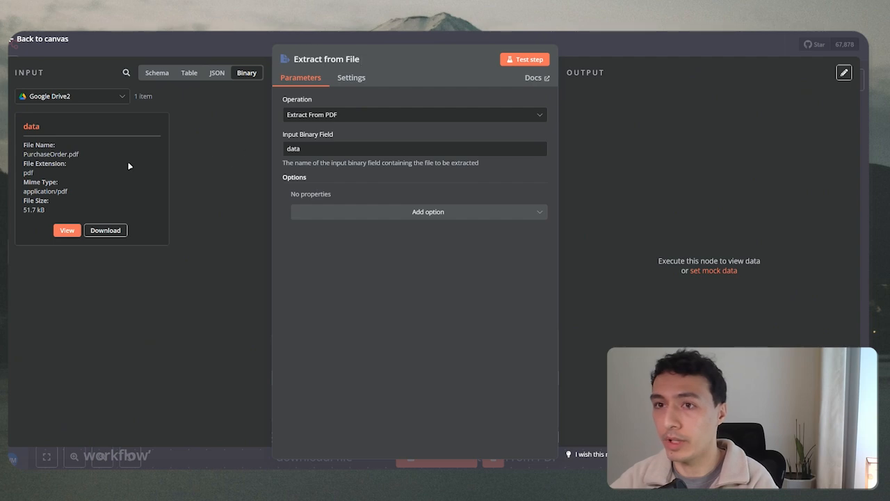
{"action": "left_click", "coordinate": [522, 61]}
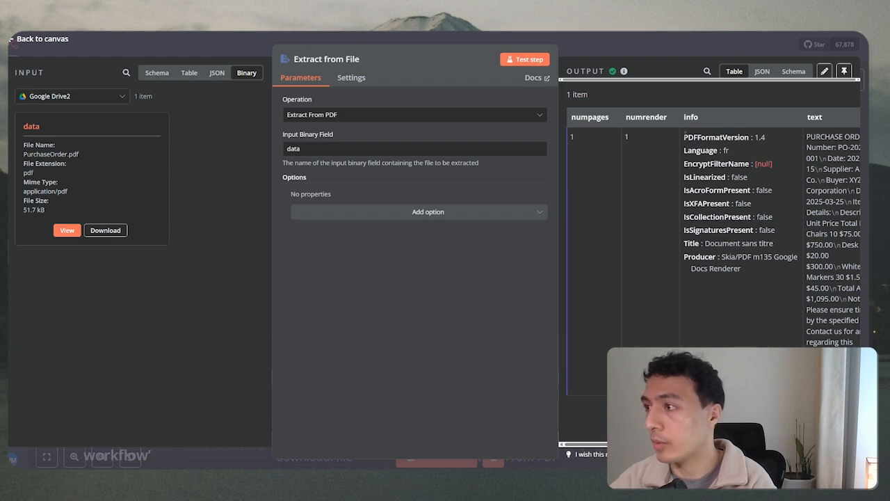
View the Extract from File output as JSON, widen it to read the purchase-order text, then close the node.
{"action": "left_click_drag", "start_coordinate": [700, 137], "coordinate": [719, 150]}
{"action": "scroll", "coordinate": [709, 229], "scroll_direction": "right", "scroll_amount": 3}
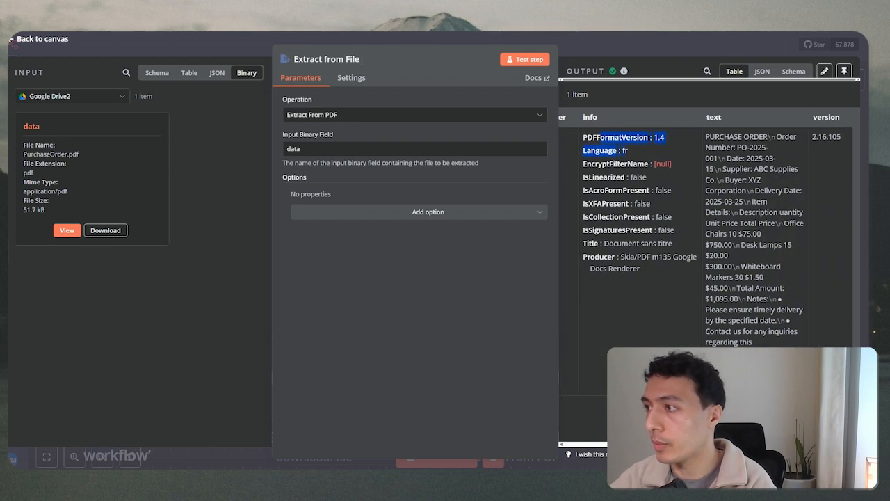
{"action": "left_click", "coordinate": [705, 136]}
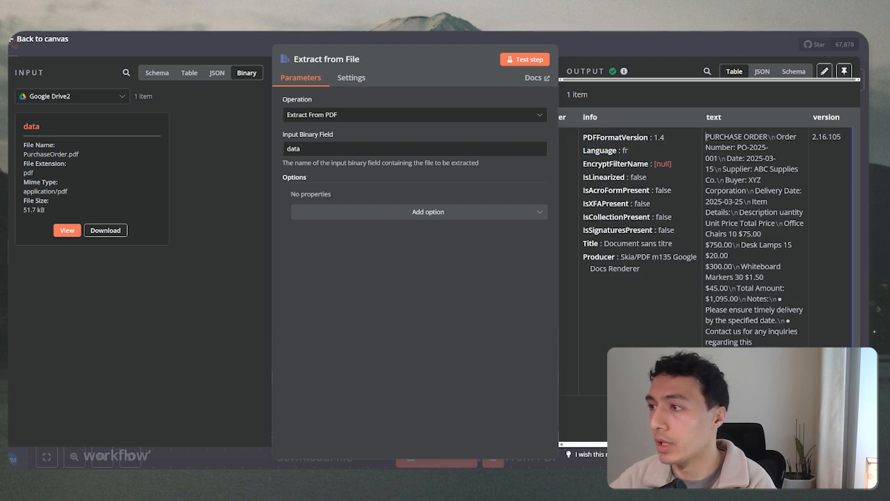
{"action": "left_click", "coordinate": [762, 71]}
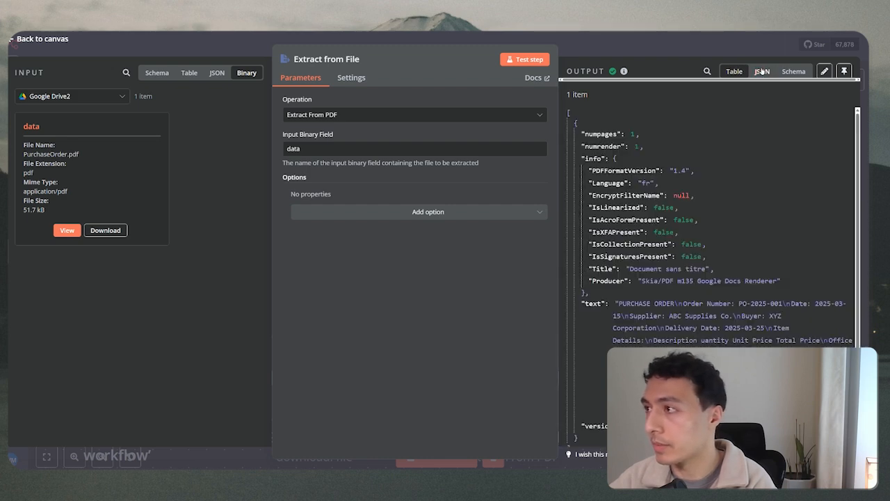
{"action": "scroll", "coordinate": [582, 265], "scroll_direction": "down", "scroll_amount": 1}
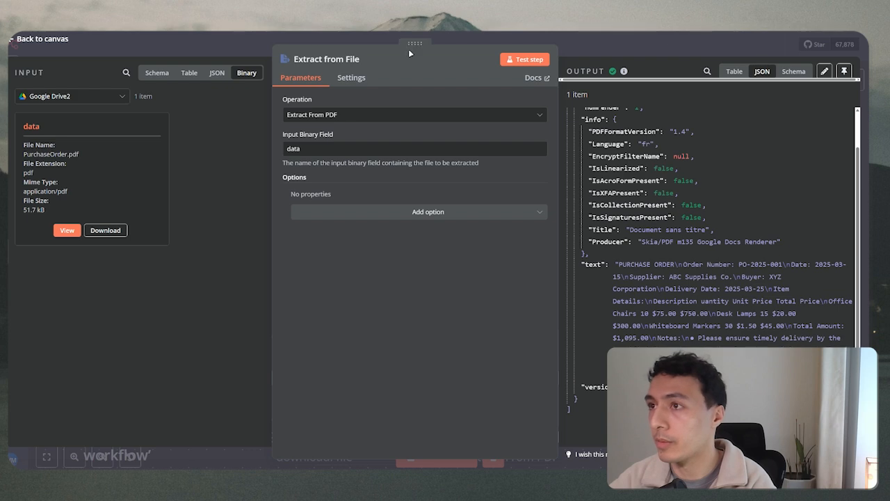
{"action": "left_click_drag", "start_coordinate": [412, 57], "coordinate": [281, 60]}
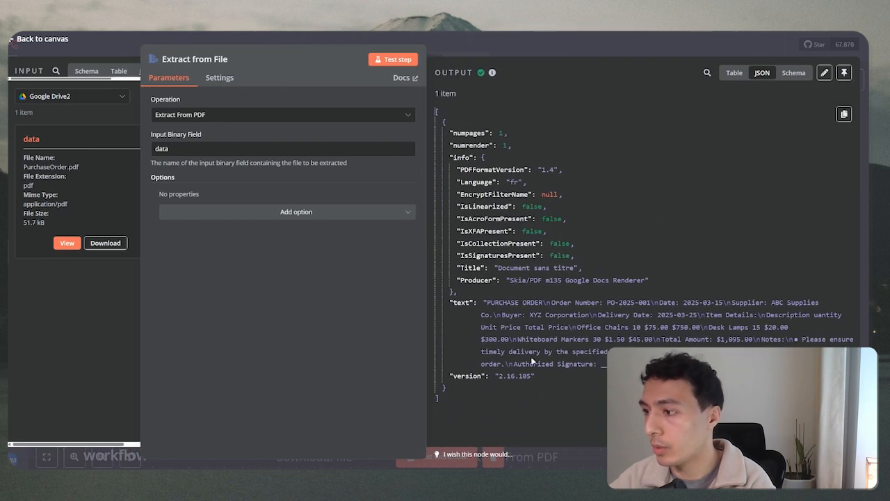
{"action": "left_click_drag", "start_coordinate": [487, 302], "coordinate": [598, 379]}
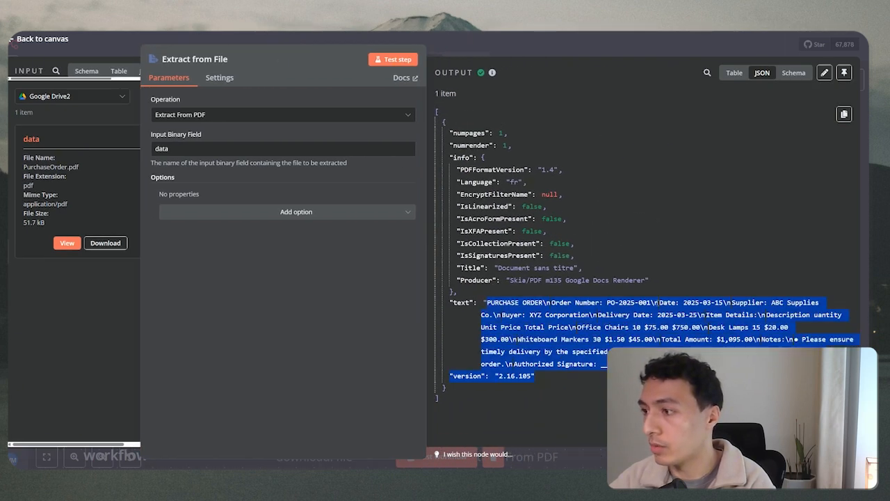
{"action": "left_click", "coordinate": [656, 305]}
{"action": "left_click_drag", "start_coordinate": [654, 303], "coordinate": [663, 303]}
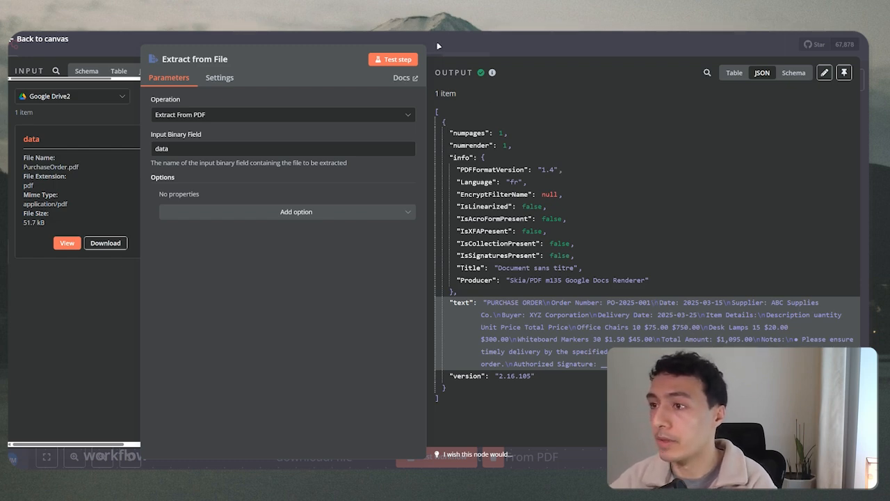
{"action": "key", "text": "Escape"}
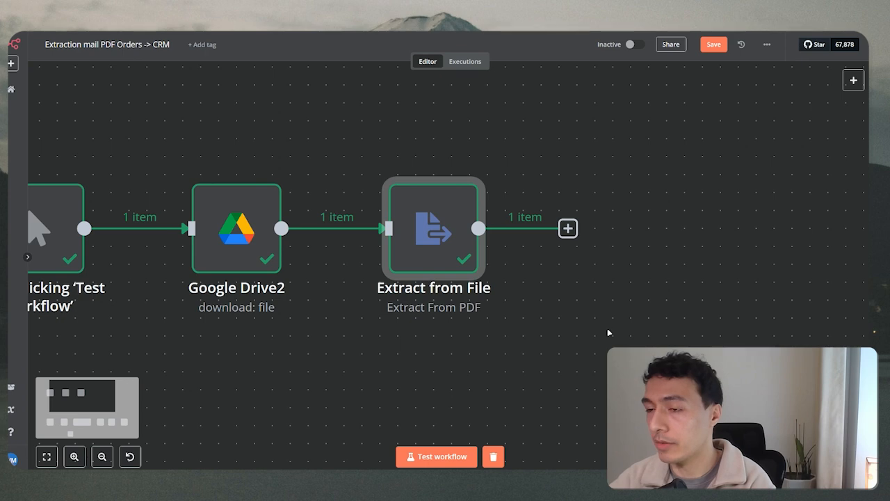
Add an Information Extractor node after Extract from File.
{"action": "scroll", "coordinate": [600, 297], "scroll_direction": "down", "scroll_amount": 2}
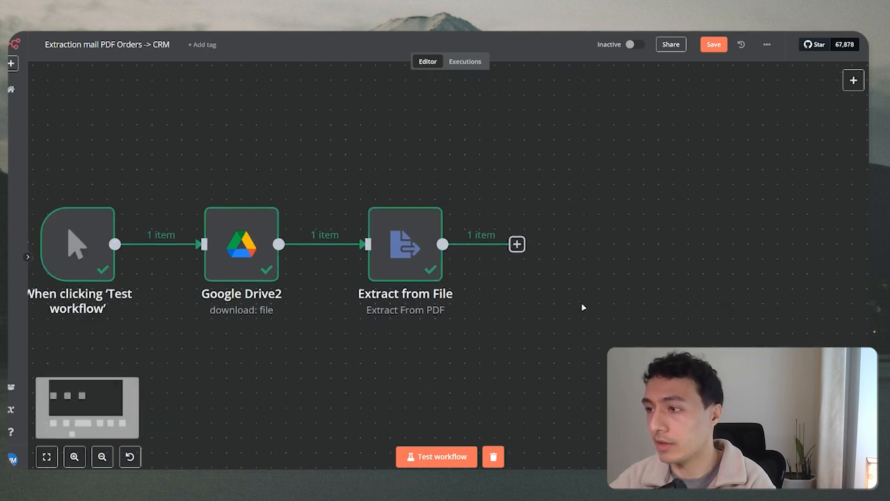
{"action": "left_click", "coordinate": [516, 244]}
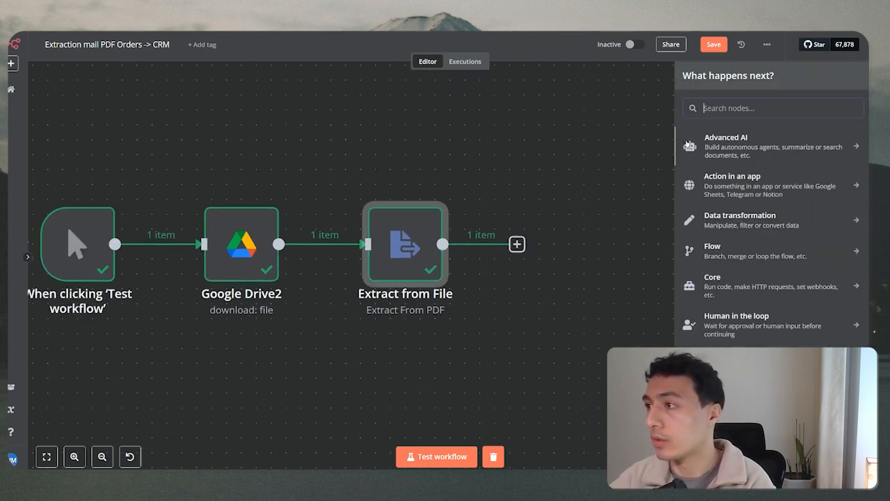
{"action": "type", "text": "extrac"}
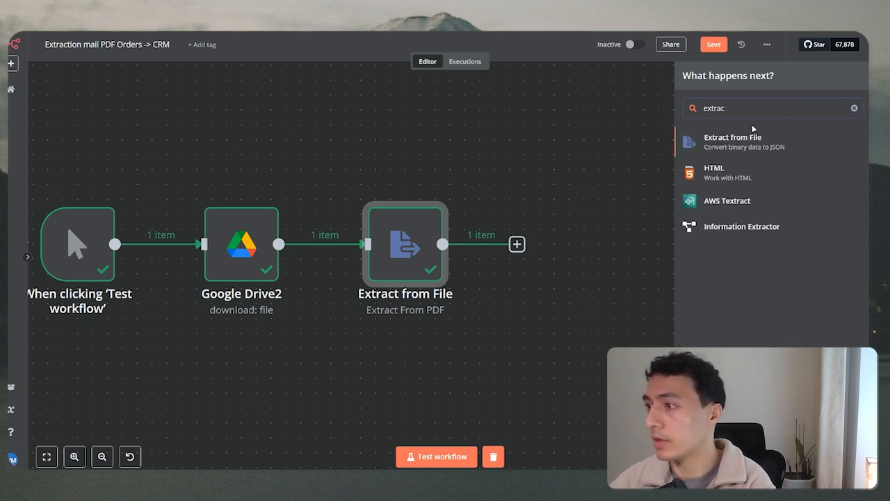
{"action": "left_click", "coordinate": [762, 230]}
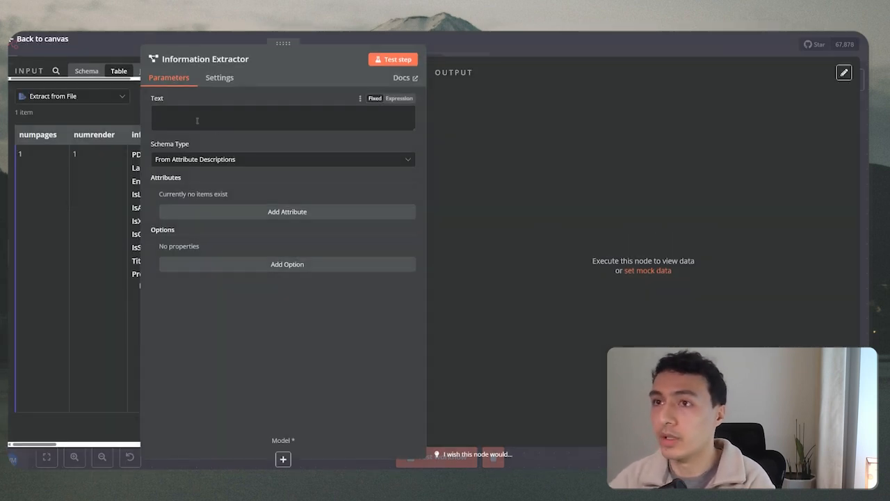
{"action": "left_click_drag", "start_coordinate": [263, 53], "coordinate": [414, 50]}
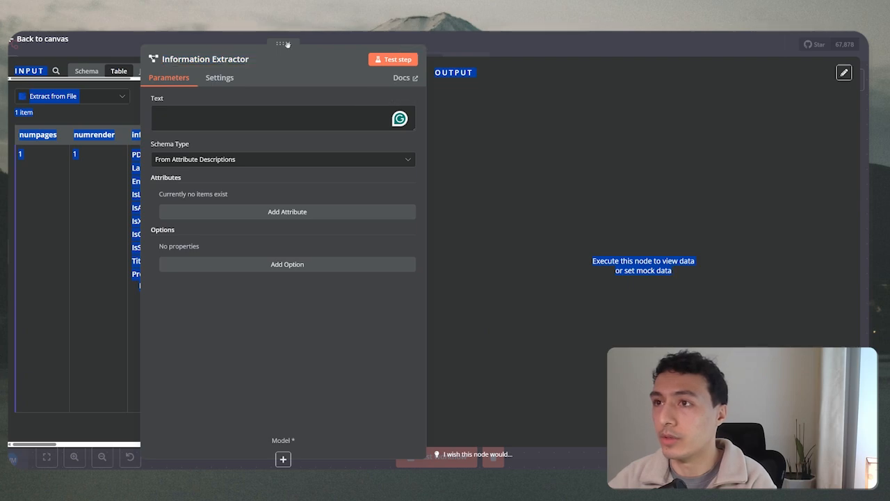
{"action": "left_click_drag", "start_coordinate": [287, 44], "coordinate": [447, 44]}
Attach a Google Gemini Chat Model set to models/gemini-2.0-flash as the extractor's model.
{"action": "left_click", "coordinate": [444, 459]}
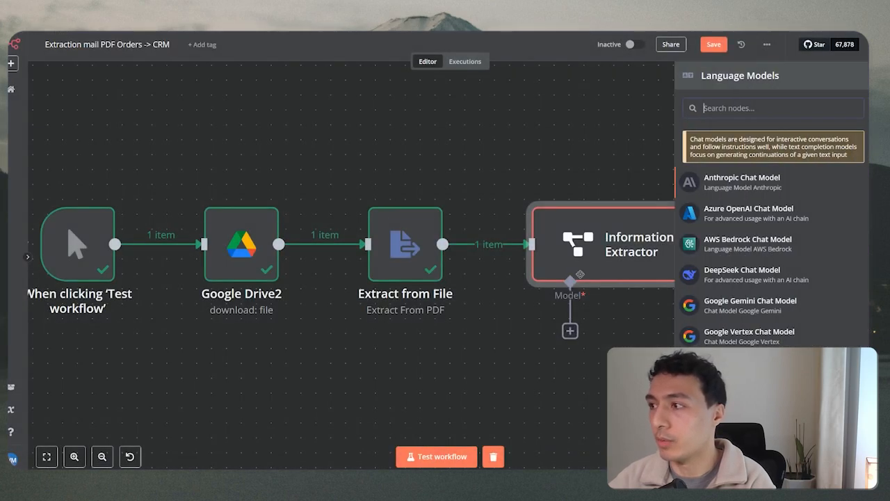
{"action": "left_click", "coordinate": [776, 310]}
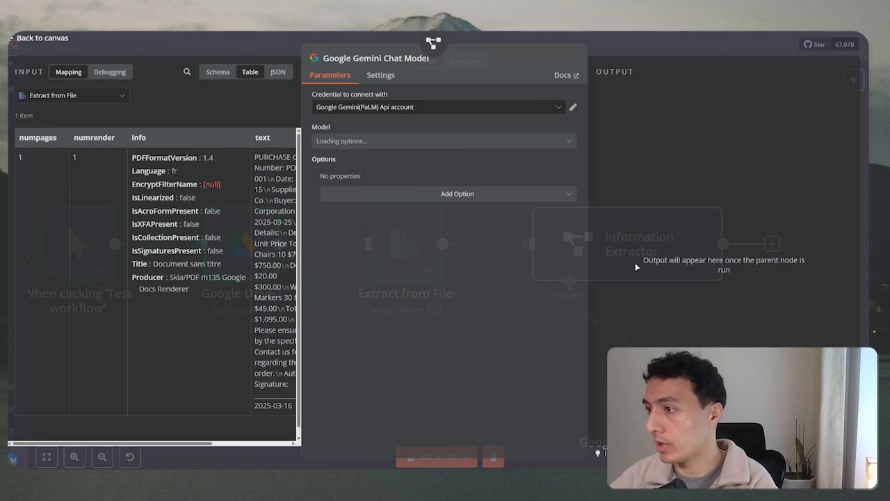
{"action": "left_click", "coordinate": [383, 143]}
{"action": "scroll", "coordinate": [445, 230], "scroll_direction": "down", "scroll_amount": 6}
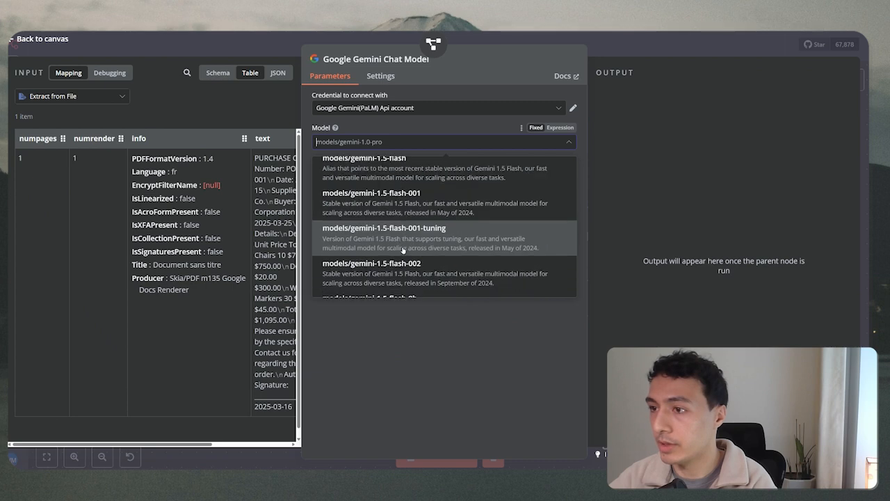
{"action": "scroll", "coordinate": [445, 236], "scroll_direction": "down", "scroll_amount": 5}
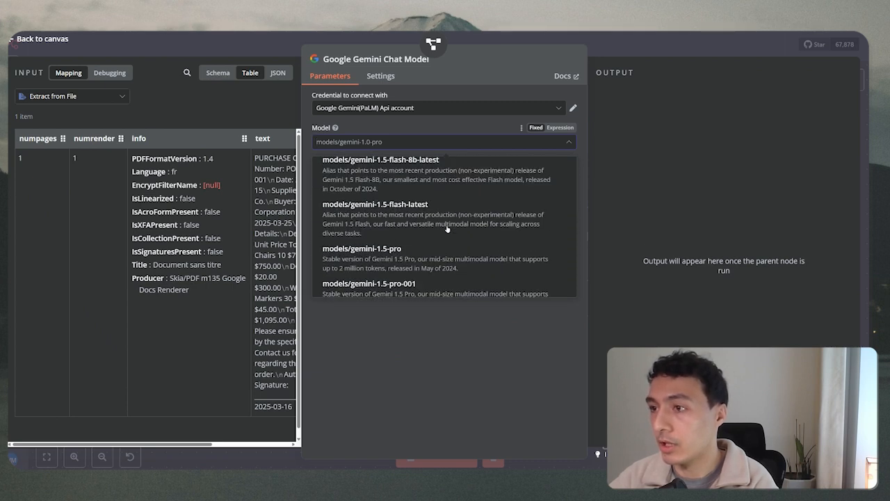
{"action": "scroll", "coordinate": [425, 256], "scroll_direction": "down", "scroll_amount": 1}
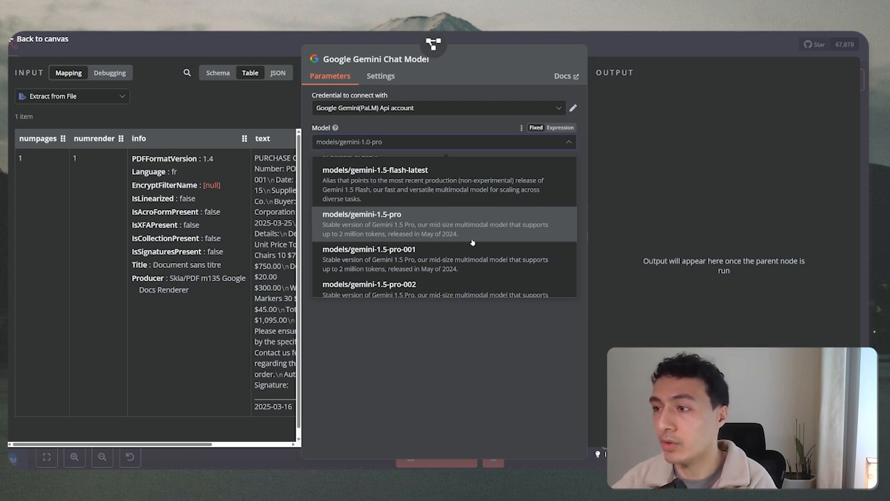
{"action": "scroll", "coordinate": [472, 242], "scroll_direction": "down", "scroll_amount": 1}
{"action": "scroll", "coordinate": [471, 242], "scroll_direction": "down", "scroll_amount": 2}
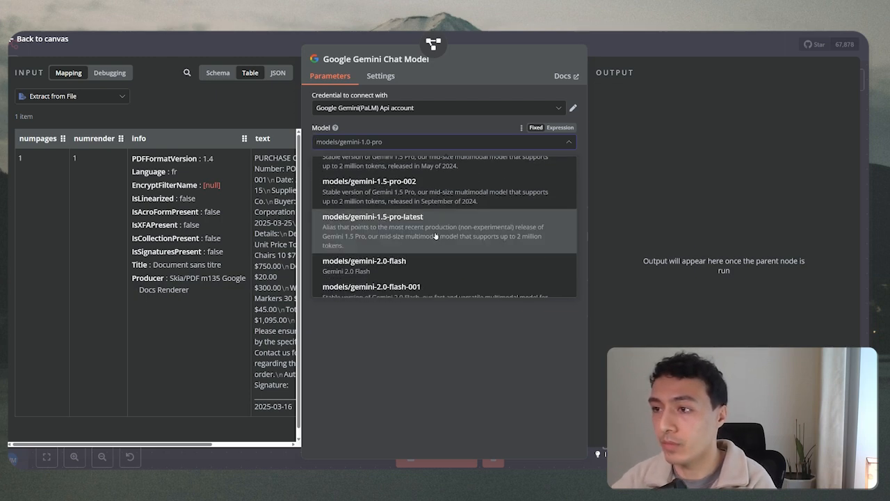
{"action": "left_click", "coordinate": [376, 269]}
{"action": "left_click", "coordinate": [496, 35]}
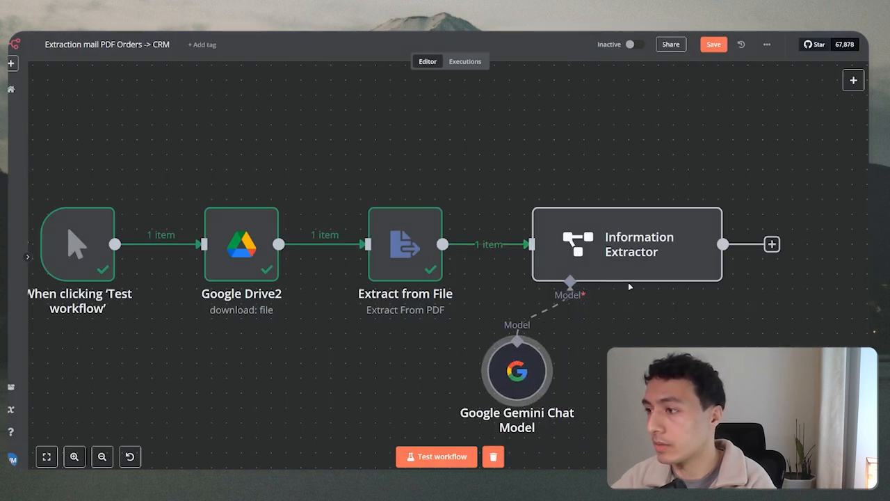
{"action": "double_click", "coordinate": [632, 261]}
{"action": "left_click", "coordinate": [377, 116]}
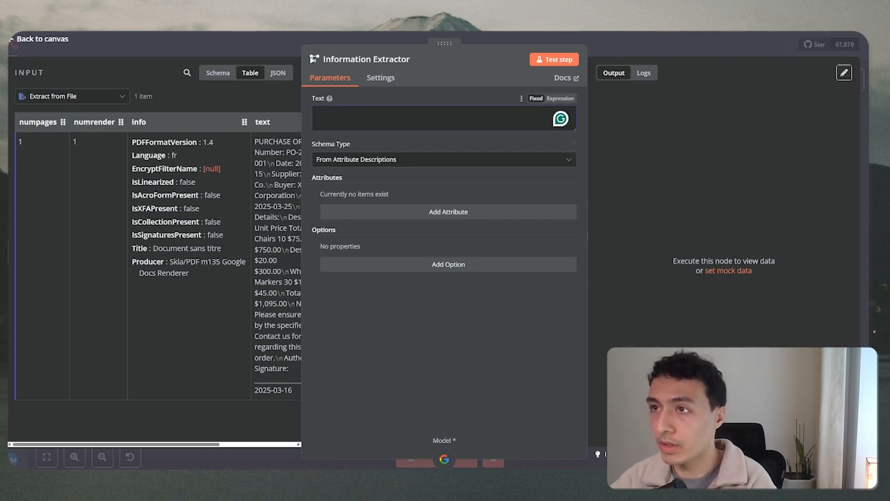
{"action": "key", "text": "Escape"}
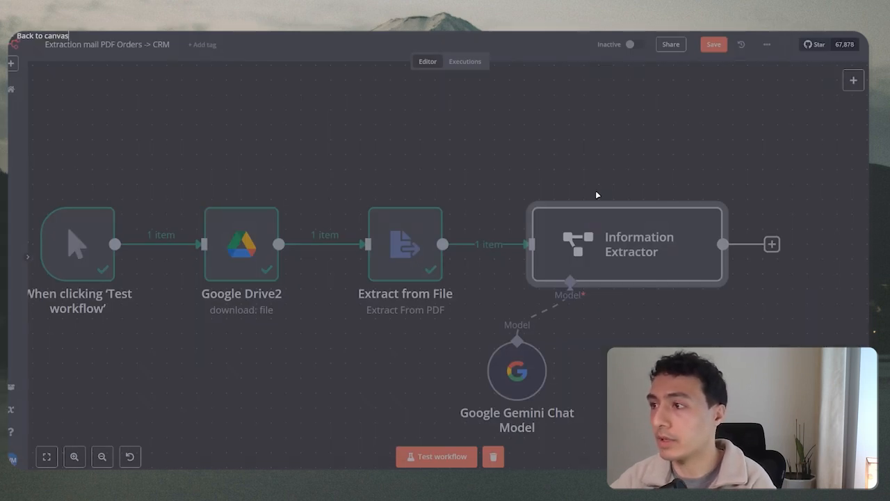
{"action": "double_click", "coordinate": [627, 258]}
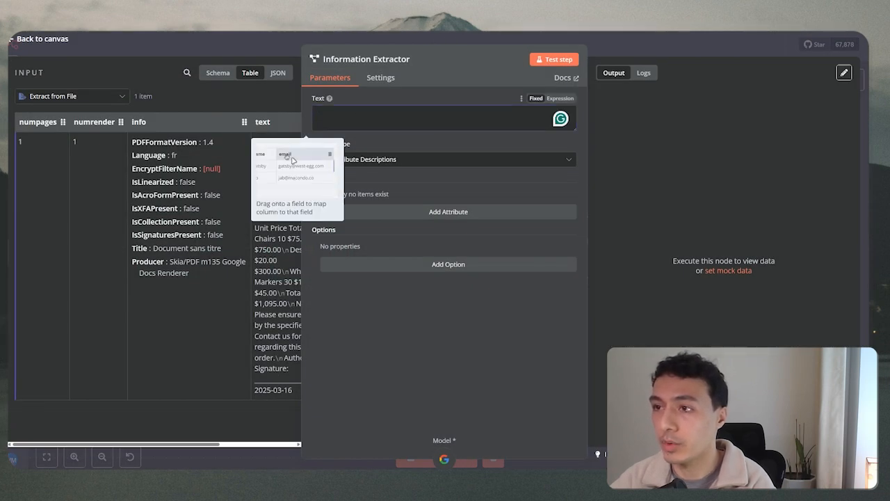
{"action": "left_click", "coordinate": [387, 160]}
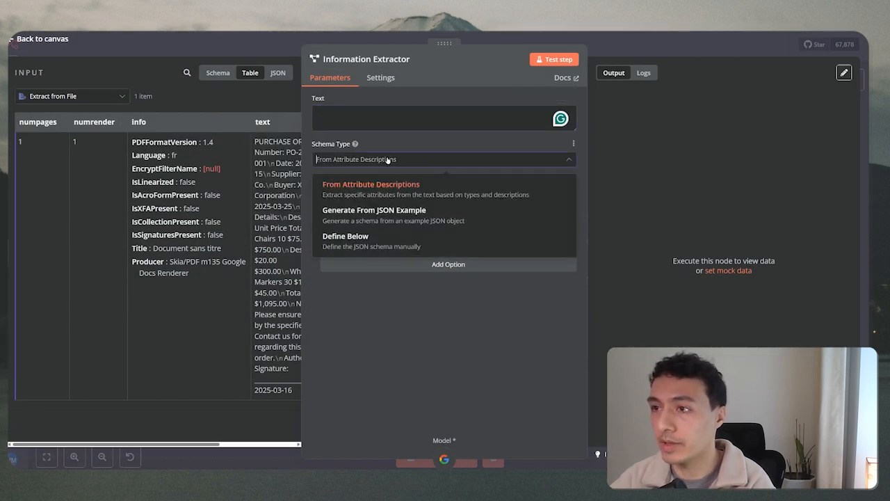
{"action": "left_click", "coordinate": [348, 238]}
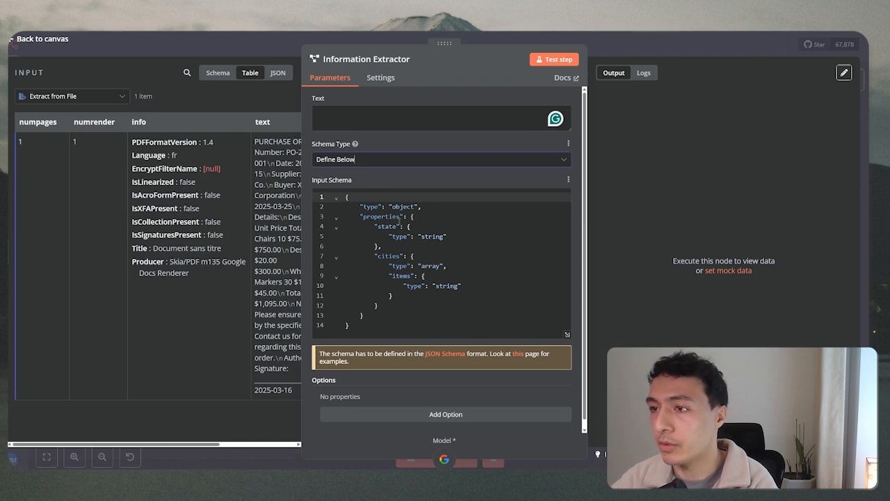
{"action": "left_click_drag", "start_coordinate": [262, 122], "coordinate": [327, 114]}
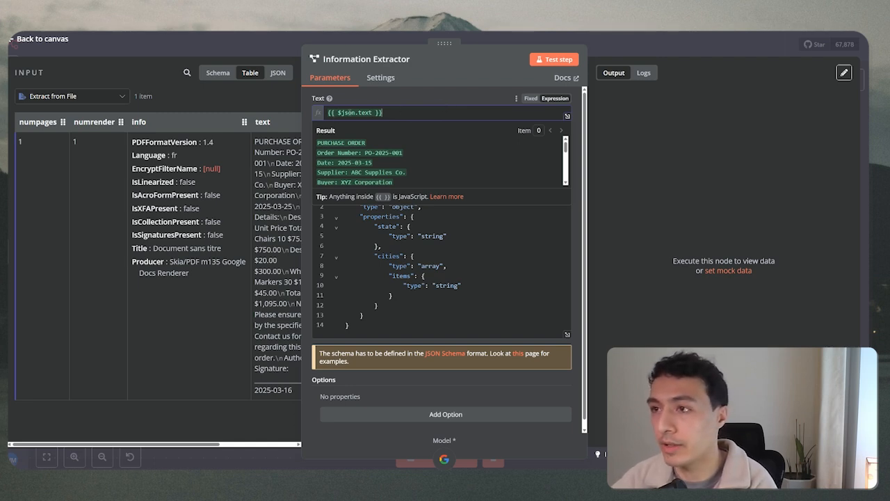
{"action": "left_click_drag", "start_coordinate": [338, 112], "coordinate": [372, 112]}
{"action": "left_click", "coordinate": [403, 115]}
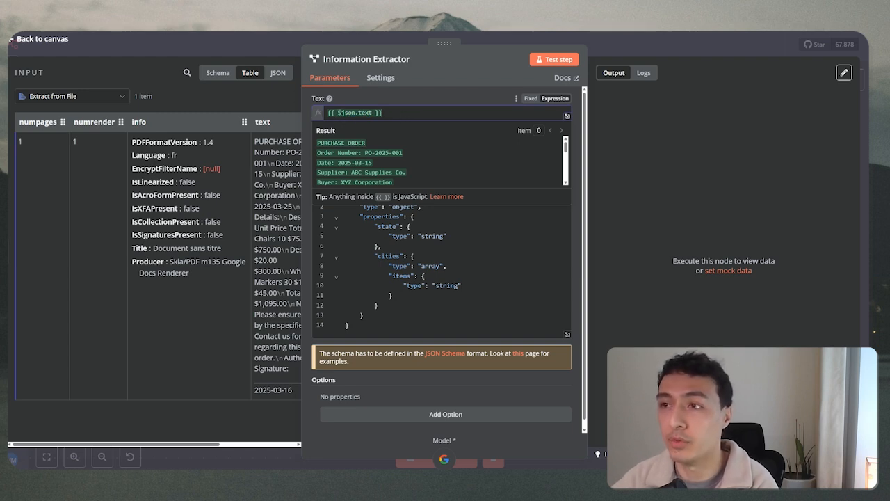
{"action": "left_click_drag", "start_coordinate": [333, 113], "coordinate": [354, 112]}
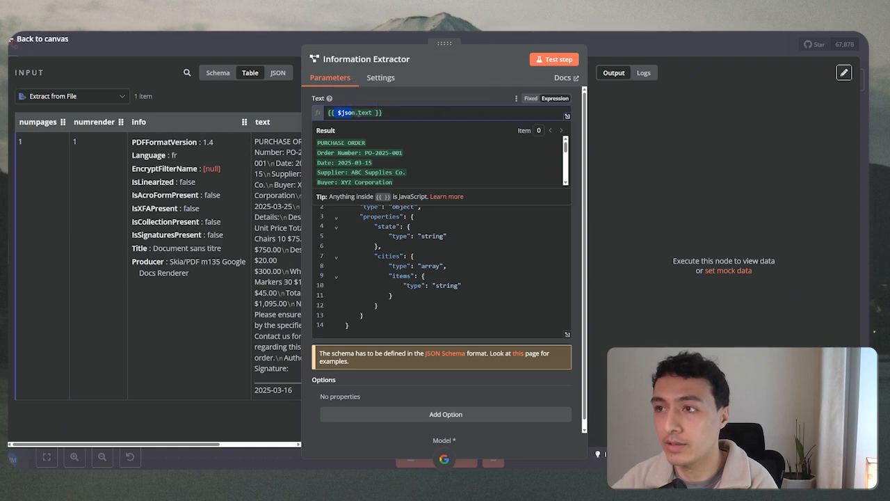
{"action": "key", "text": "Right"}
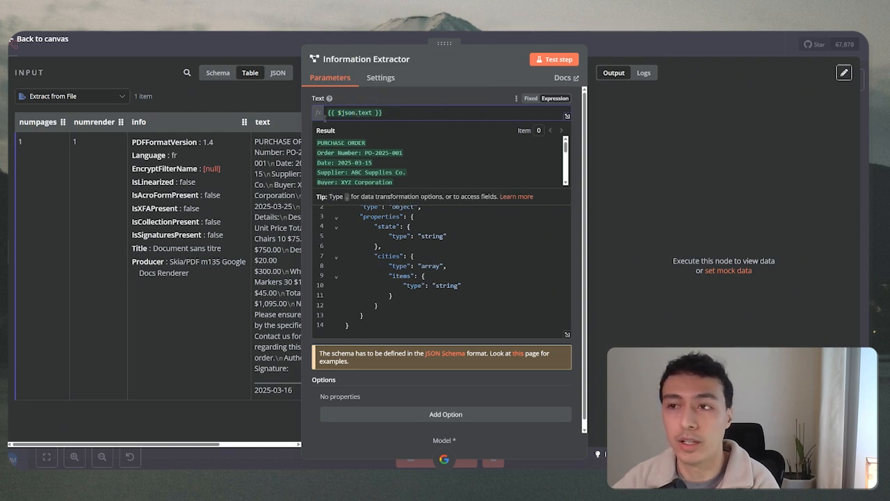
{"action": "left_click", "coordinate": [393, 35]}
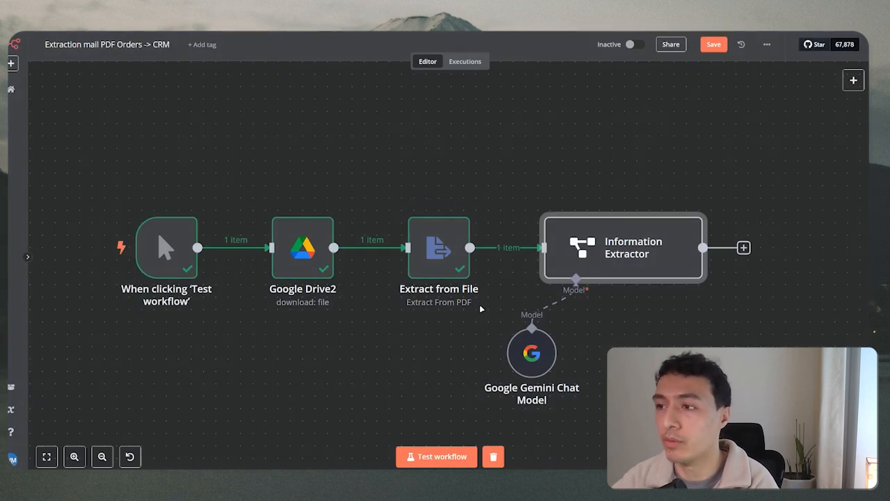
{"action": "double_click", "coordinate": [302, 245]}
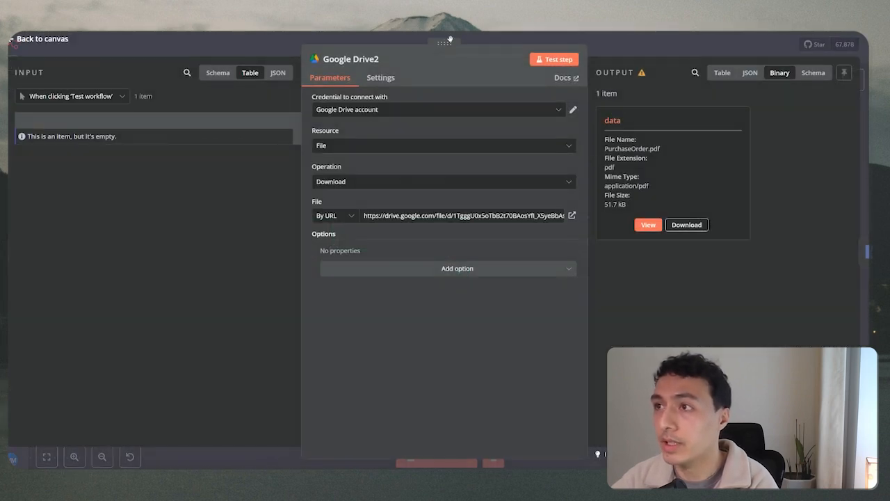
{"action": "left_click", "coordinate": [450, 39]}
{"action": "double_click", "coordinate": [612, 243]}
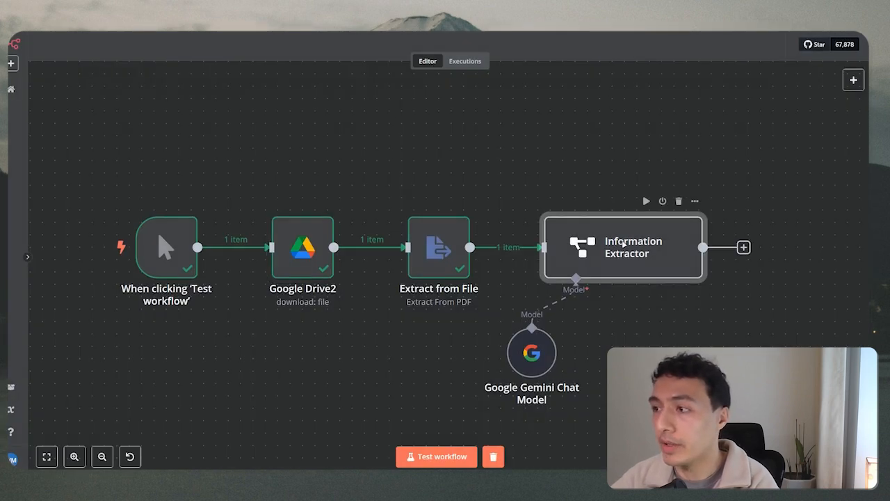
{"action": "left_click", "coordinate": [404, 112]}
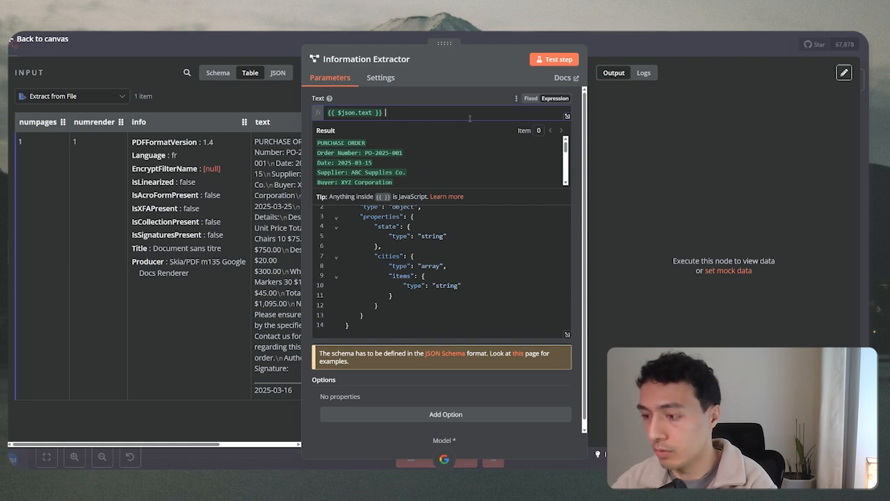
{"action": "type", "text": "{{ $"}
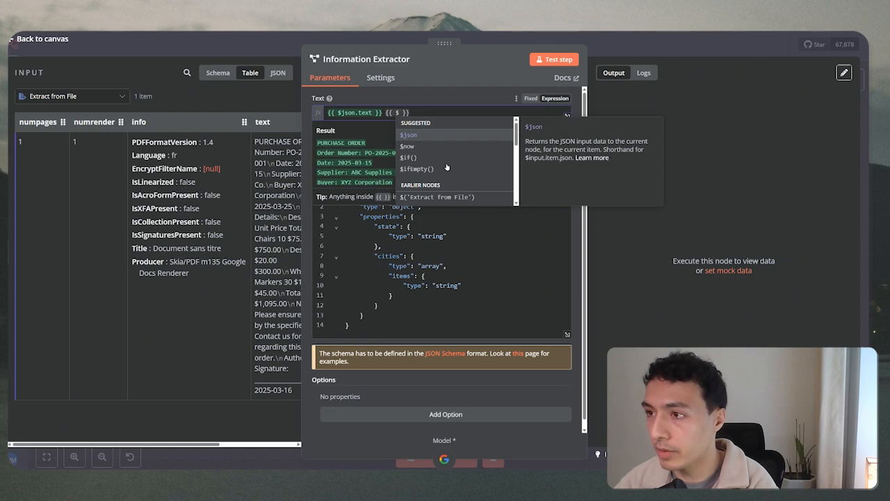
{"action": "scroll", "coordinate": [446, 165], "scroll_direction": "down", "scroll_amount": 2}
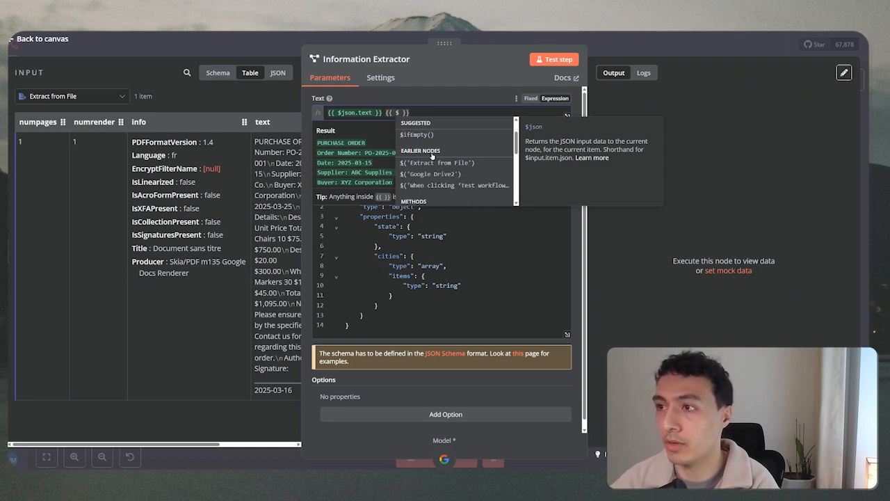
{"action": "left_click", "coordinate": [432, 174]}
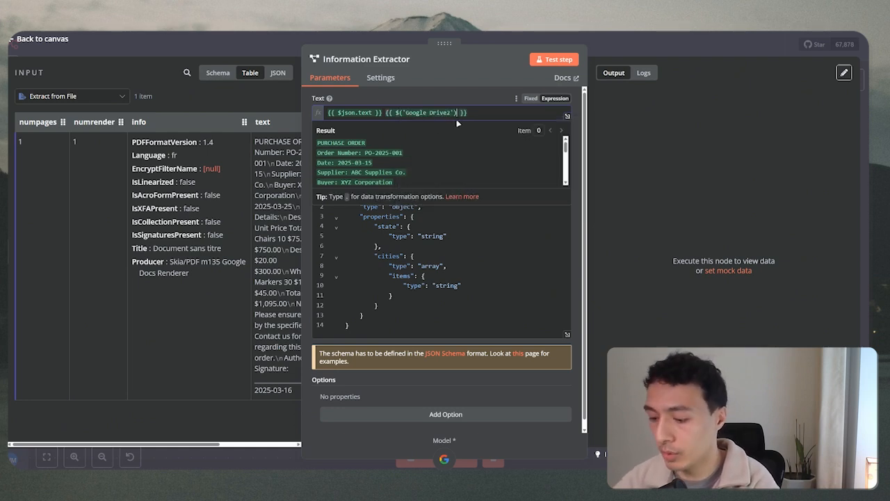
{"action": "type", "text": "."}
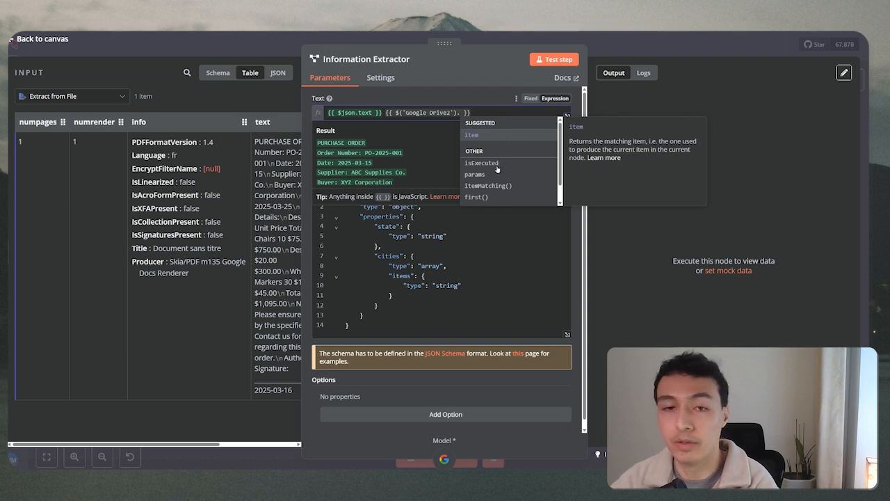
{"action": "left_click_drag", "start_coordinate": [471, 113], "coordinate": [387, 113]}
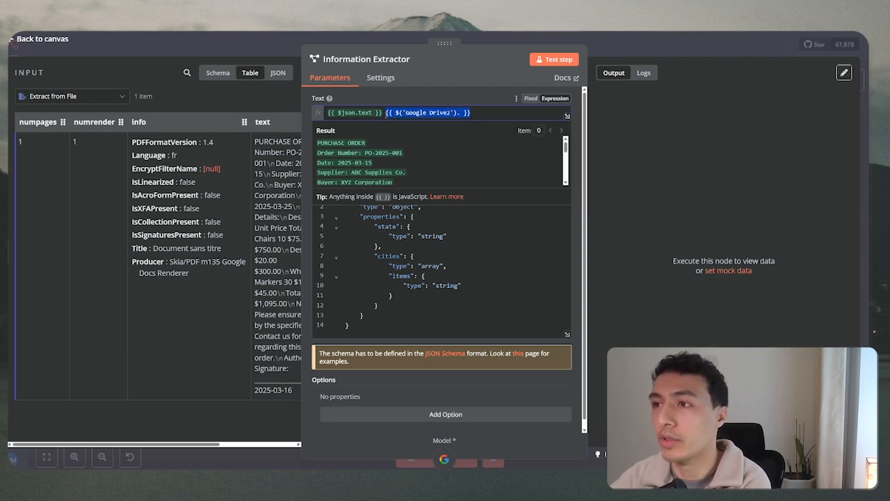
{"action": "key", "text": "BackSpace"}
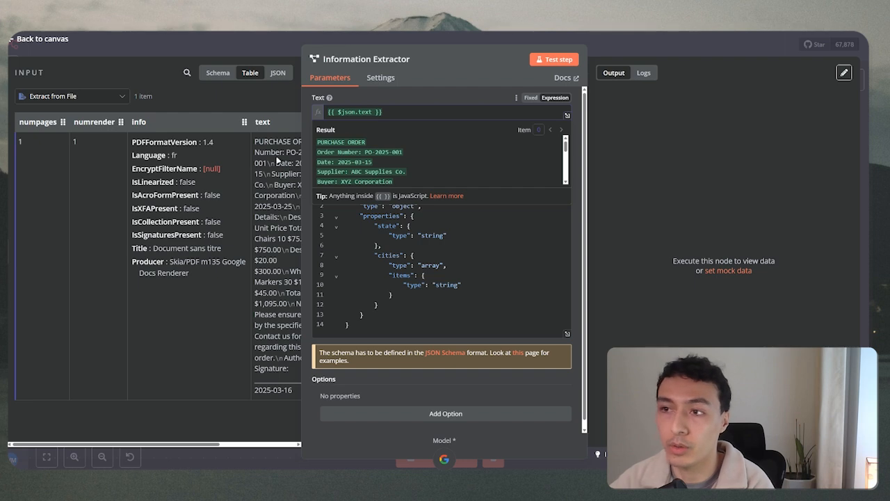
Select the example input schema body, then view the PurchaseOrder.pdf tab.
{"action": "left_click", "coordinate": [376, 192]}
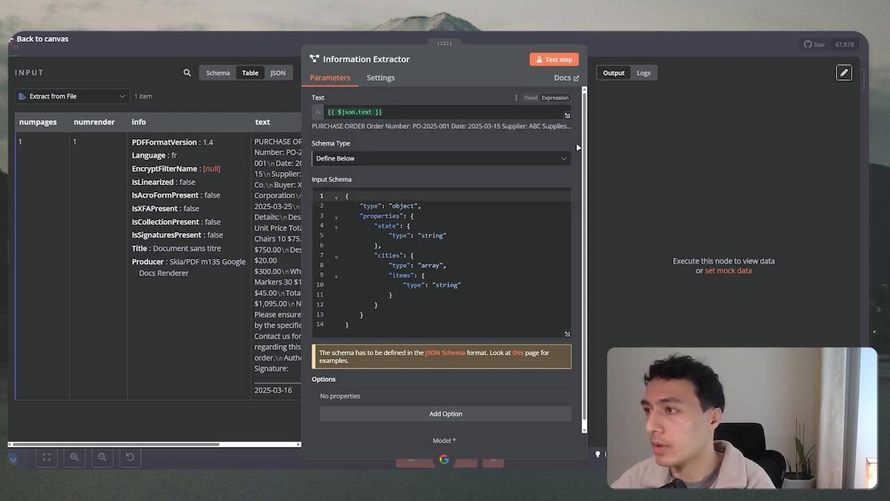
{"action": "scroll", "coordinate": [445, 265], "scroll_direction": "down", "scroll_amount": 1}
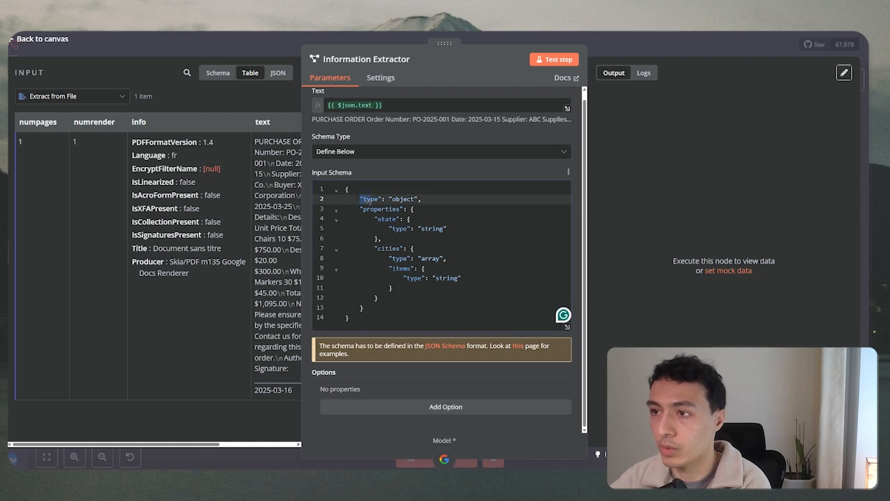
{"action": "left_click_drag", "start_coordinate": [360, 198], "coordinate": [418, 304]}
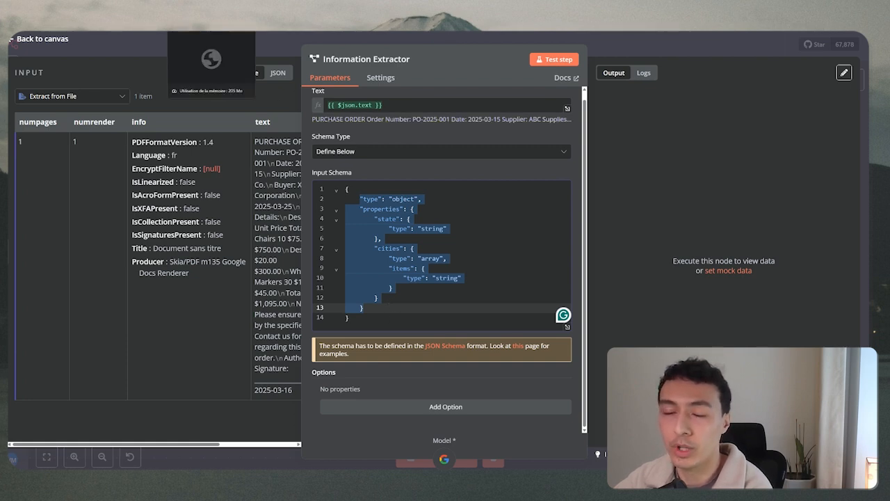
{"action": "left_click", "coordinate": [208, 32]}
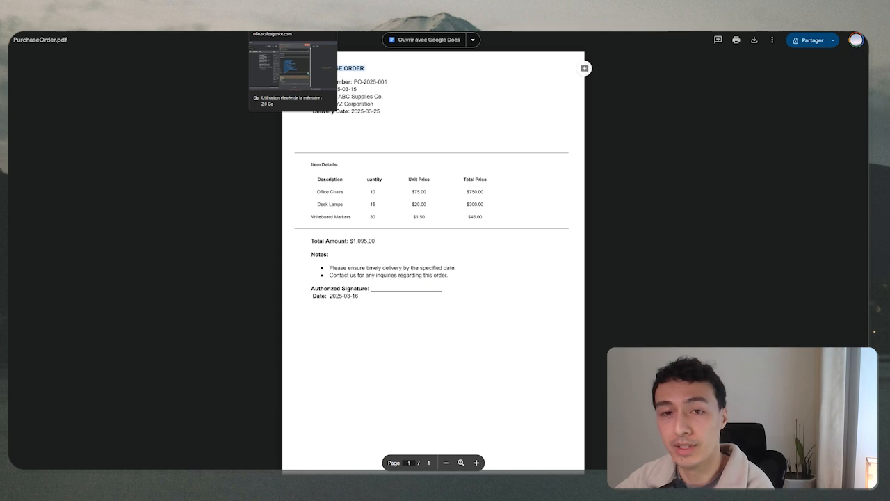
Return to n8n, check Extract from File, then reopen the Information Extractor and select schema lines 2–12.
{"action": "left_click", "coordinate": [292, 28]}
{"action": "left_click", "coordinate": [40, 26]}
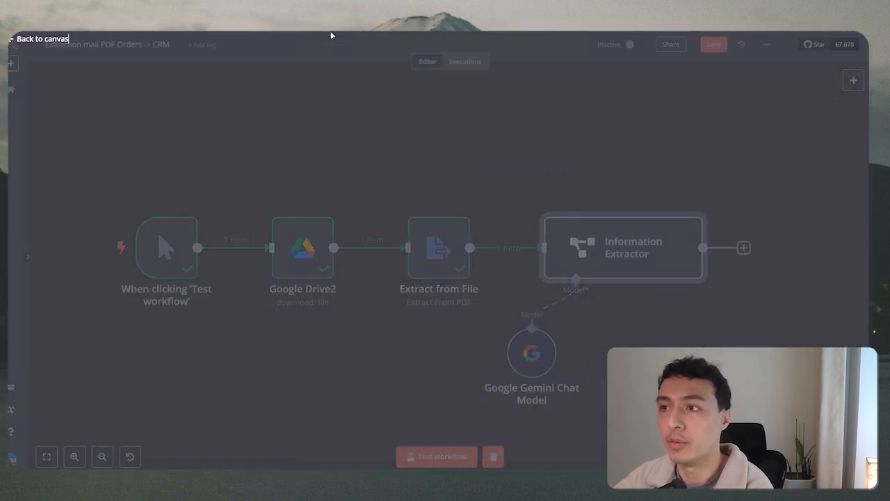
{"action": "left_click_drag", "start_coordinate": [101, 180], "coordinate": [788, 421]}
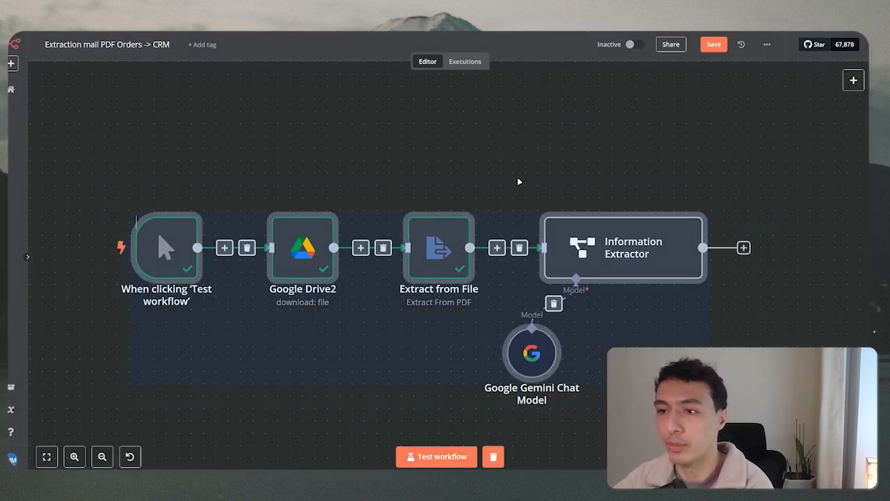
{"action": "left_click", "coordinate": [444, 179]}
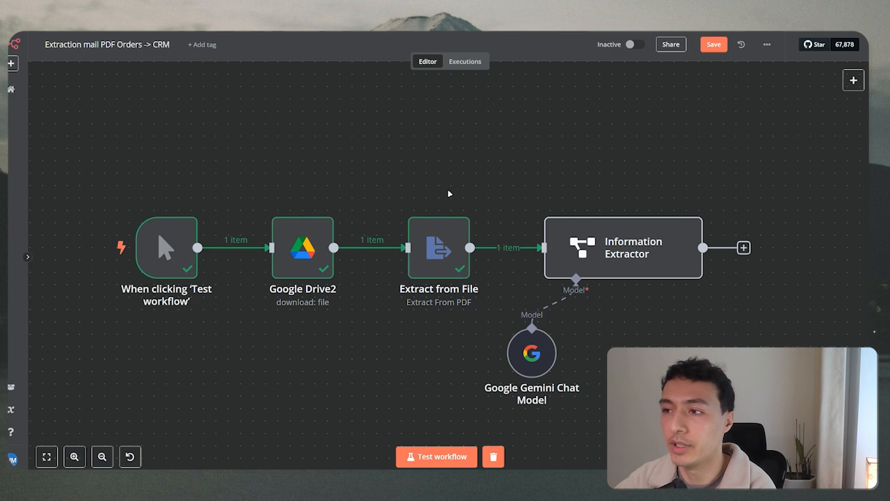
{"action": "double_click", "coordinate": [448, 248]}
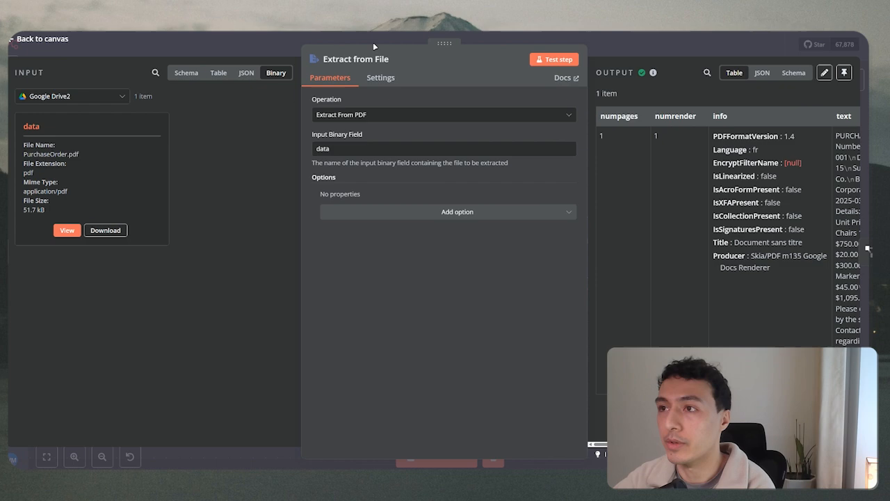
{"action": "left_click", "coordinate": [372, 43]}
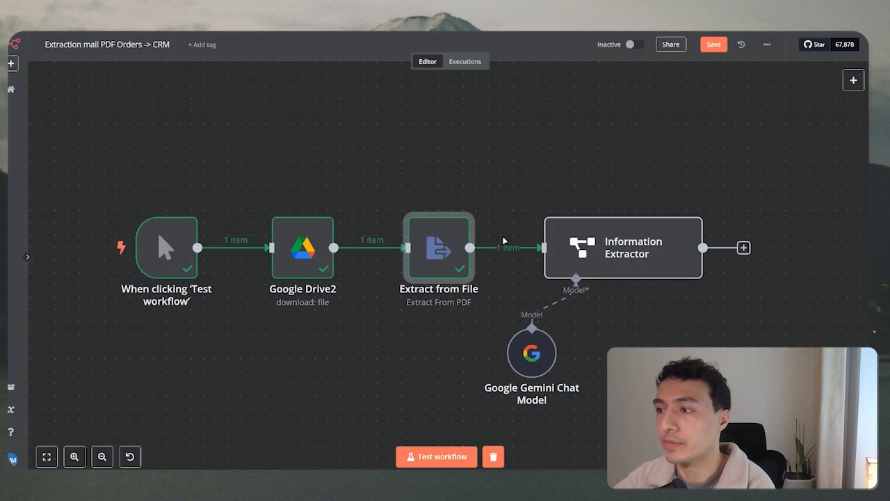
{"action": "double_click", "coordinate": [605, 244]}
{"action": "left_click_drag", "start_coordinate": [361, 206], "coordinate": [417, 311]}
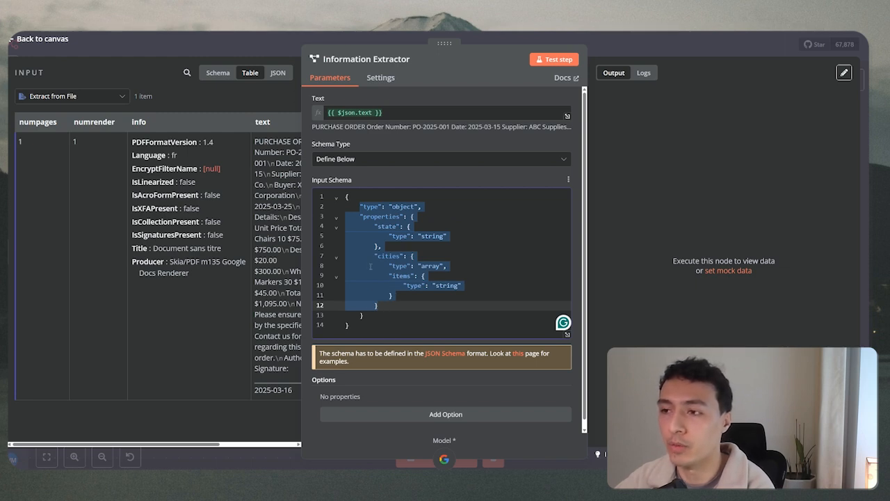
Delete the nested schema properties and rename the key to 'orderType'.
{"action": "left_click", "coordinate": [375, 256]}
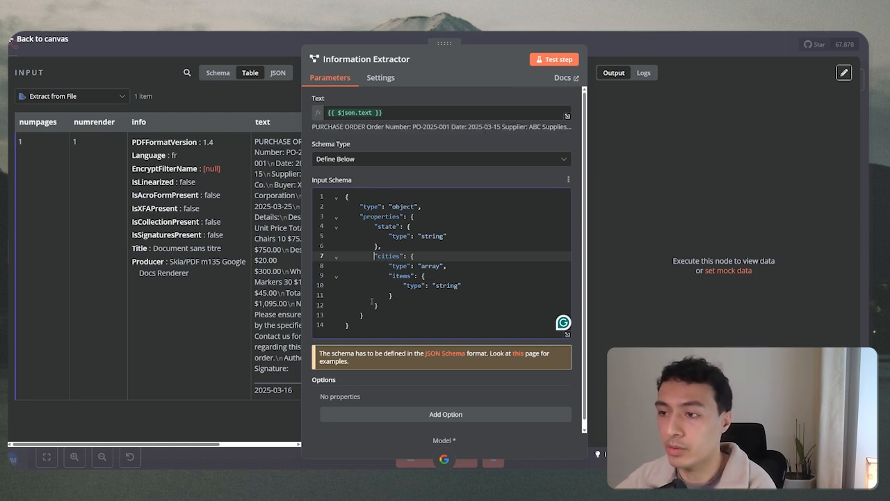
{"action": "left_click_drag", "start_coordinate": [363, 317], "coordinate": [425, 207]}
{"action": "key", "text": "BackSpace"}
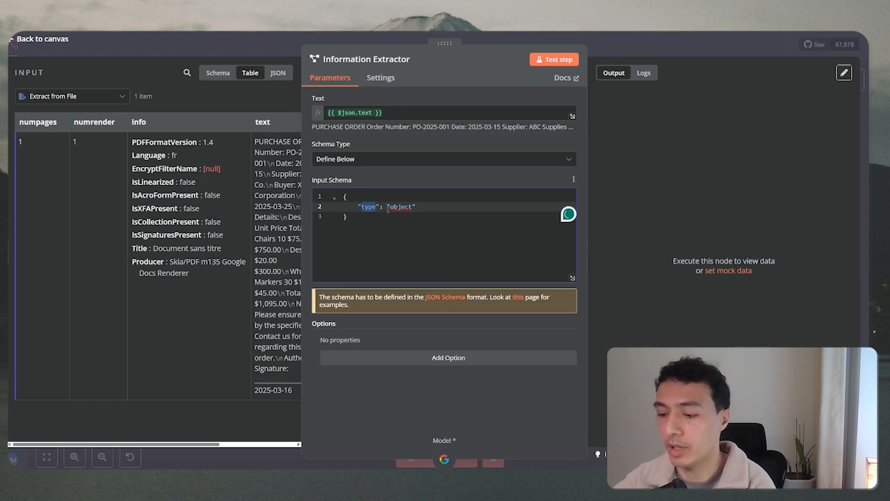
{"action": "type", "text": "orderType"}
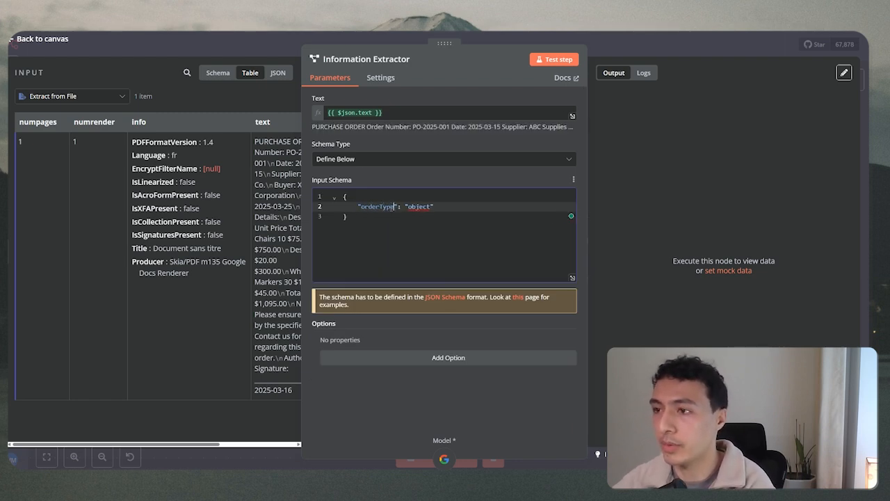
Replace the 'object' value with PURCHASE ORDER taken from the input text.
{"action": "double_click", "coordinate": [417, 206]}
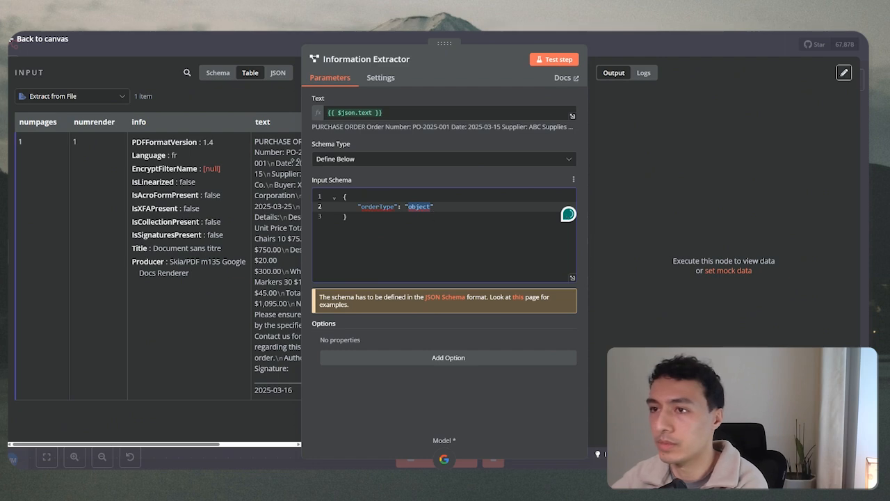
{"action": "scroll", "coordinate": [255, 401], "scroll_direction": "right", "scroll_amount": 2}
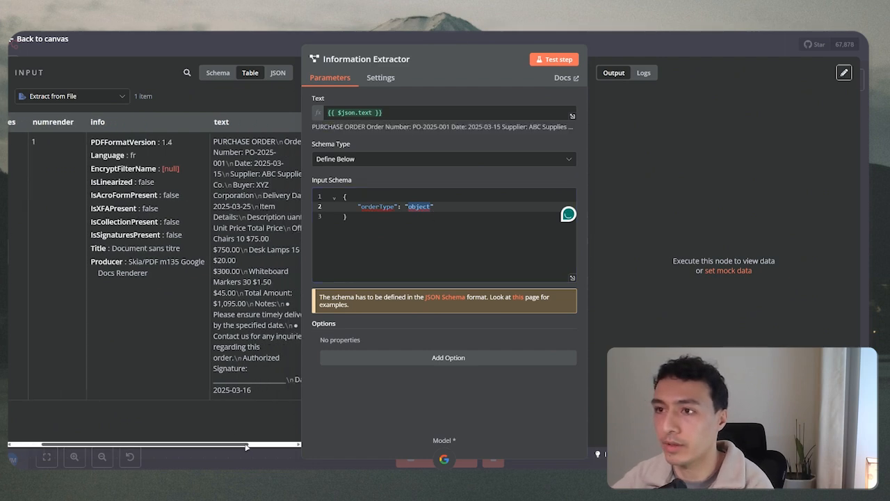
{"action": "left_click", "coordinate": [200, 142]}
{"action": "left_click_drag", "start_coordinate": [199, 142], "coordinate": [419, 206]}
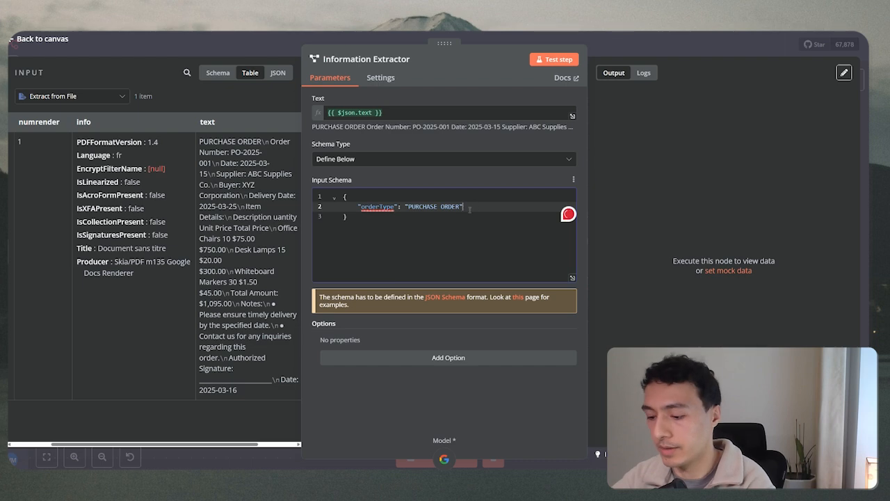
{"action": "key", "text": "Escape"}
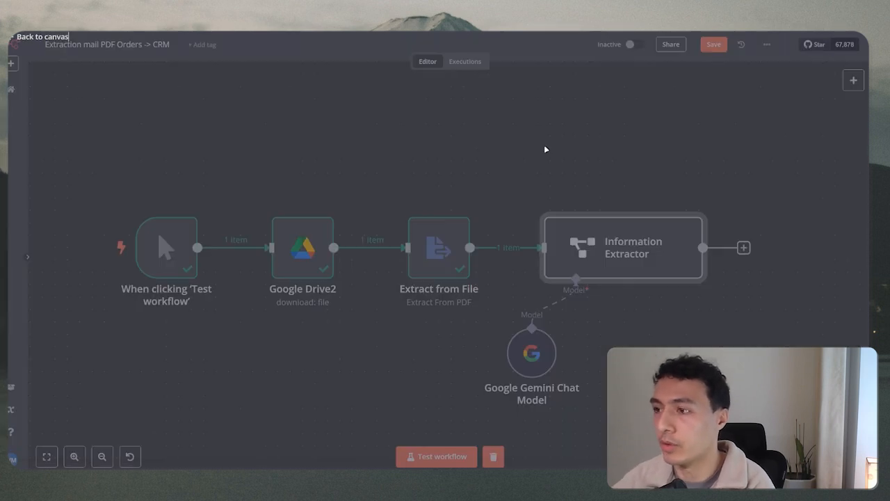
{"action": "scroll", "coordinate": [526, 251], "scroll_direction": "down", "scroll_amount": 5}
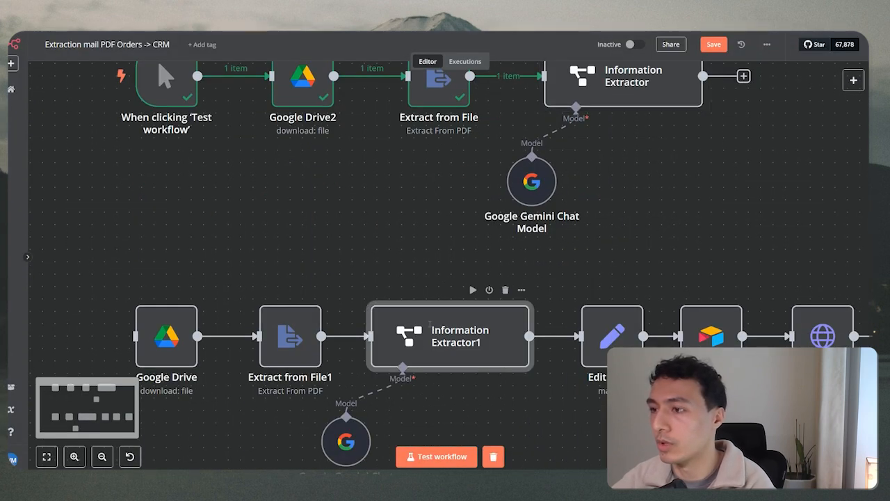
Copy Information Extractor1's JSON example and paste it over the Information Extractor's input schema.
{"action": "double_click", "coordinate": [445, 337]}
{"action": "key", "text": "ctrl+a"}
{"action": "key", "text": "ctrl+c"}
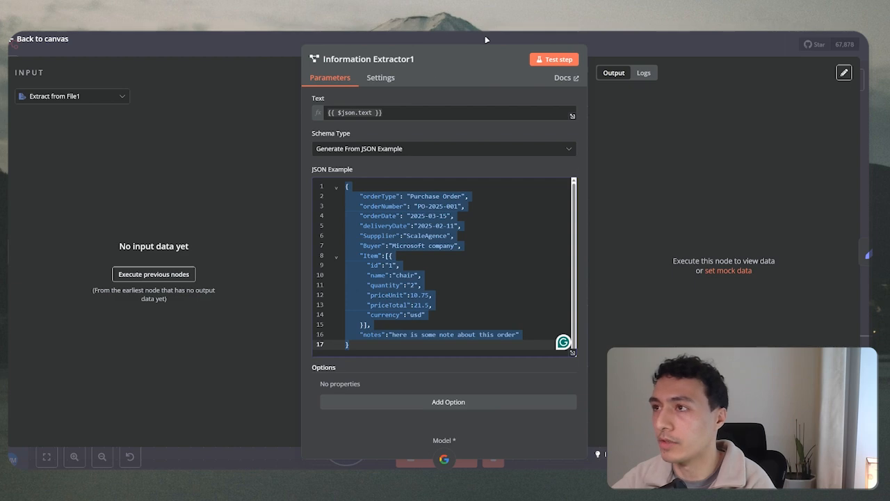
{"action": "key", "text": "Escape"}
{"action": "scroll", "coordinate": [518, 195], "scroll_direction": "up", "scroll_amount": 3}
{"action": "double_click", "coordinate": [622, 159]}
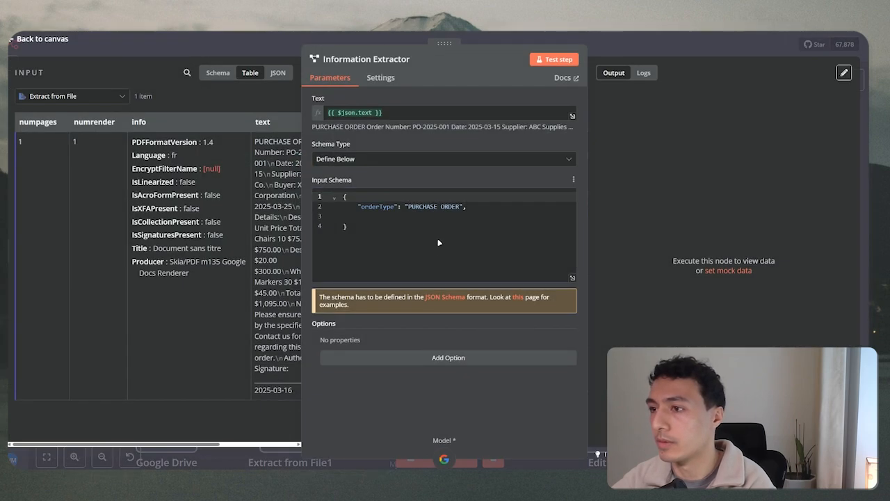
{"action": "key", "text": "ctrl+a"}
{"action": "key", "text": "ctrl+v"}
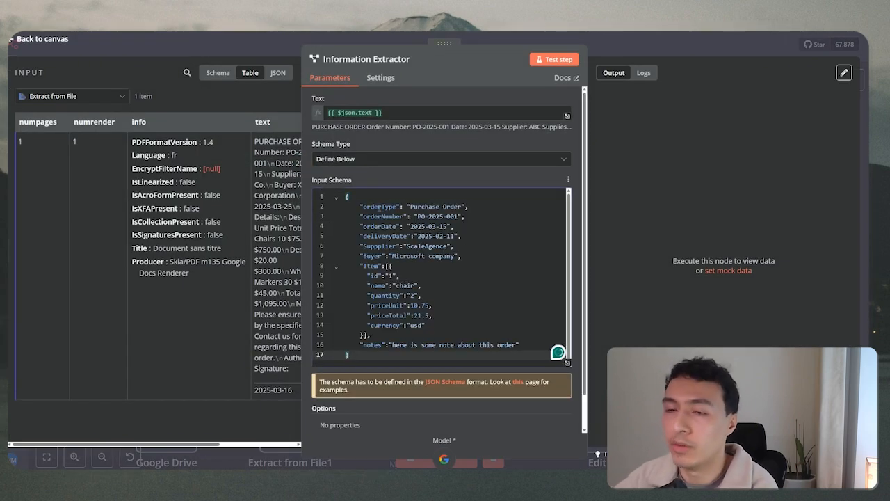
Review the pasted orderType, orderNumber, orderDate, Item and Buyer fields against the purchase order PDF.
{"action": "double_click", "coordinate": [379, 208]}
{"action": "left_click", "coordinate": [388, 216]}
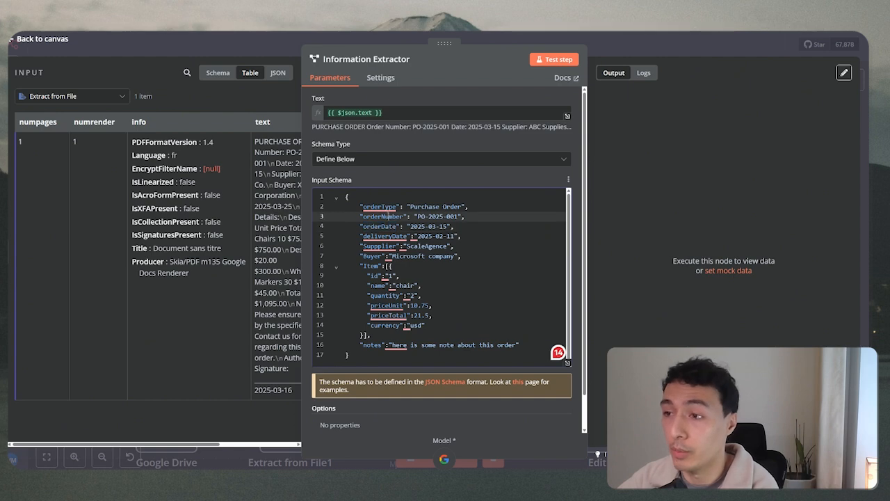
{"action": "left_click", "coordinate": [400, 226]}
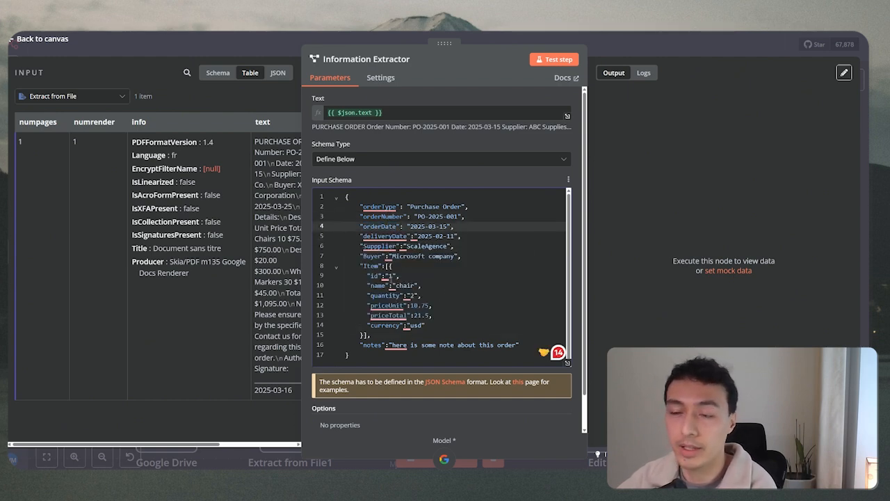
{"action": "scroll", "coordinate": [401, 276], "scroll_direction": "down", "scroll_amount": 1}
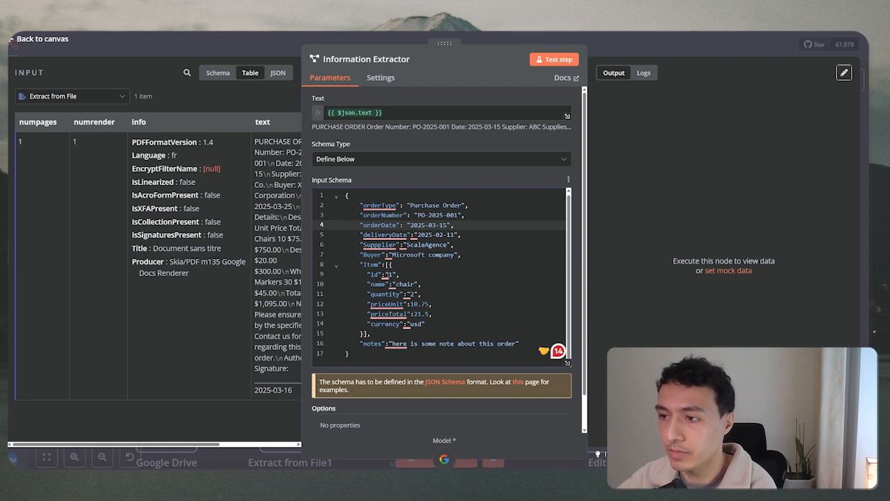
{"action": "left_click", "coordinate": [385, 264]}
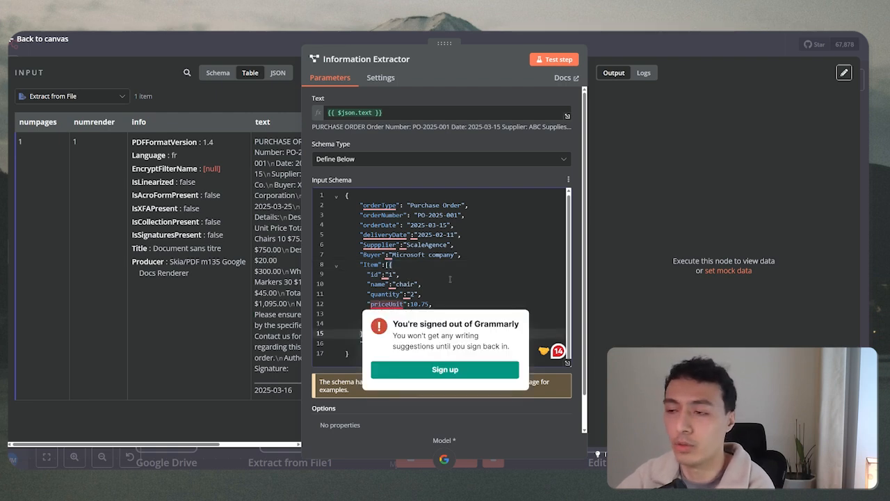
{"action": "double_click", "coordinate": [370, 264]}
{"action": "left_click", "coordinate": [243, 22]}
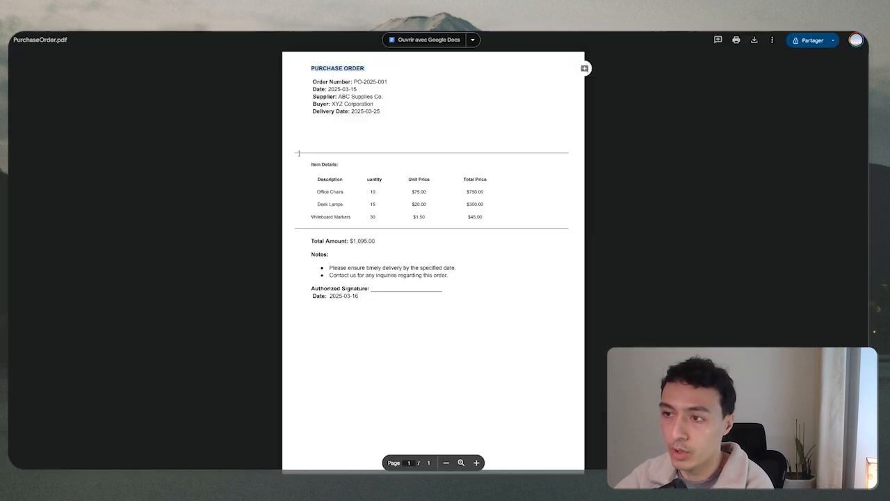
{"action": "left_click", "coordinate": [278, 22]}
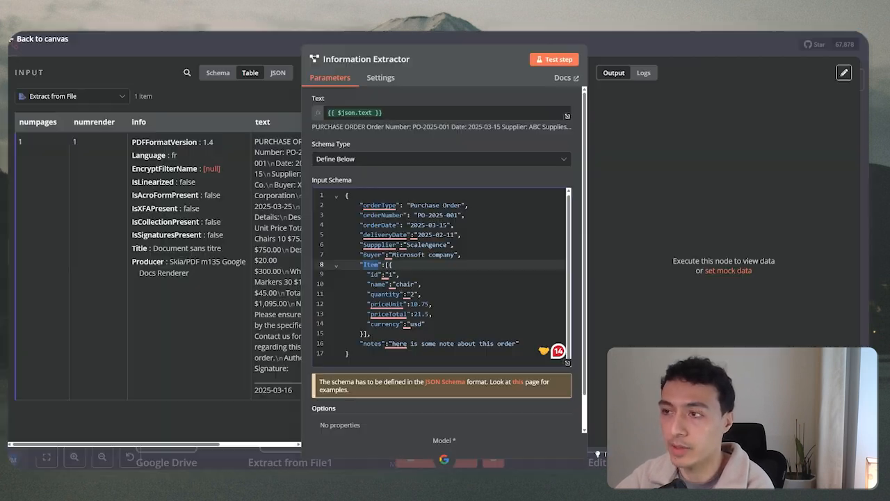
{"action": "left_click", "coordinate": [486, 255]}
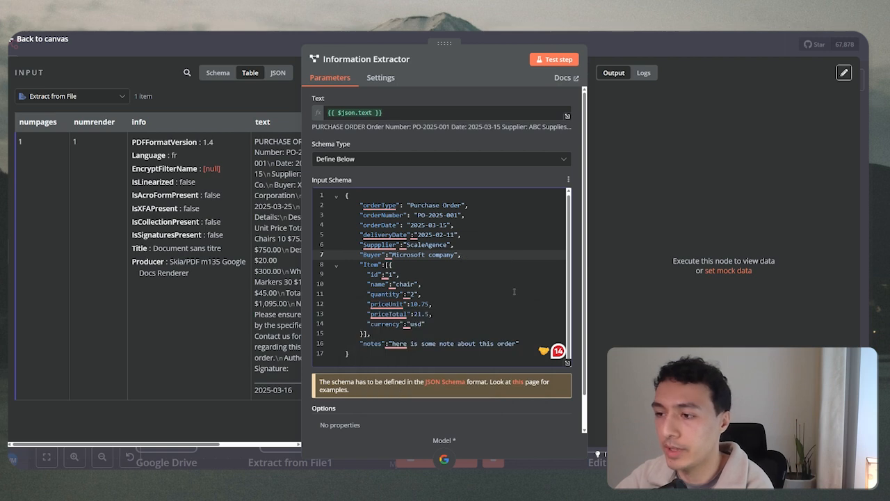
{"action": "scroll", "coordinate": [508, 293], "scroll_direction": "down", "scroll_amount": 1}
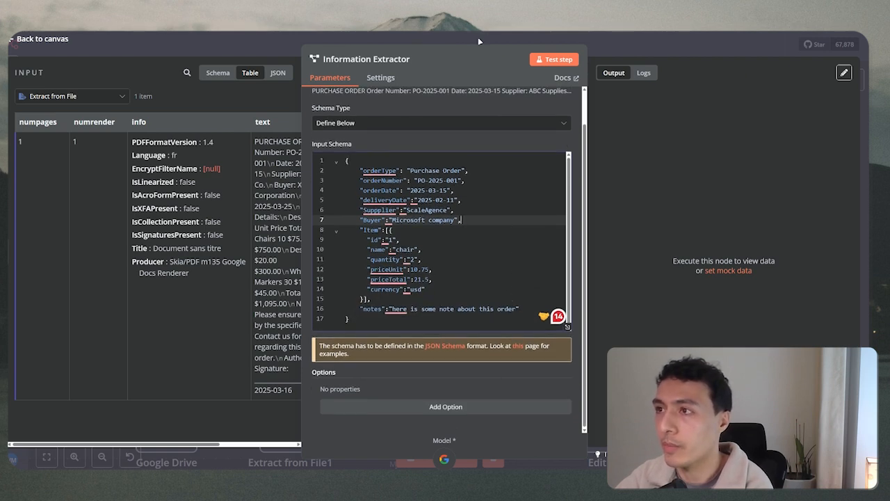
{"action": "scroll", "coordinate": [535, 82], "scroll_direction": "up", "scroll_amount": 1}
Test the Information Extractor and check its Logs, which show an empty object output.
{"action": "left_click", "coordinate": [551, 59]}
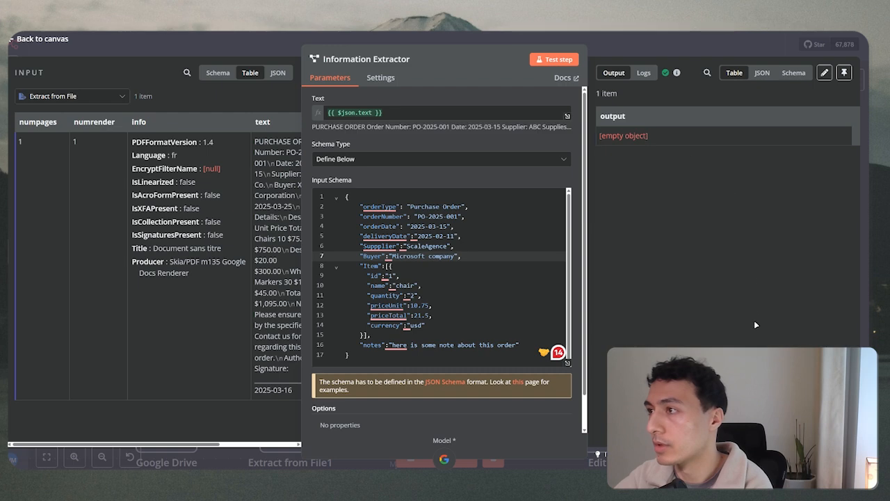
{"action": "left_click", "coordinate": [644, 72]}
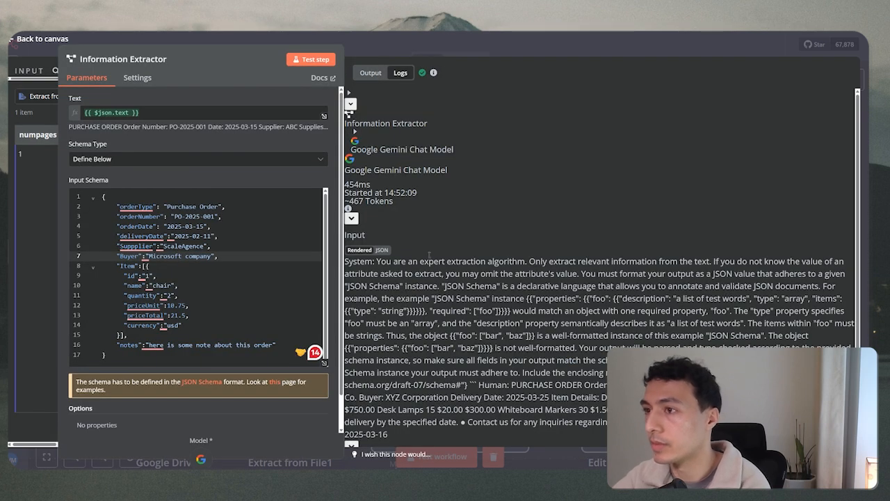
{"action": "scroll", "coordinate": [429, 255], "scroll_direction": "down", "scroll_amount": 2}
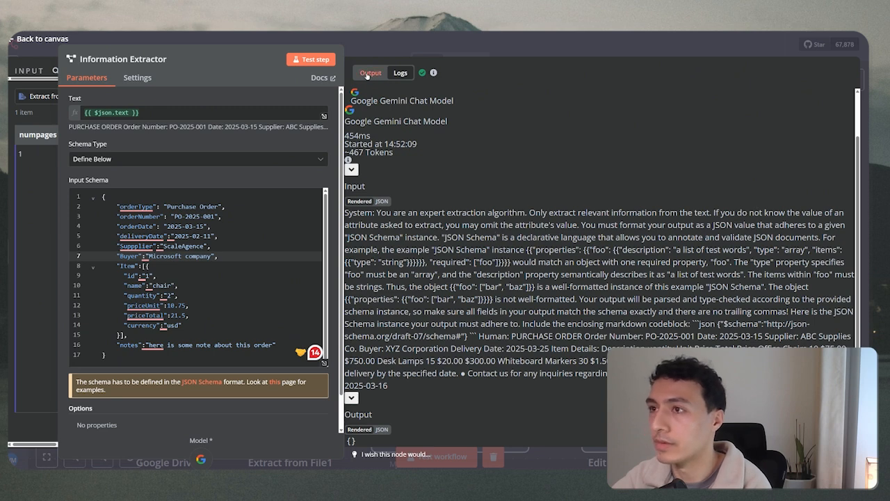
{"action": "left_click", "coordinate": [371, 72]}
Switch Schema Type to Generate From JSON Example and paste the order JSON as the example.
{"action": "left_click", "coordinate": [358, 159]}
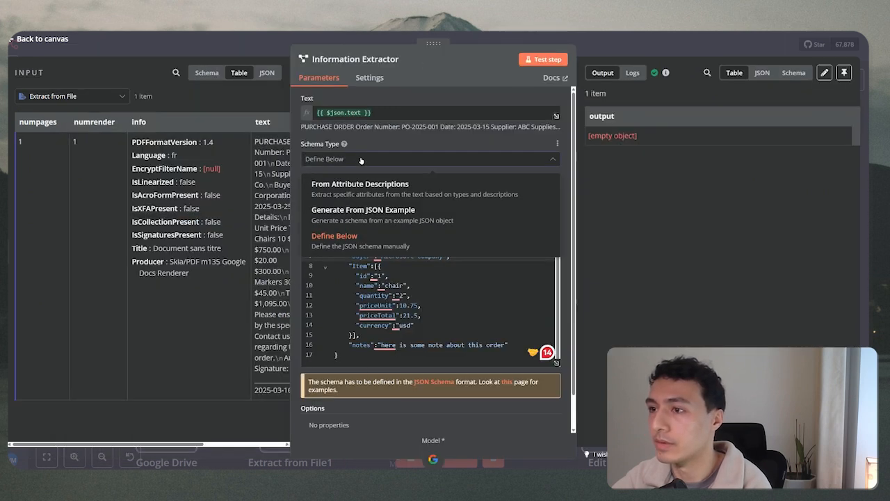
{"action": "left_click", "coordinate": [373, 222]}
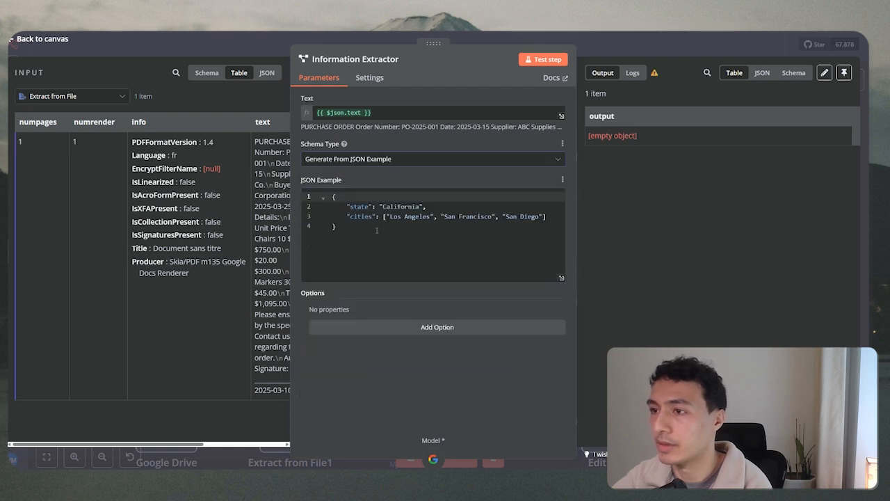
{"action": "left_click", "coordinate": [406, 223]}
{"action": "key", "text": "ctrl+a"}
{"action": "type", "text": "{   \"orderType\": \"Purchase Order\",   \"orderNumber\": \"PO-2025-001\",   \"orderDate\": \"2025-03-15\",   \"deliveryDate\":\"2025-02-11\",   \"Suppplier\":\"ScaleAgence\",   \"Buyer\":\"Microsoft company\",   \"Item\":[{     \"id\":\"1\",     \"name\":\"chair\",     \"quantity\":\"2\",     \"priceUnit\":10.75,     \"priceTotal\":21.5,     \"currency\":\"usd\"   }],   \"notes\":\"here is some note about this order\" }"}
Test the extractor and review the output's supplier, buyer and three items, including Desk Lamps.
{"action": "left_click", "coordinate": [543, 59]}
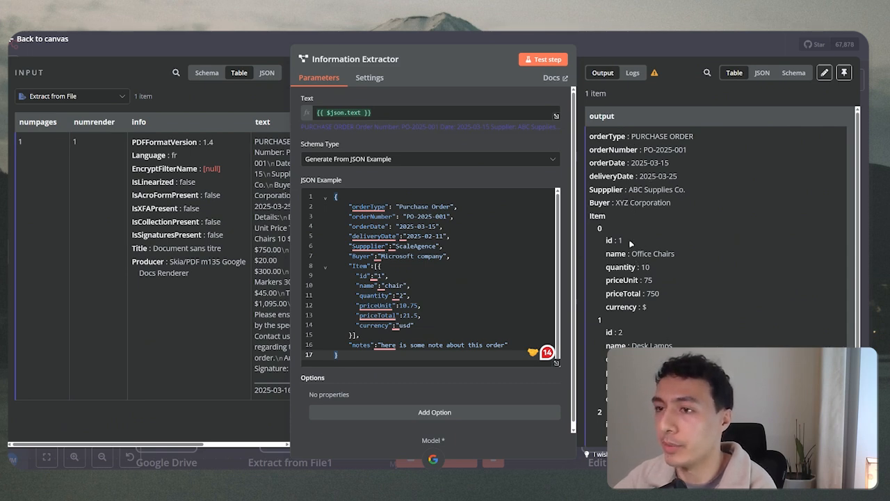
{"action": "scroll", "coordinate": [631, 243], "scroll_direction": "down", "scroll_amount": 3}
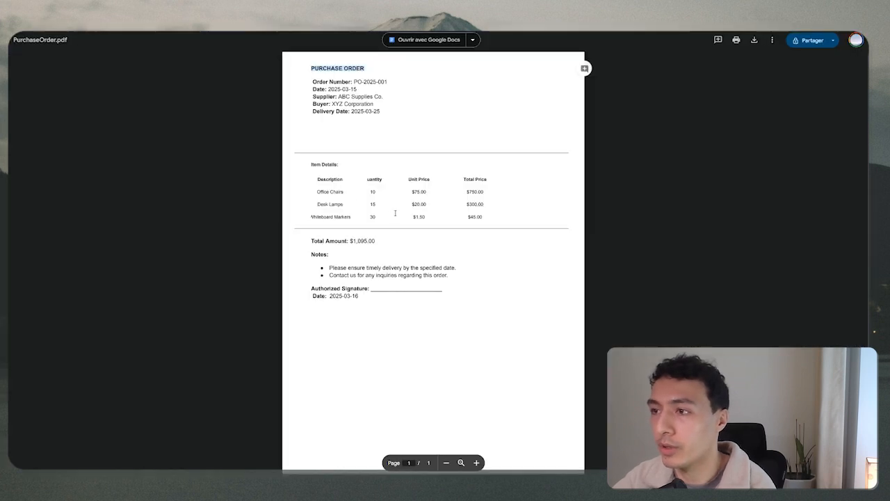
{"action": "scroll", "coordinate": [395, 213], "scroll_direction": "up", "scroll_amount": 3}
{"action": "scroll", "coordinate": [397, 213], "scroll_direction": "down", "scroll_amount": 3}
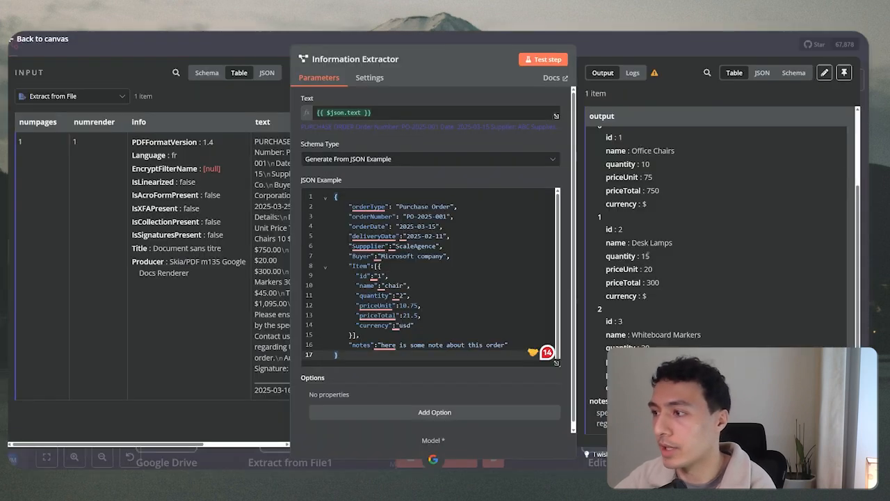
{"action": "scroll", "coordinate": [658, 230], "scroll_direction": "down", "scroll_amount": 1}
{"action": "left_click_drag", "start_coordinate": [639, 223], "coordinate": [673, 224]}
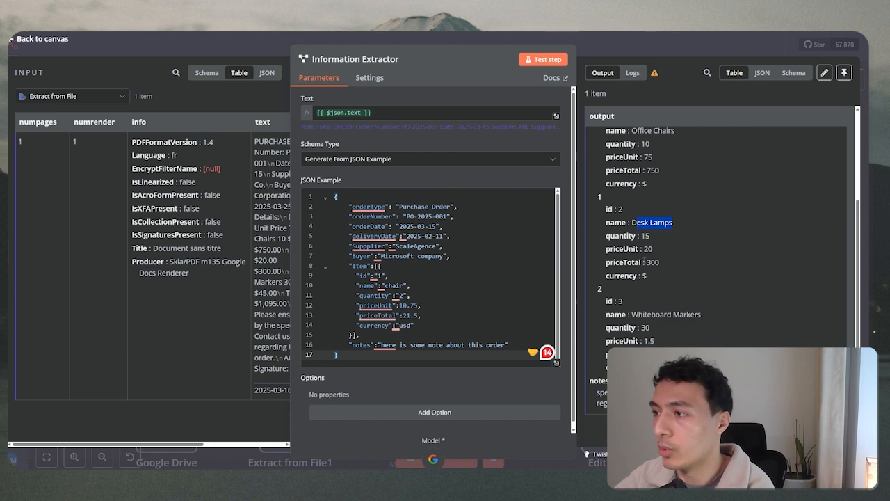
{"action": "scroll", "coordinate": [654, 239], "scroll_direction": "up", "scroll_amount": 2}
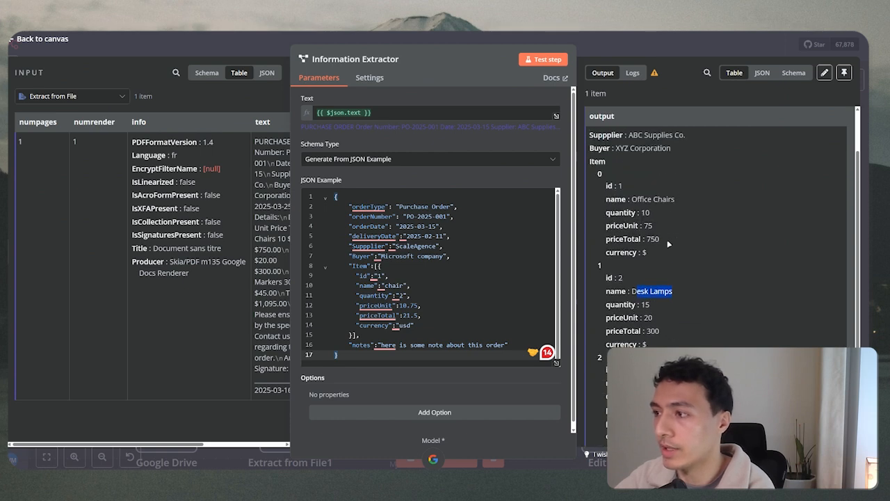
{"action": "scroll", "coordinate": [667, 239], "scroll_direction": "down", "scroll_amount": 2}
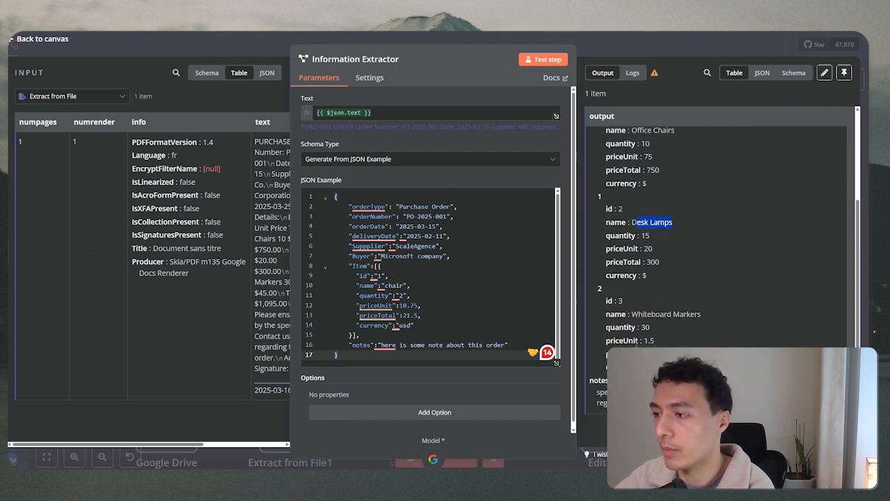
{"action": "key", "text": "Escape"}
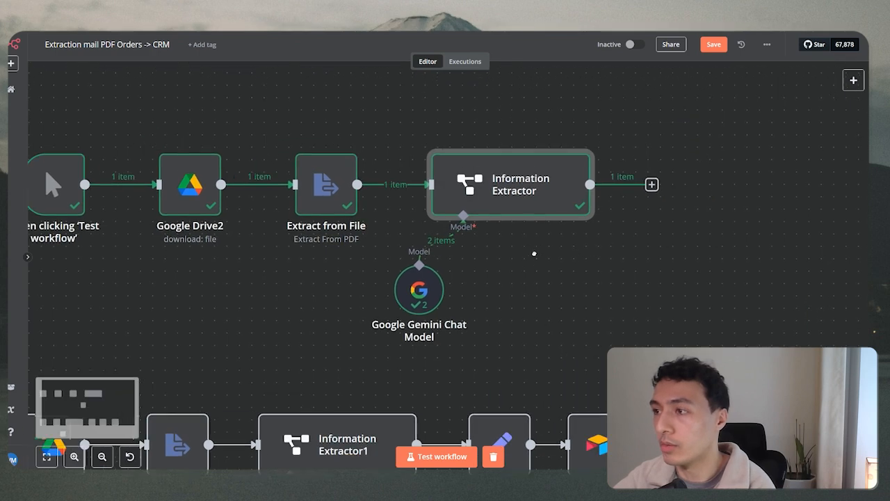
Add an Airtable 'Create a record' node after the Information Extractor.
{"action": "scroll", "coordinate": [534, 253], "scroll_direction": "right", "scroll_amount": 5}
{"action": "left_click", "coordinate": [434, 201]}
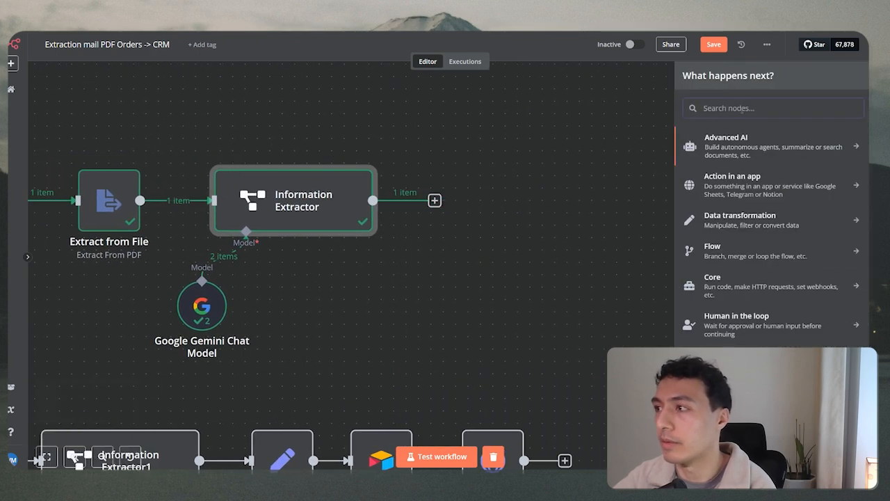
{"action": "type", "text": "airtab"}
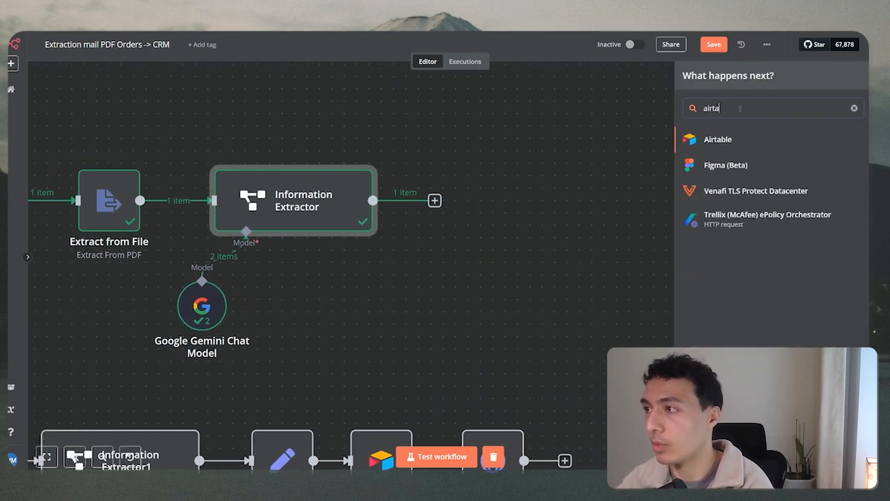
{"action": "left_click", "coordinate": [742, 143]}
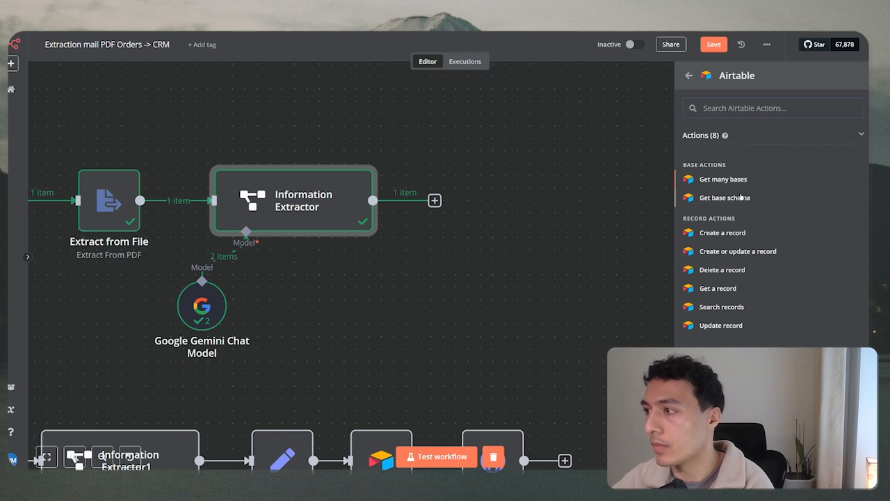
{"action": "left_click", "coordinate": [741, 234]}
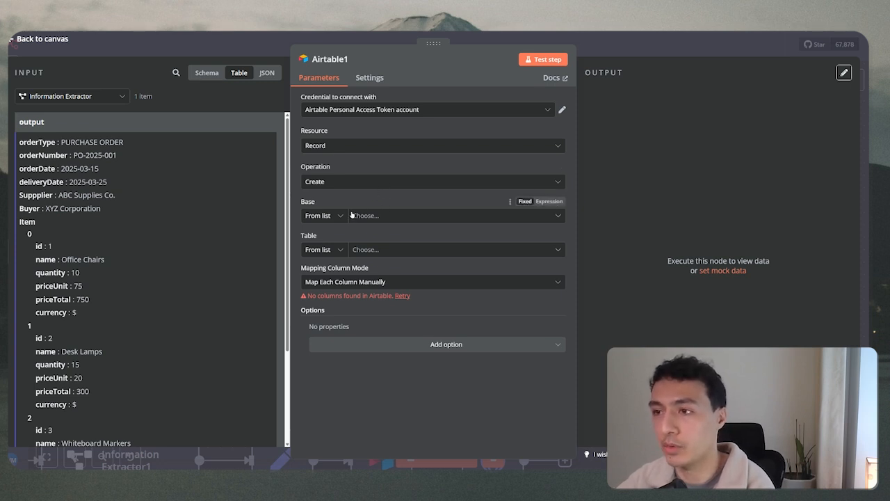
Point the Airtable node at the Freelance base's Bon de commande table.
{"action": "left_click", "coordinate": [375, 216]}
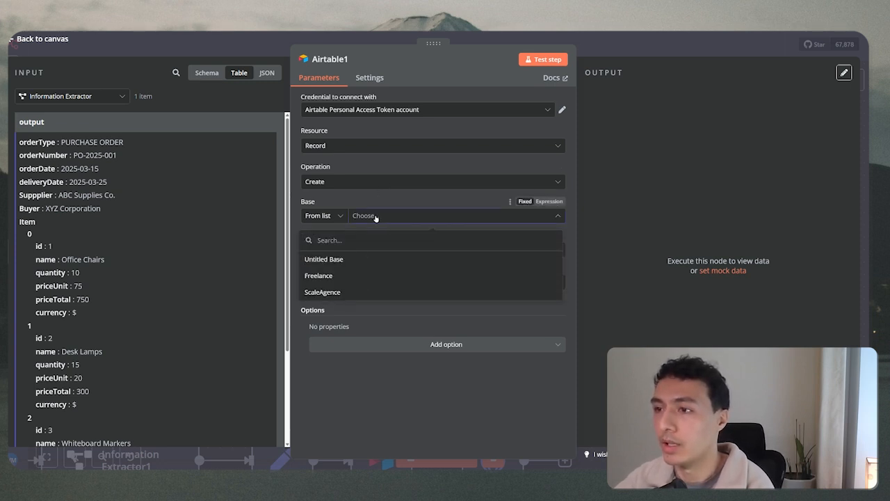
{"action": "left_click", "coordinate": [332, 276]}
{"action": "left_click", "coordinate": [392, 250]}
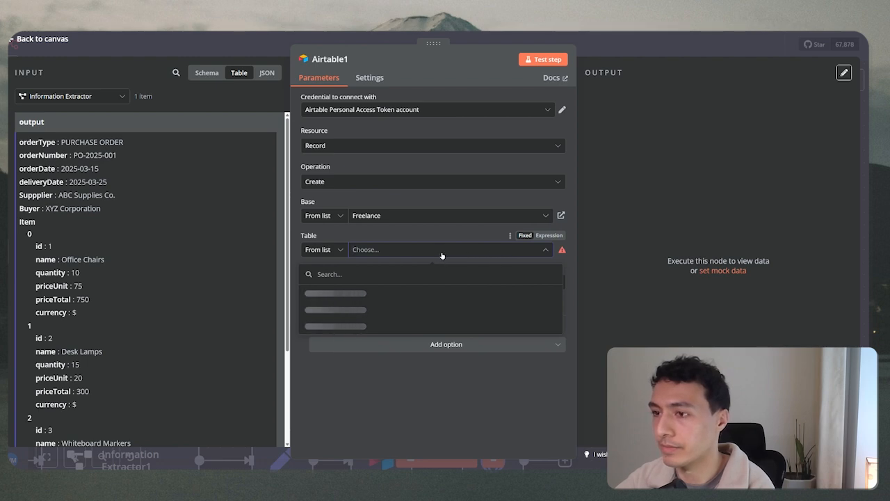
{"action": "left_click", "coordinate": [496, 404]}
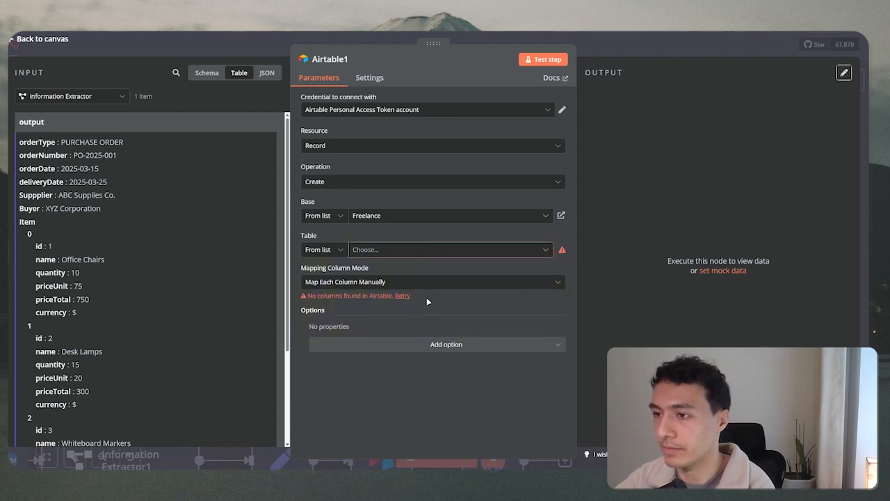
{"action": "left_click", "coordinate": [547, 250]}
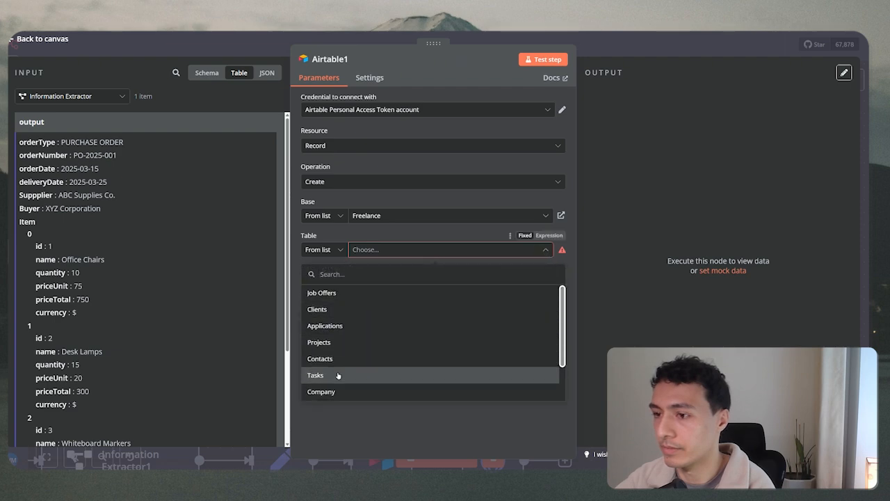
{"action": "scroll", "coordinate": [338, 376], "scroll_direction": "down", "scroll_amount": 2}
{"action": "left_click", "coordinate": [342, 393]}
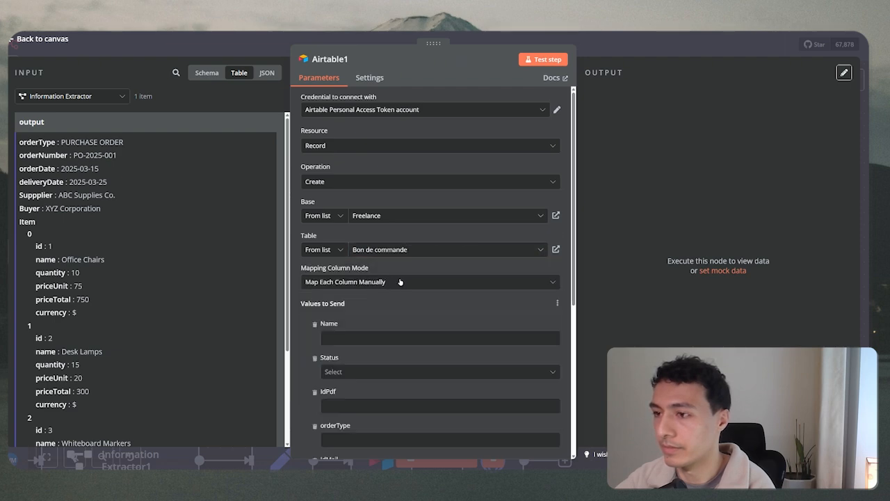
Set Status to 'new', map orderType, and drop the Name, idPdf and idMail columns.
{"action": "scroll", "coordinate": [417, 305], "scroll_direction": "down", "scroll_amount": 5}
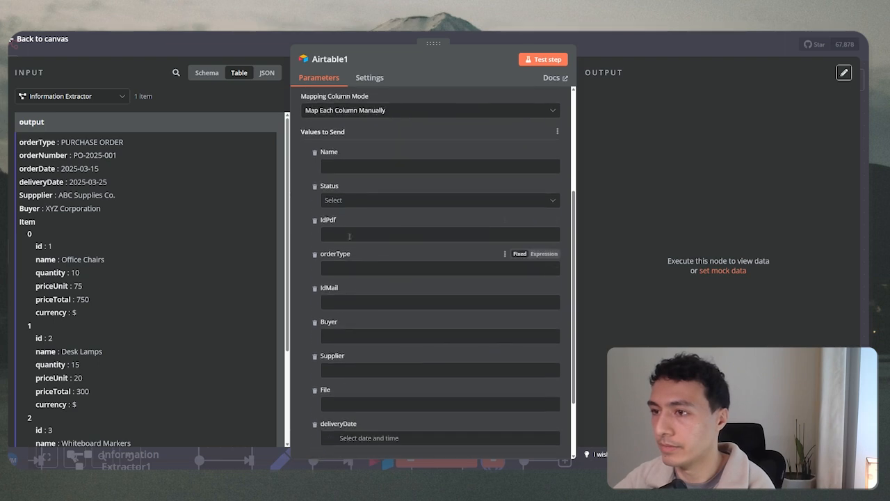
{"action": "left_click", "coordinate": [359, 202]}
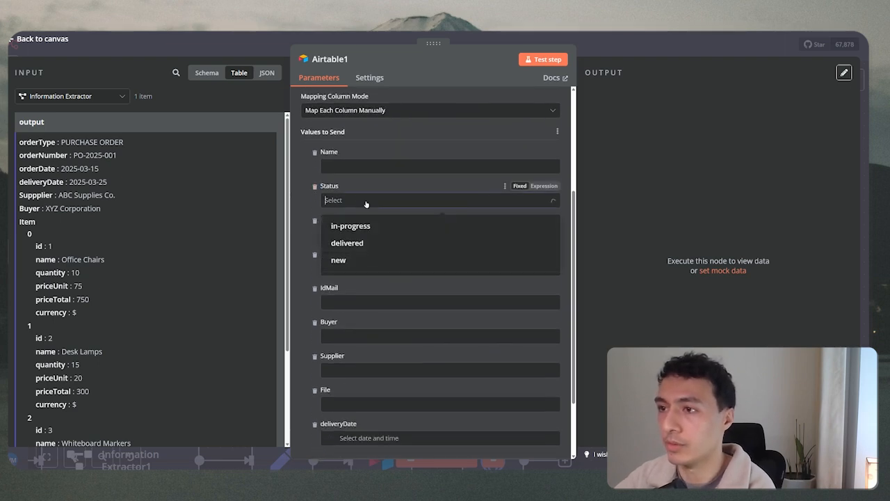
{"action": "left_click", "coordinate": [369, 262]}
{"action": "left_click", "coordinate": [368, 165]}
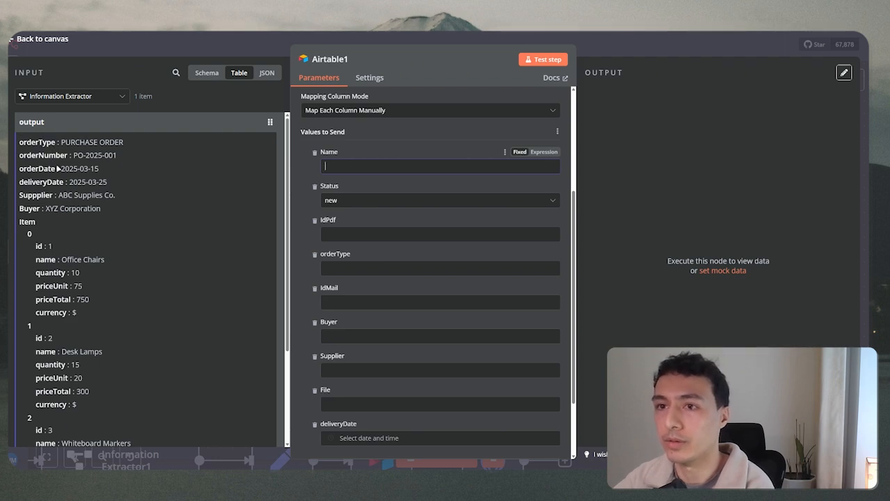
{"action": "left_click_drag", "start_coordinate": [38, 142], "coordinate": [389, 268]}
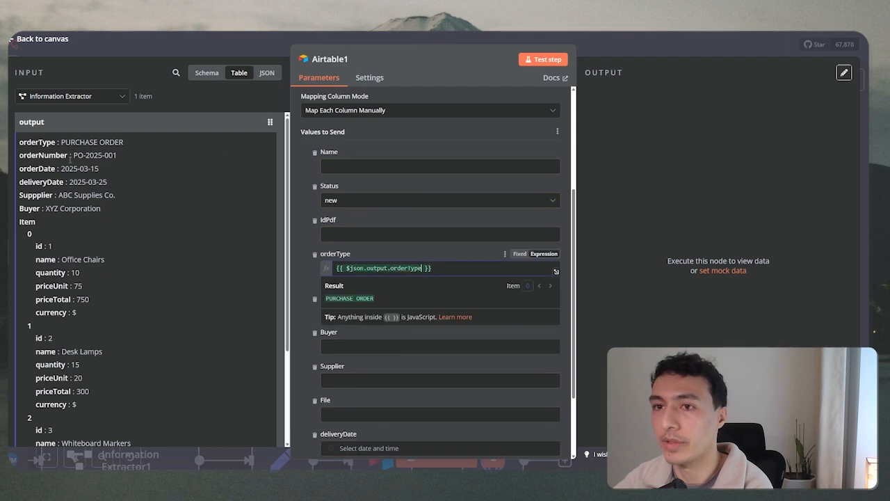
{"action": "left_click", "coordinate": [314, 153]}
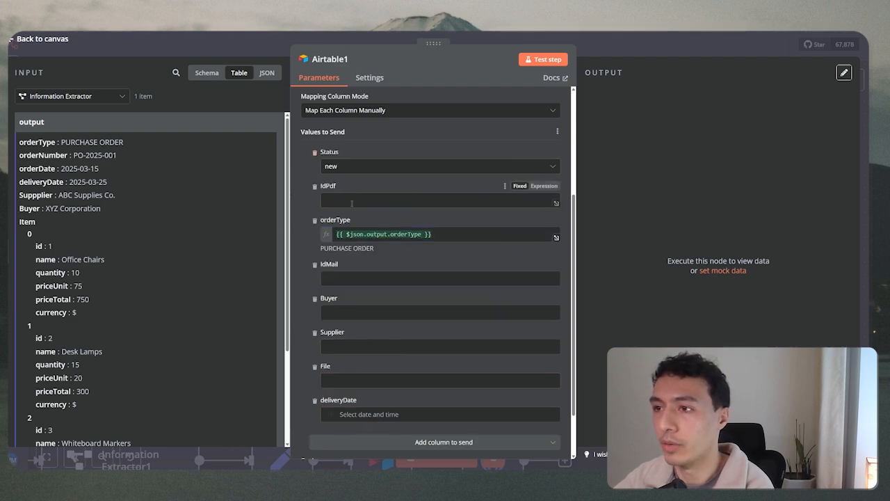
{"action": "left_click", "coordinate": [315, 188]}
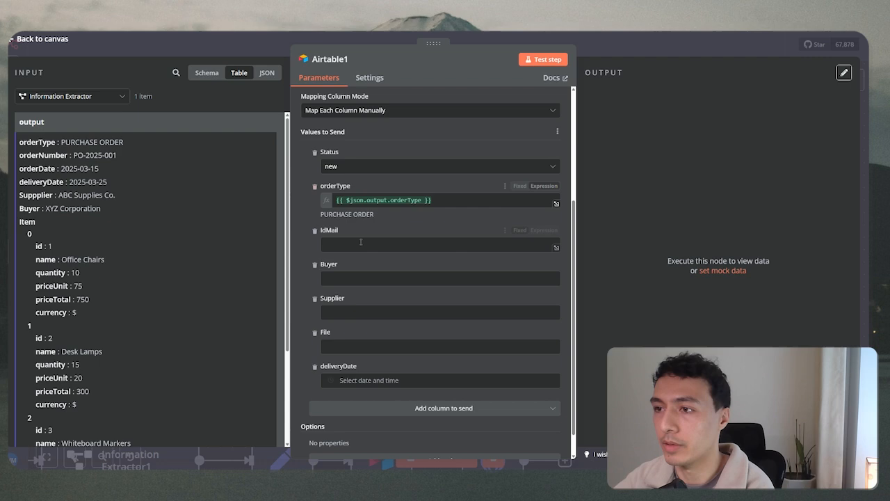
{"action": "left_click", "coordinate": [314, 231]}
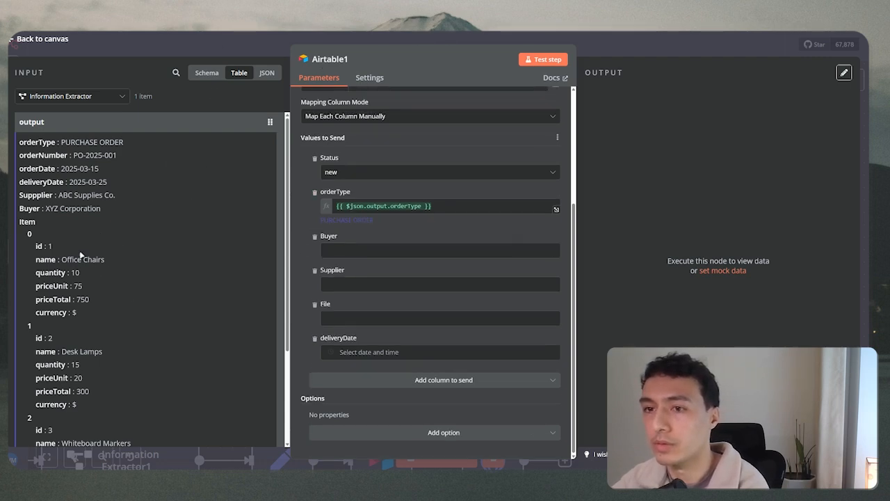
Map Buyer and Supplier, drop deliveryDate and File, and delete the old PO-2025-001 record.
{"action": "left_click_drag", "start_coordinate": [30, 208], "coordinate": [340, 252]}
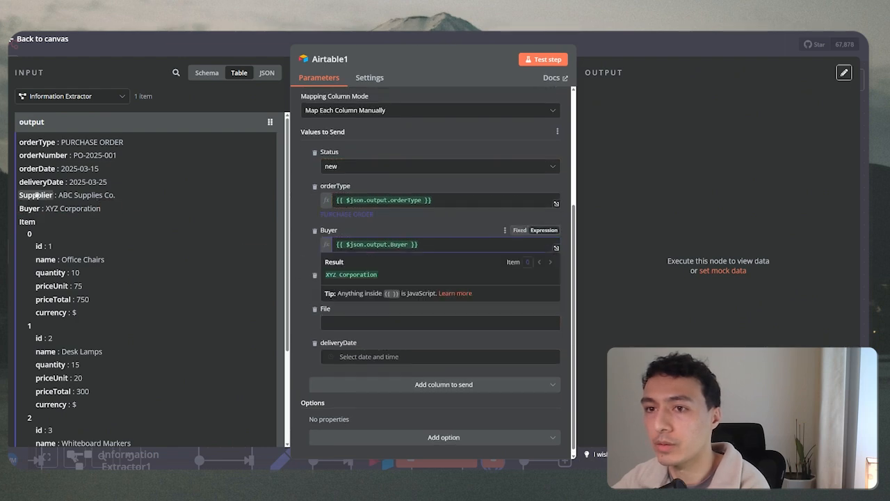
{"action": "left_click_drag", "start_coordinate": [36, 195], "coordinate": [343, 289]}
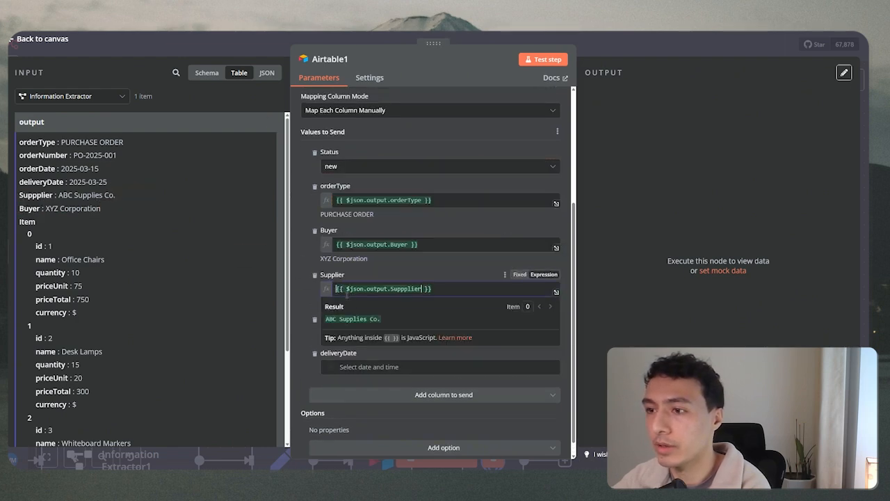
{"action": "scroll", "coordinate": [356, 365], "scroll_direction": "down", "scroll_amount": 1}
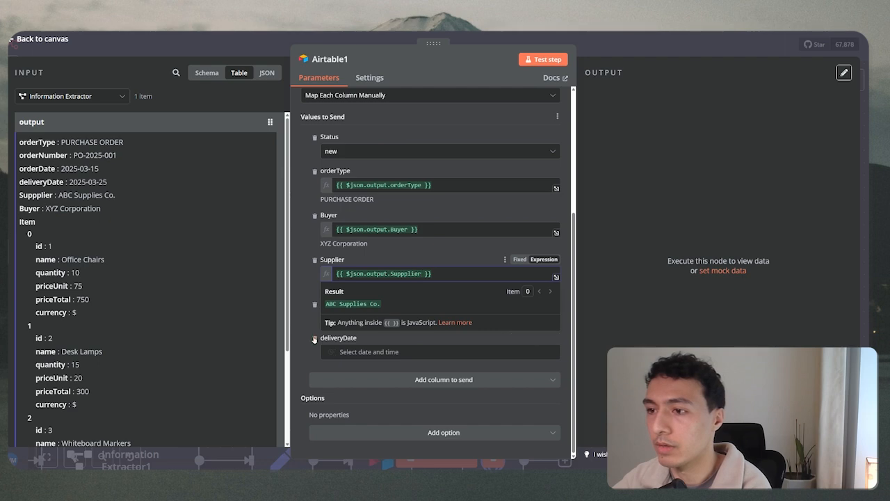
{"action": "left_click", "coordinate": [314, 339]}
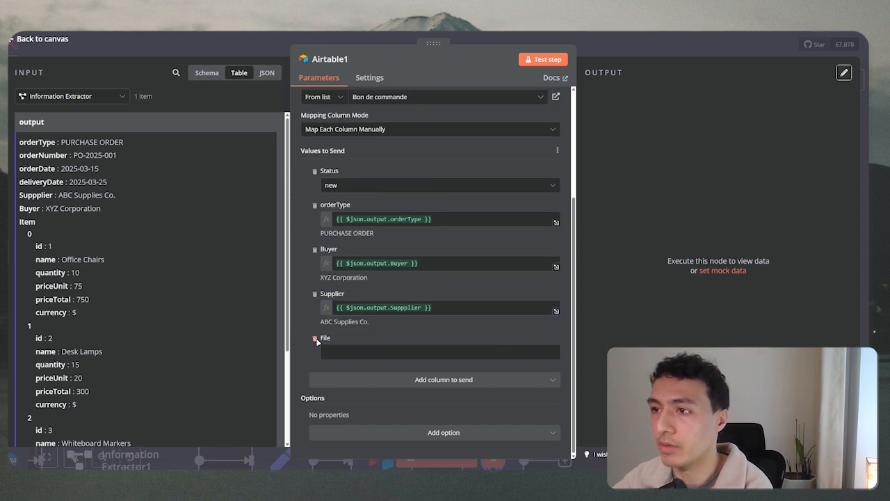
{"action": "left_click", "coordinate": [315, 339]}
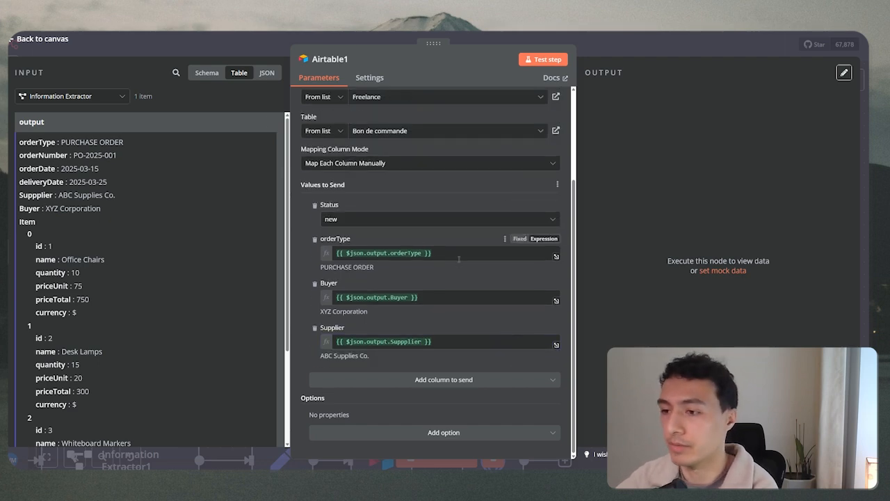
{"action": "scroll", "coordinate": [468, 324], "scroll_direction": "up", "scroll_amount": 3}
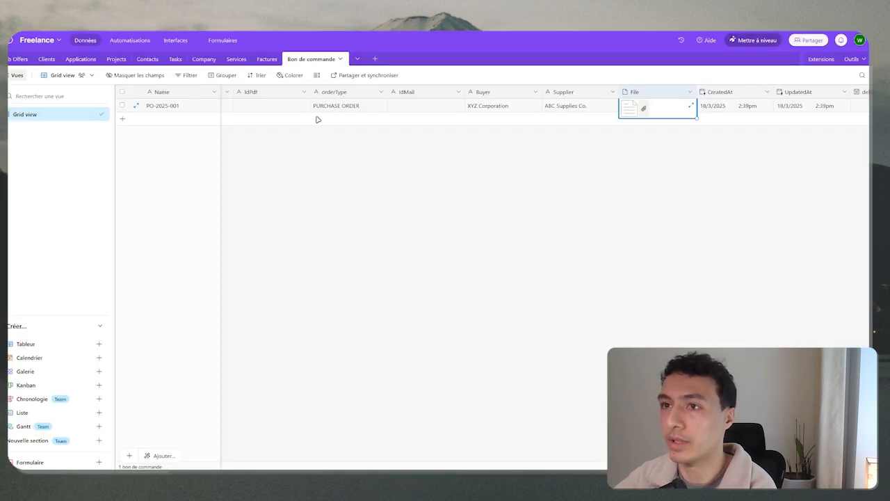
{"action": "left_click", "coordinate": [329, 151]}
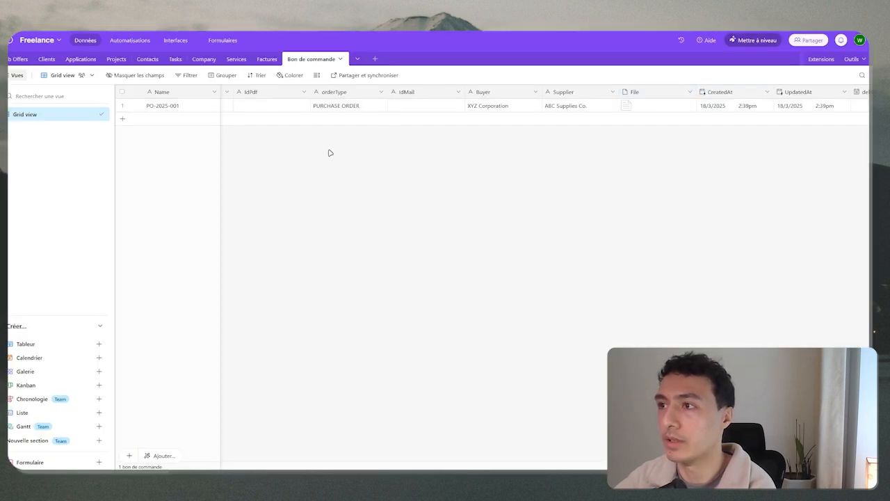
{"action": "right_click", "coordinate": [126, 108]}
{"action": "left_click", "coordinate": [191, 257]}
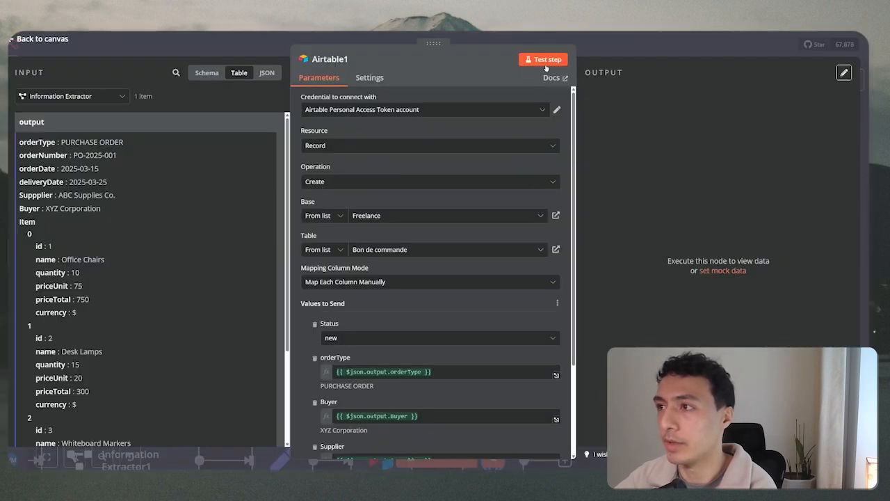
Test-run Airtable1 to create a PURCHASE ORDER record with Status new, then view the Airtable table.
{"action": "scroll", "coordinate": [533, 89], "scroll_direction": "down", "scroll_amount": 3}
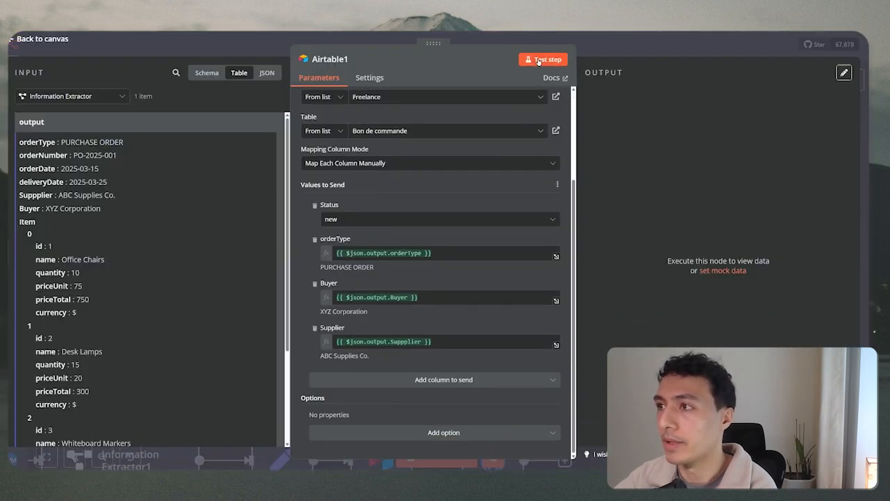
{"action": "left_click", "coordinate": [540, 60]}
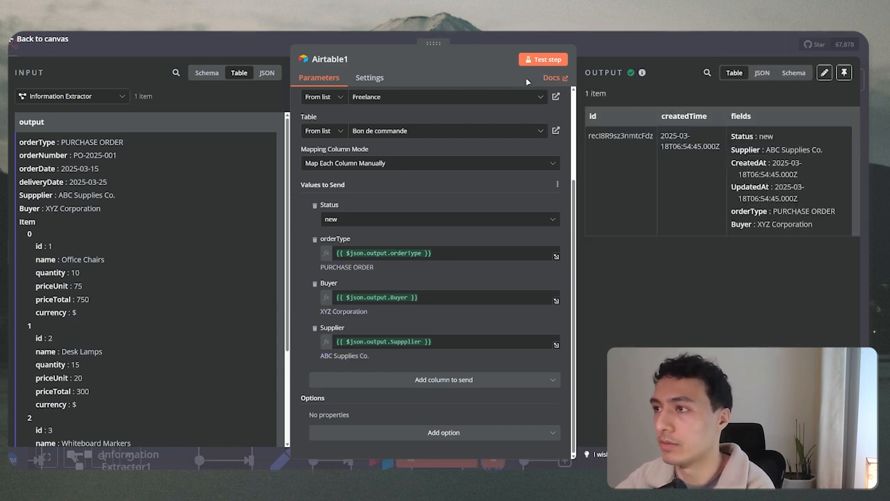
{"action": "left_click", "coordinate": [348, 32]}
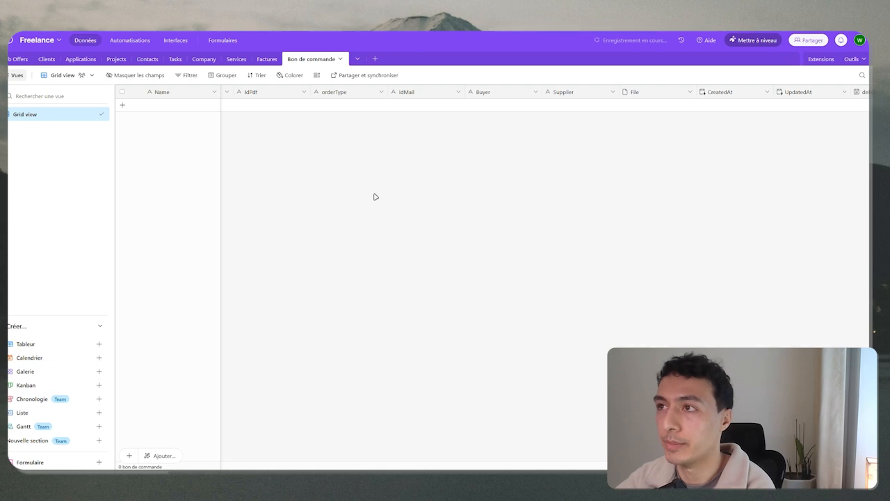
Reload the Bon de commande table and scroll right to inspect the new record's fields.
{"action": "key", "text": "ctrl+r"}
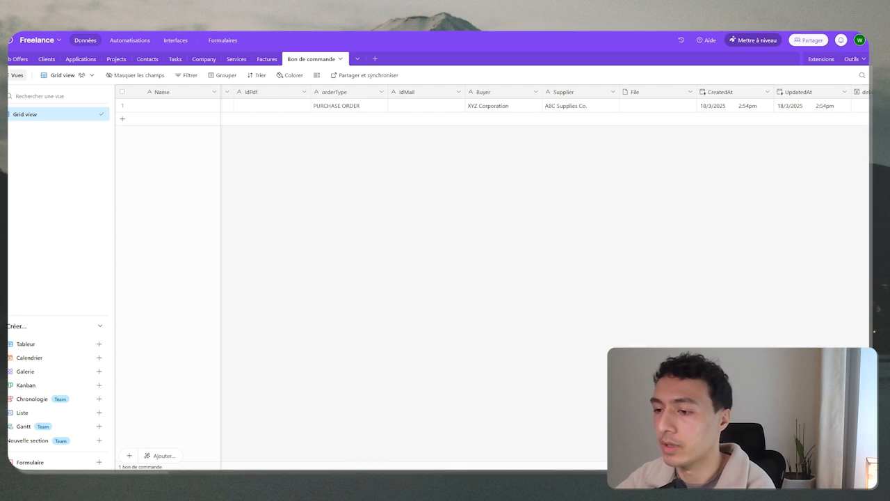
{"action": "scroll", "coordinate": [251, 421], "scroll_direction": "right", "scroll_amount": 3}
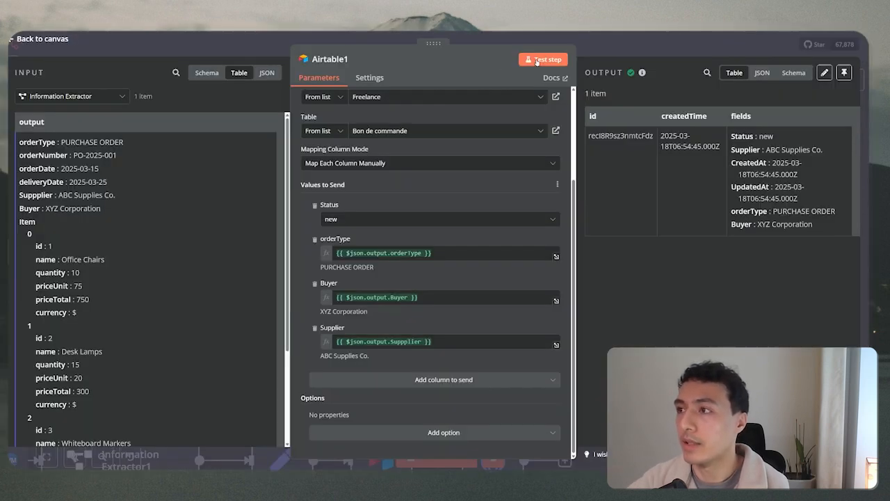
Add an HTTP Request node after Airtable1 by searching 'http'.
{"action": "left_click", "coordinate": [595, 47]}
{"action": "left_click_drag", "start_coordinate": [588, 274], "coordinate": [417, 258]}
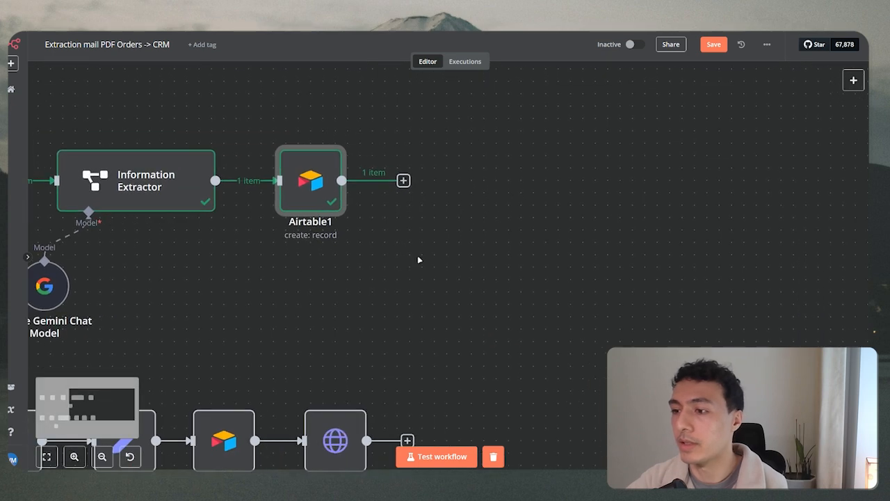
{"action": "scroll", "coordinate": [410, 304], "scroll_direction": "down", "scroll_amount": 2}
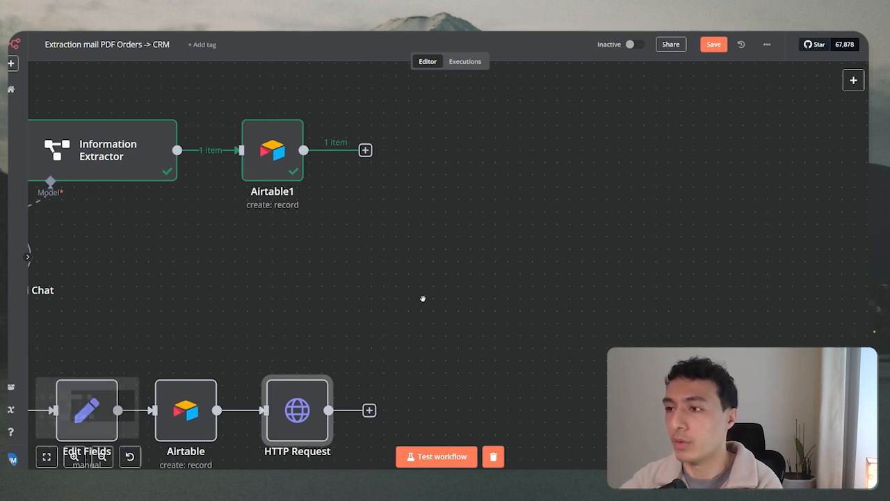
{"action": "left_click", "coordinate": [364, 150]}
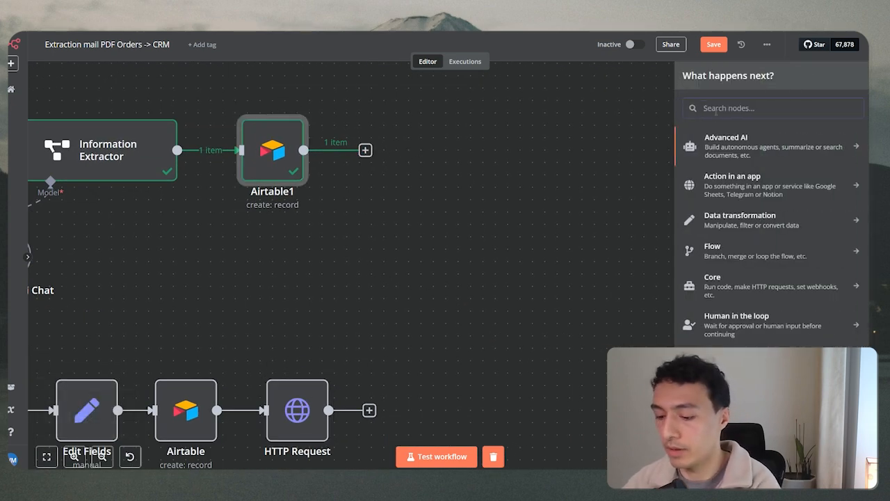
{"action": "type", "text": "http"}
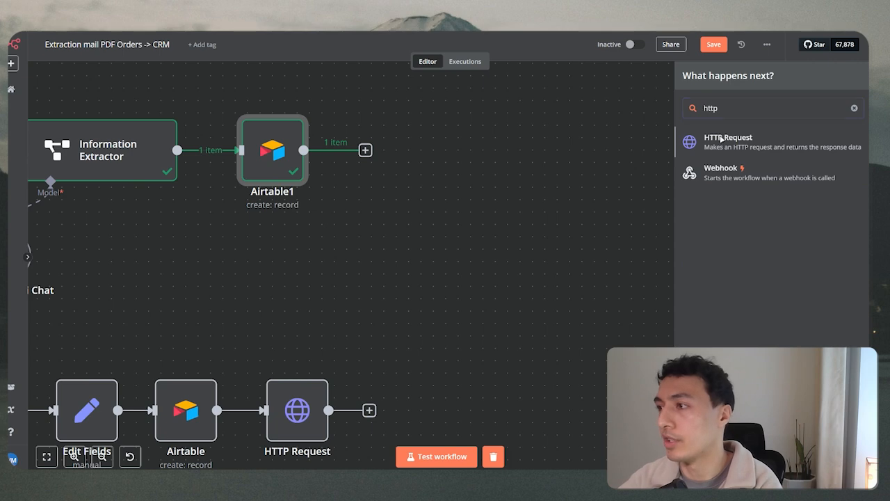
{"action": "left_click", "coordinate": [721, 138]}
Close the new node and reopen Airtable1's settings.
{"action": "key", "text": "Escape"}
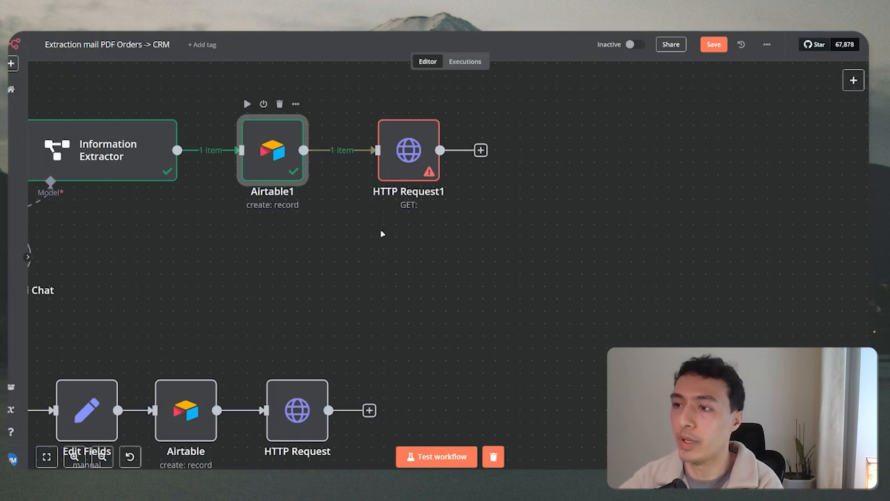
{"action": "double_click", "coordinate": [272, 150]}
{"action": "scroll", "coordinate": [431, 278], "scroll_direction": "down", "scroll_amount": 5}
Add the File column to Airtable1's values to send.
{"action": "left_click", "coordinate": [390, 376]}
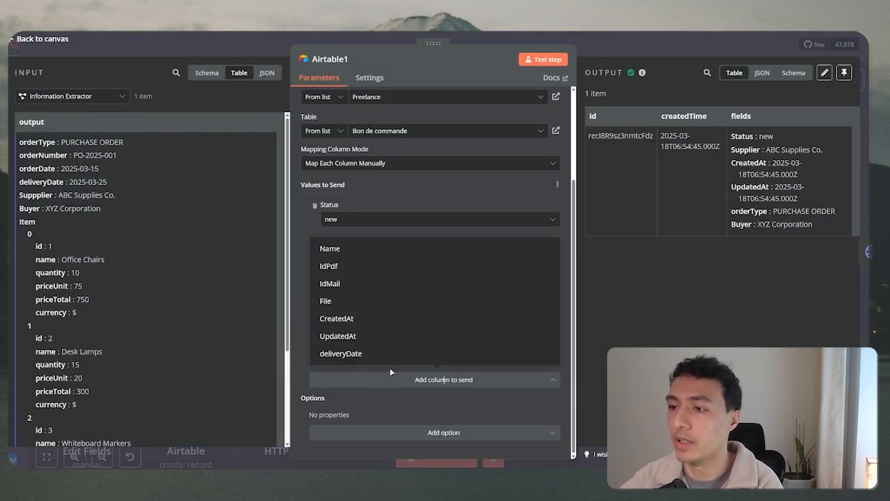
{"action": "left_click", "coordinate": [356, 300]}
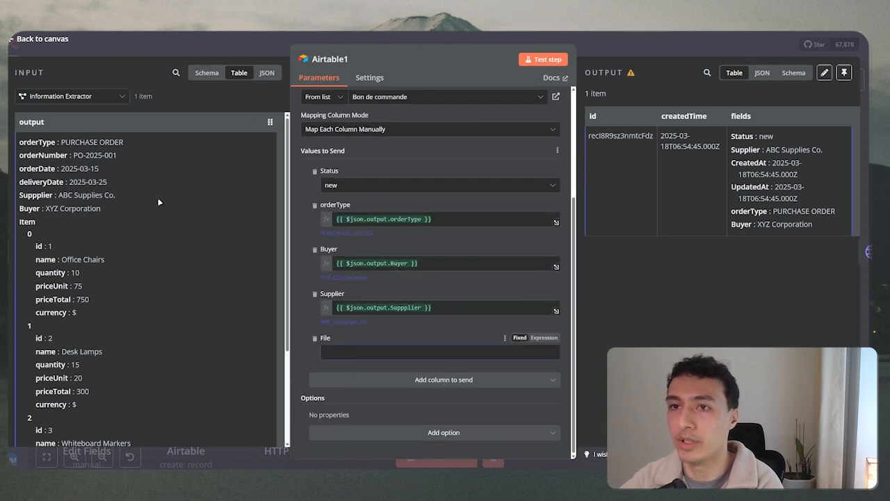
{"action": "scroll", "coordinate": [114, 168], "scroll_direction": "down", "scroll_amount": 2}
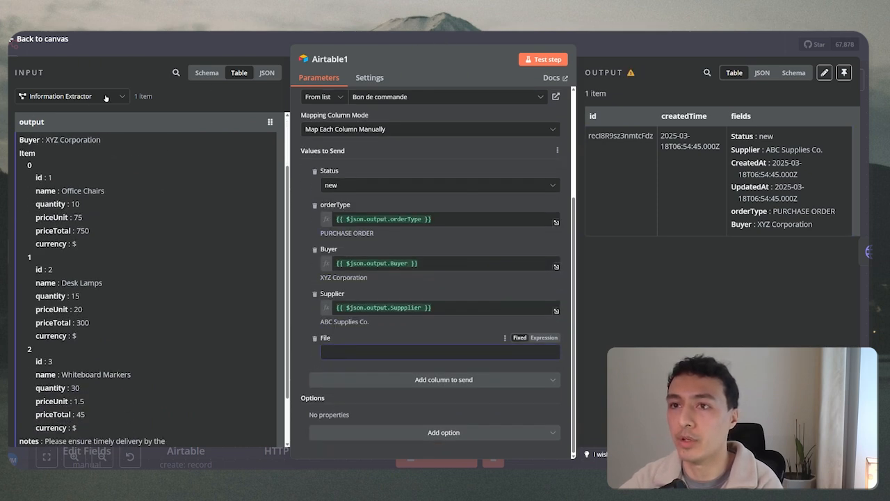
Show input data as schema, collapse the earlier nodes' data, and delete the File column.
{"action": "left_click", "coordinate": [70, 96]}
{"action": "left_click", "coordinate": [207, 72]}
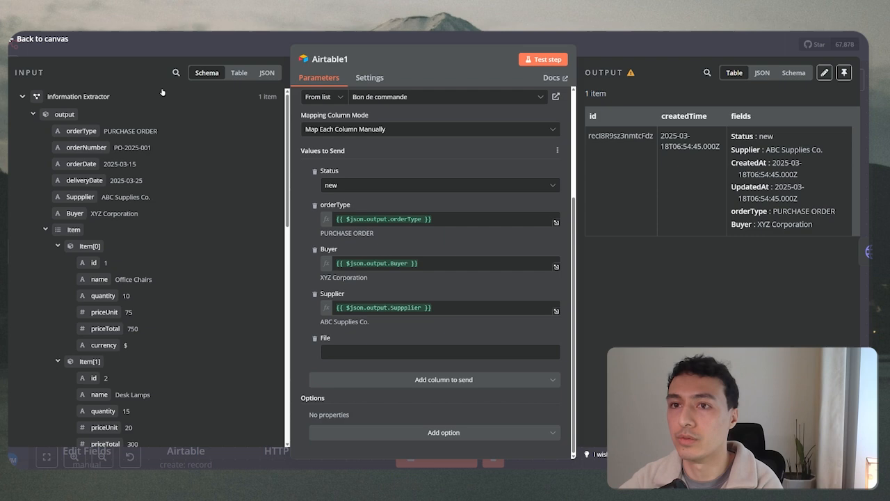
{"action": "left_click", "coordinate": [22, 96]}
{"action": "left_click", "coordinate": [23, 116]}
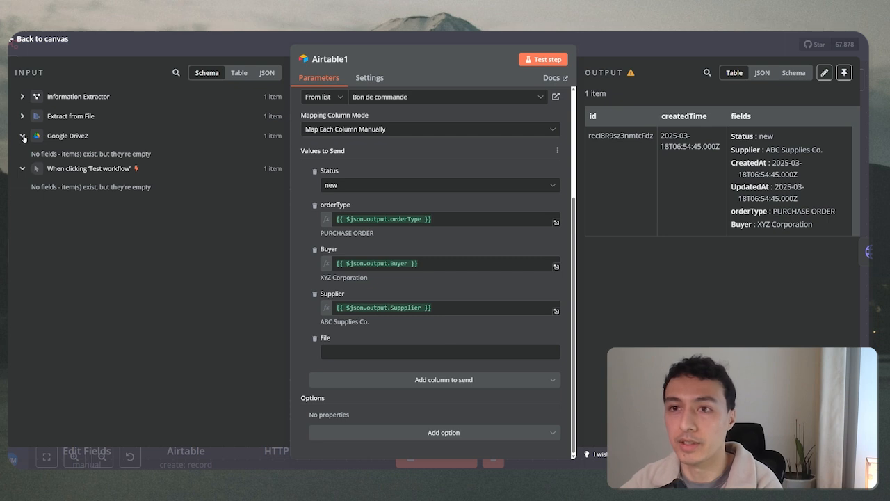
{"action": "left_click", "coordinate": [23, 135]}
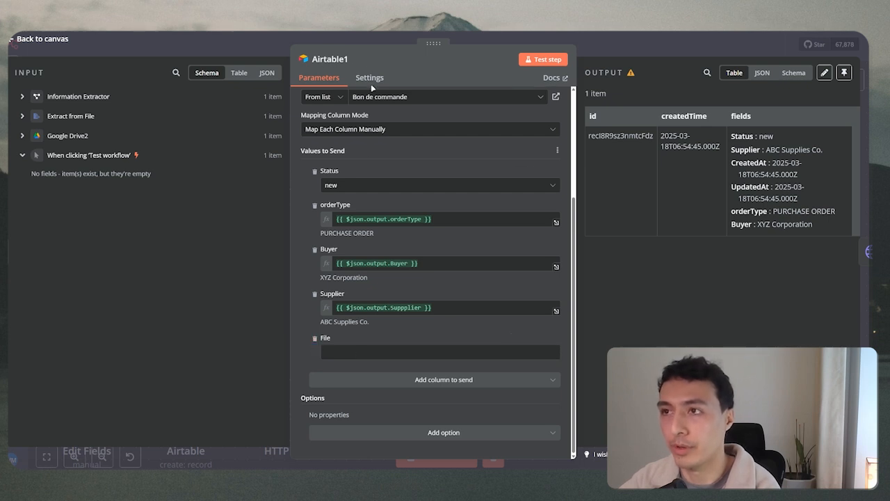
{"action": "left_click", "coordinate": [314, 338]}
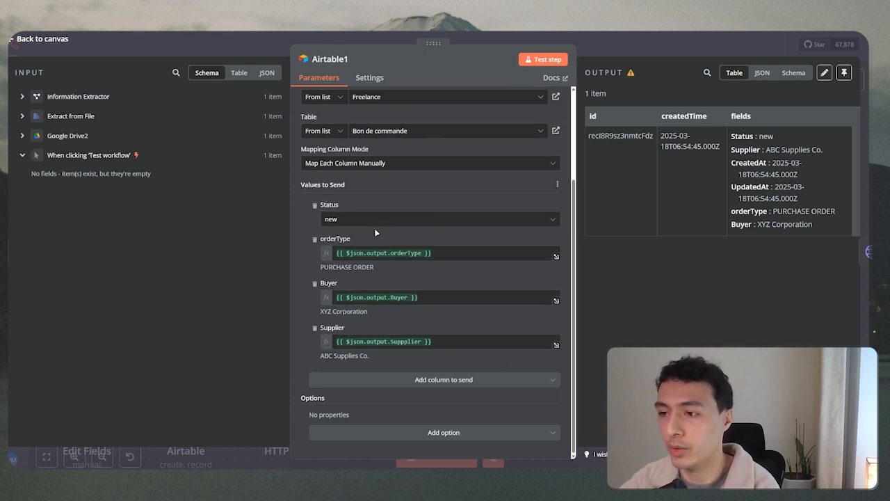
Open HTTP Request1's settings and its Method list.
{"action": "left_click", "coordinate": [508, 37]}
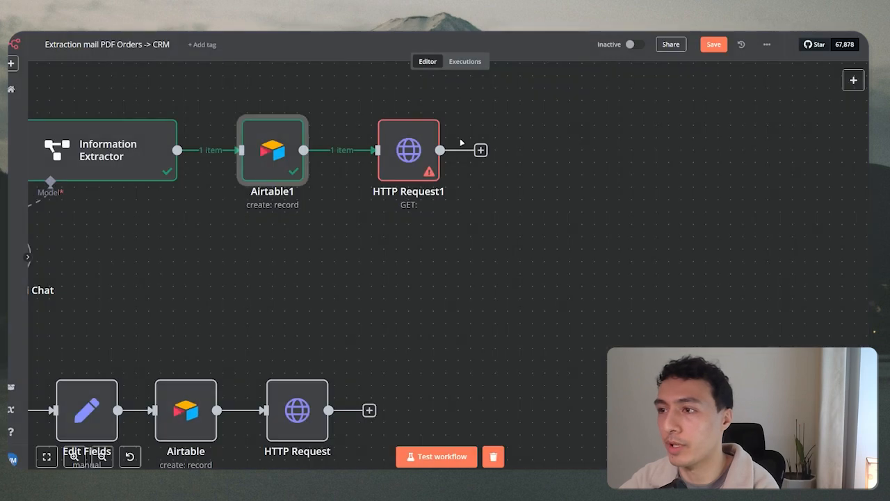
{"action": "double_click", "coordinate": [414, 143]}
{"action": "left_click", "coordinate": [358, 132]}
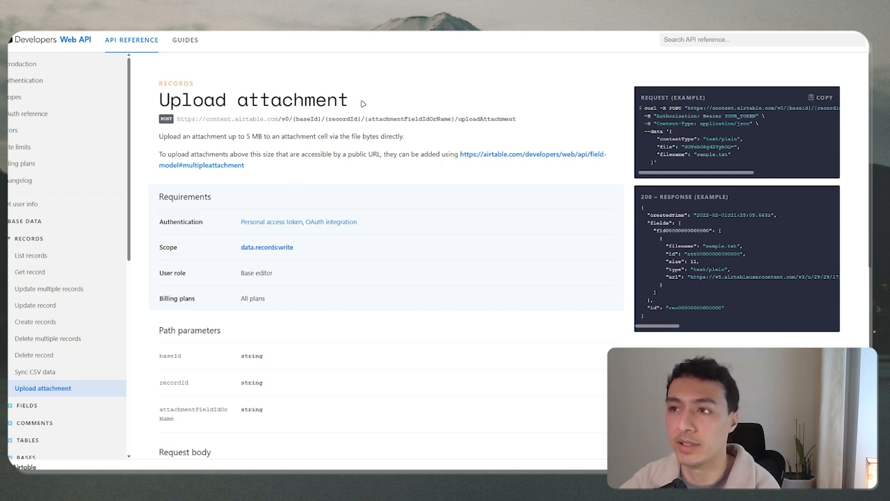
Read the Upload attachment page in the Airtable API docs, then return to n8n.
{"action": "left_click_drag", "start_coordinate": [366, 102], "coordinate": [159, 102]}
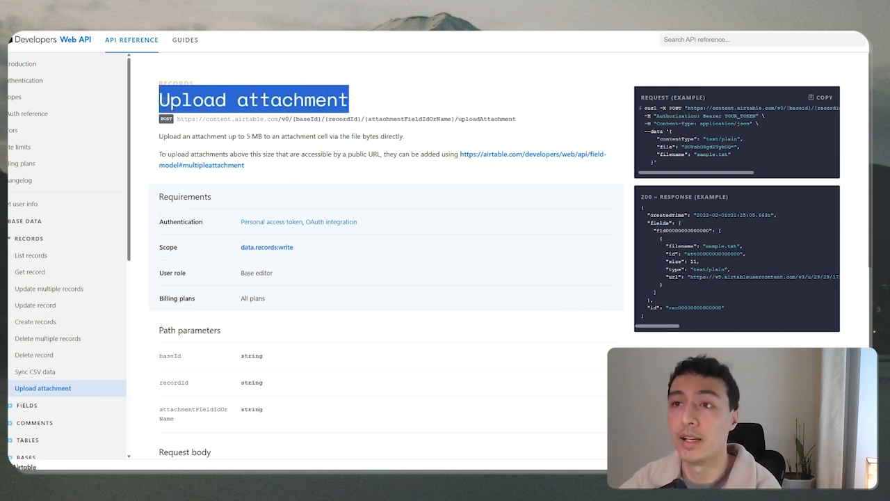
{"action": "left_click", "coordinate": [412, 91]}
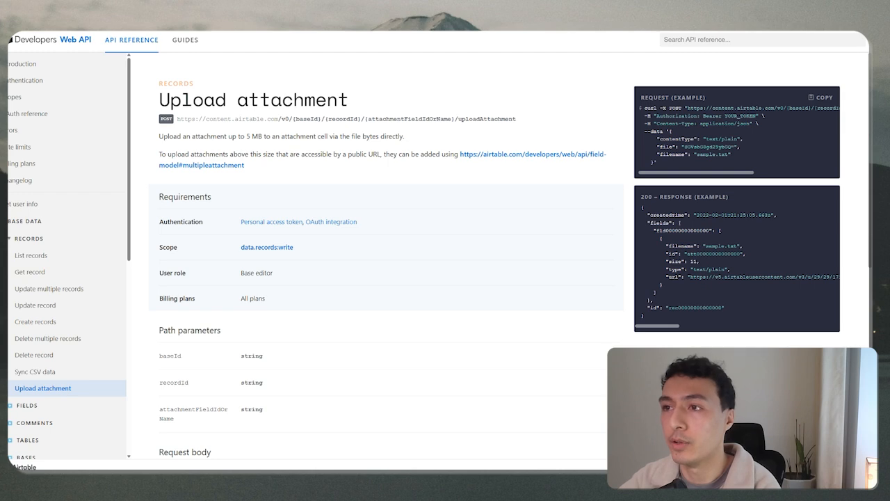
{"action": "left_click", "coordinate": [285, 32]}
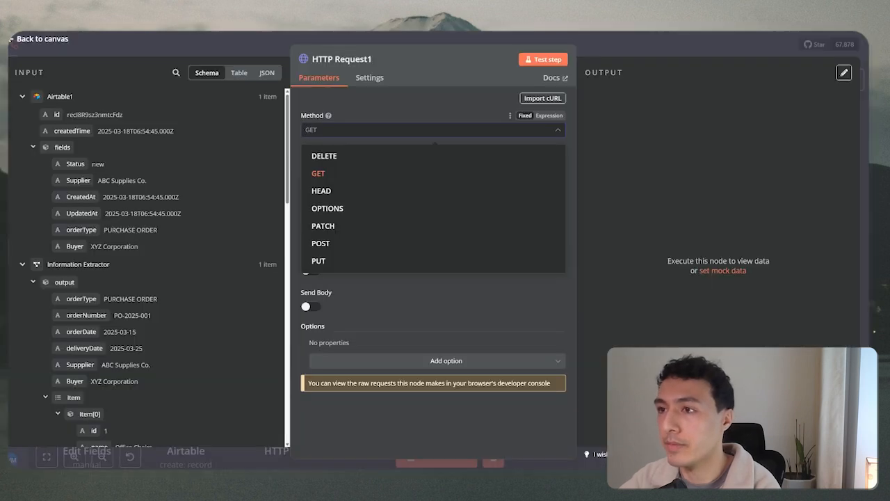
Set HTTP Request1's method to POST and copy the older HTTP Request node's URL.
{"action": "left_click", "coordinate": [346, 244]}
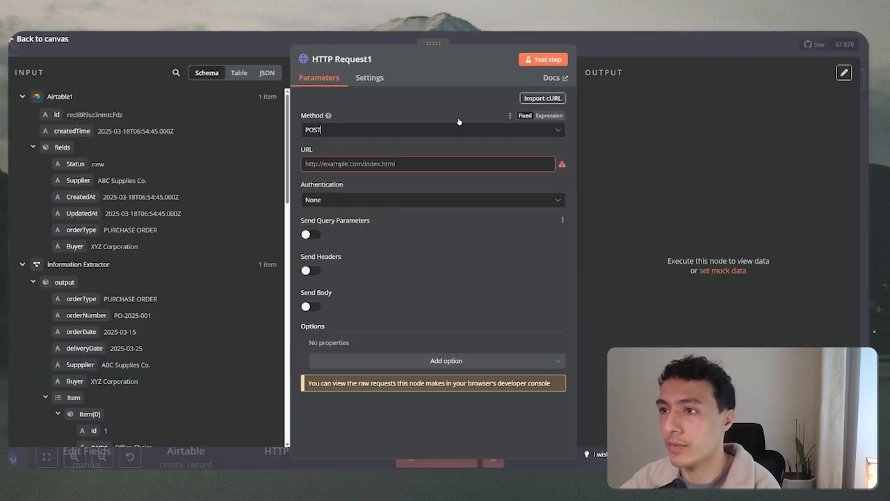
{"action": "left_click", "coordinate": [576, 38]}
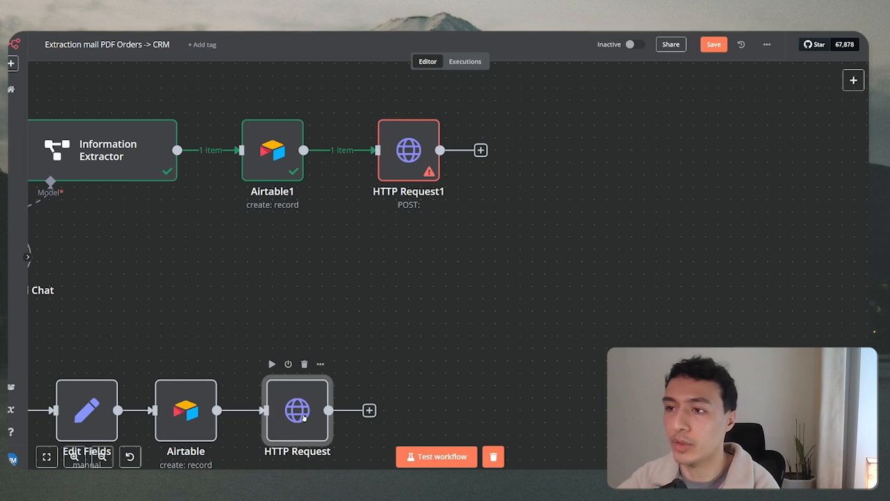
{"action": "double_click", "coordinate": [303, 416]}
{"action": "left_click", "coordinate": [473, 172]}
{"action": "key", "text": "ctrl+a"}
{"action": "key", "text": "ctrl+c"}
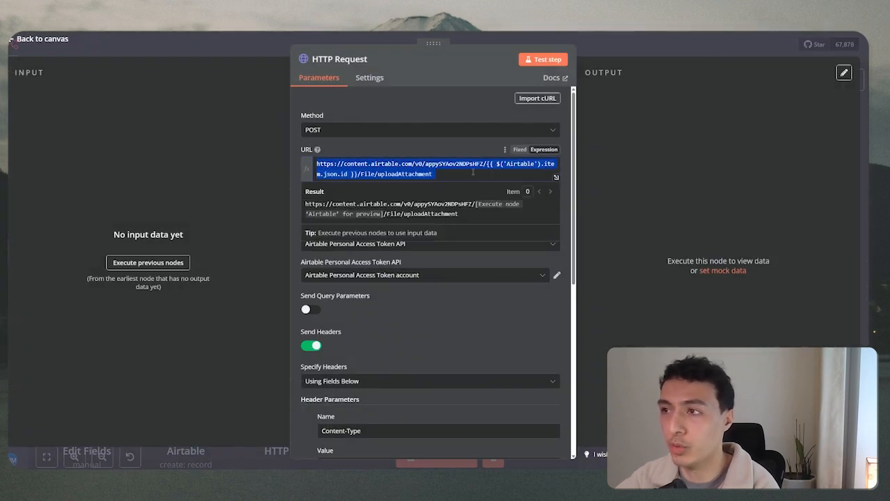
{"action": "key", "text": "Escape"}
Paste the Airtable upload URL into HTTP Request1's URL field.
{"action": "double_click", "coordinate": [411, 165]}
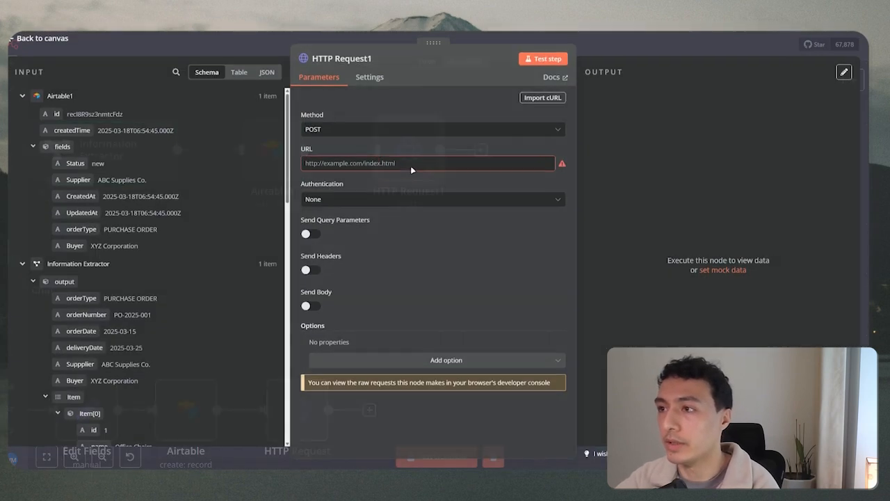
{"action": "left_click", "coordinate": [411, 168]}
{"action": "key", "text": "ctrl+v"}
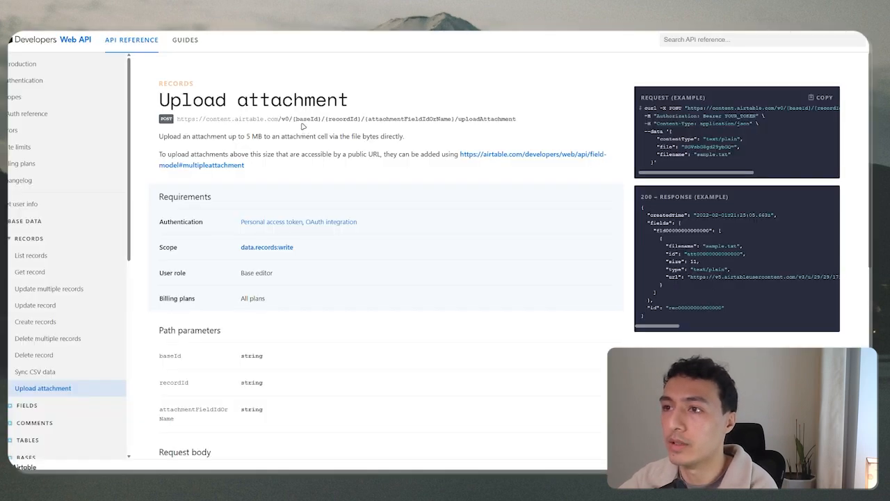
Highlight the baseId, attachment field and uploadAttachment parts of the docs' upload URL.
{"action": "left_click_drag", "start_coordinate": [293, 119], "coordinate": [359, 119]}
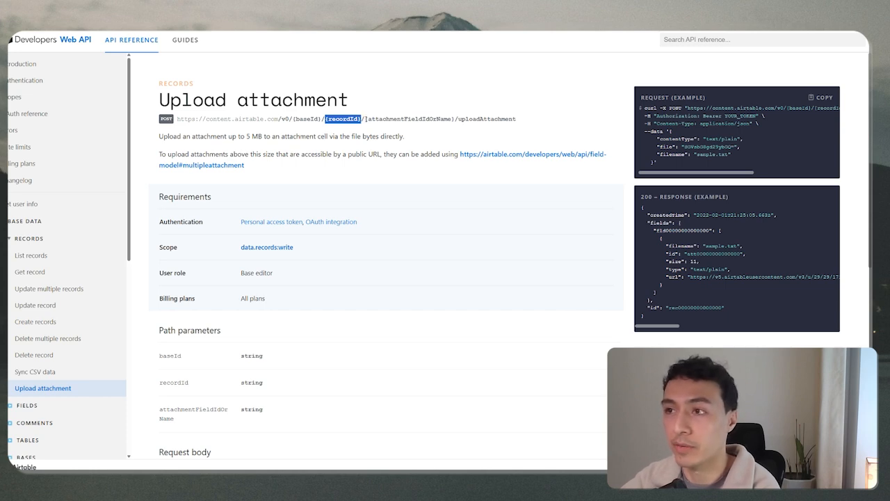
{"action": "left_click_drag", "start_coordinate": [364, 119], "coordinate": [455, 118]}
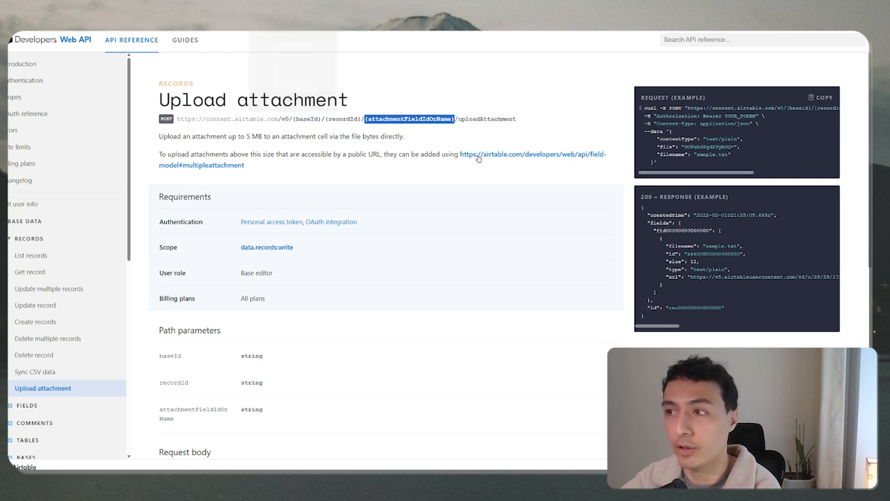
{"action": "left_click_drag", "start_coordinate": [457, 119], "coordinate": [518, 119]}
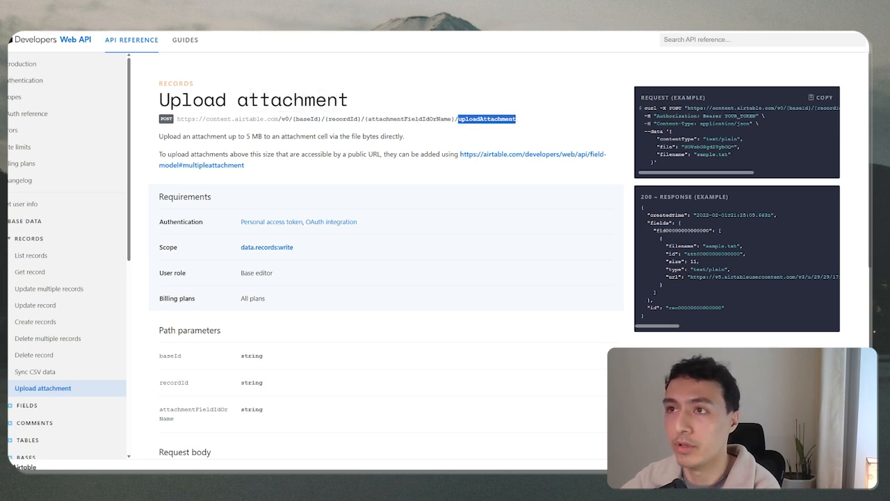
{"action": "key", "text": "alt+Tab"}
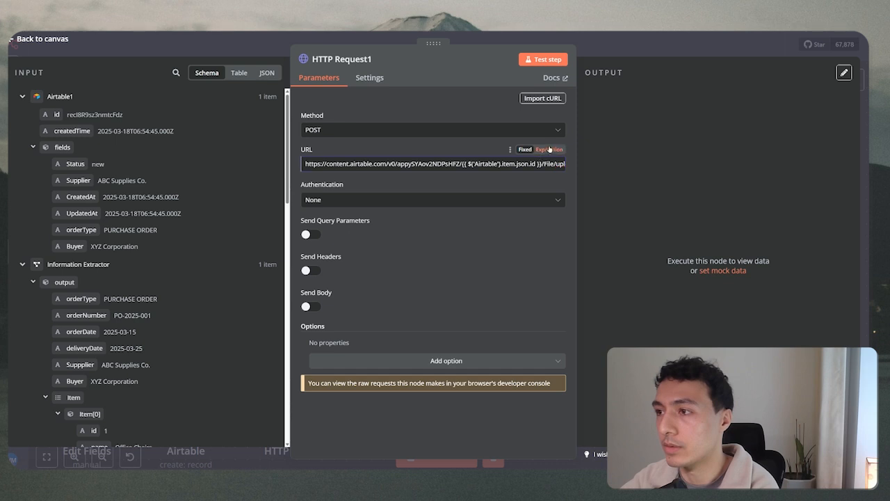
Replace the URL's old record-id expression with Airtable1's id field, then reopen Airtable1.
{"action": "left_click", "coordinate": [549, 150]}
{"action": "left_click_drag", "start_coordinate": [486, 164], "coordinate": [344, 175]}
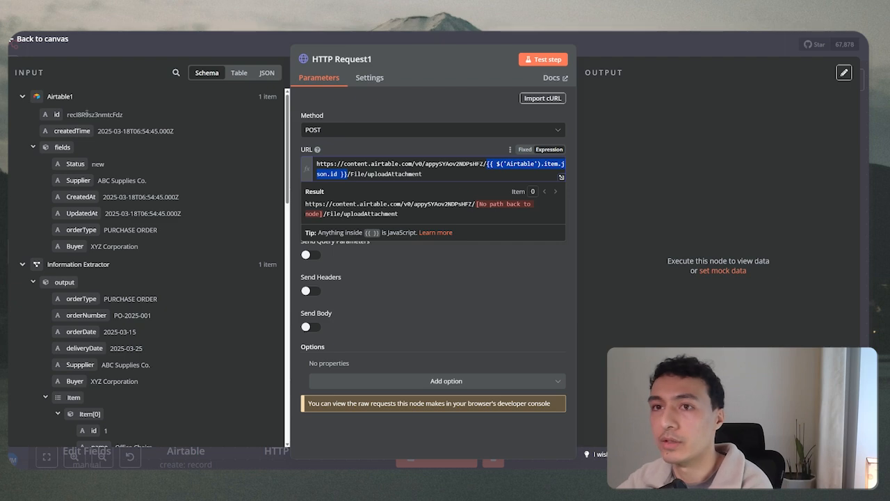
{"action": "key", "text": "BackSpace"}
{"action": "left_click_drag", "start_coordinate": [57, 114], "coordinate": [487, 165]}
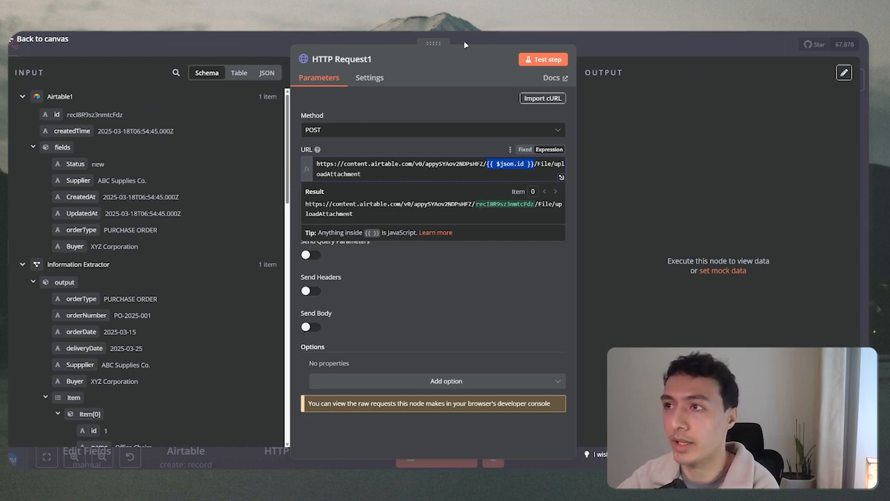
{"action": "key", "text": "Escape"}
{"action": "double_click", "coordinate": [272, 149]}
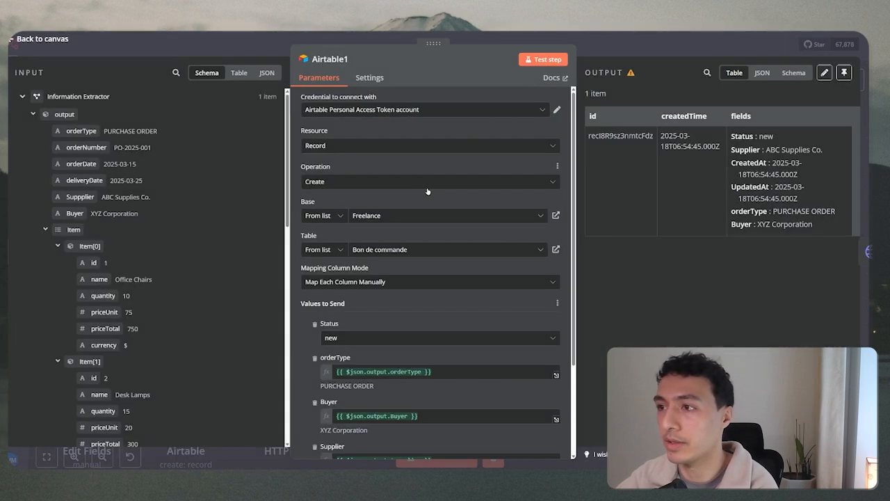
Select the created record's id and find it in the Bon de commande grid.
{"action": "left_click_drag", "start_coordinate": [588, 135], "coordinate": [654, 135]}
{"action": "left_click", "coordinate": [612, 44]}
{"action": "key", "text": "alt+Tab"}
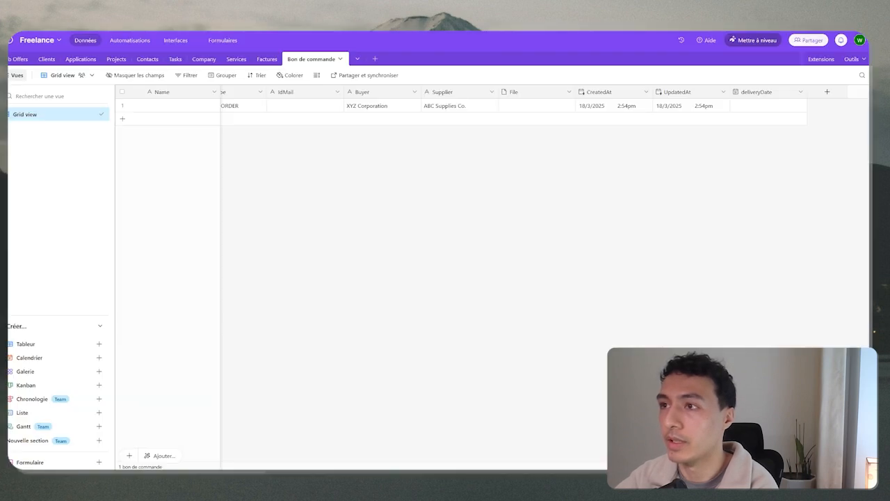
{"action": "scroll", "coordinate": [245, 153], "scroll_direction": "left", "scroll_amount": 3}
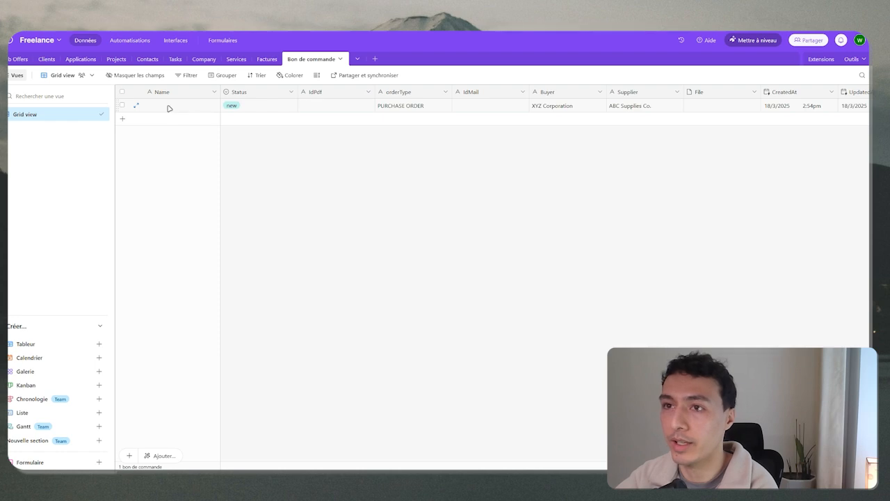
{"action": "key", "text": "ctrl+Tab"}
{"action": "key", "text": "ctrl+Tab"}
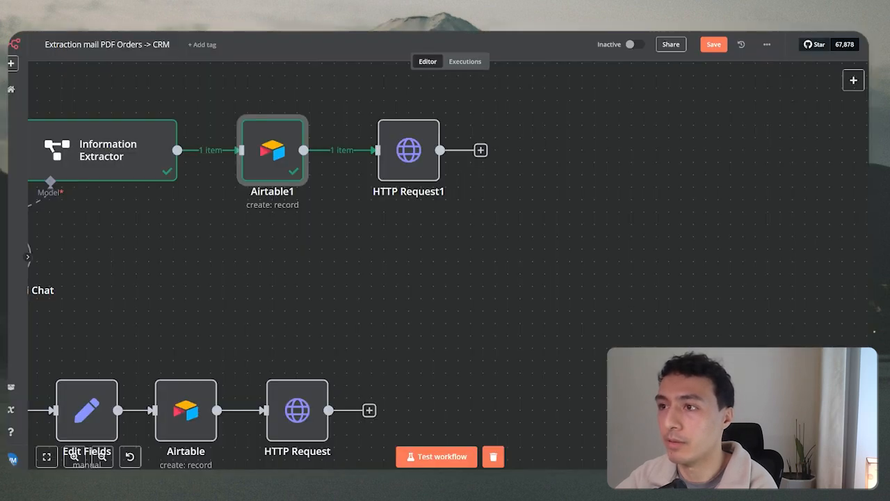
Set HTTP Request1's authentication to the predefined Airtable Personal Access Token API credential type.
{"action": "left_click", "coordinate": [409, 153]}
{"action": "double_click", "coordinate": [408, 153]}
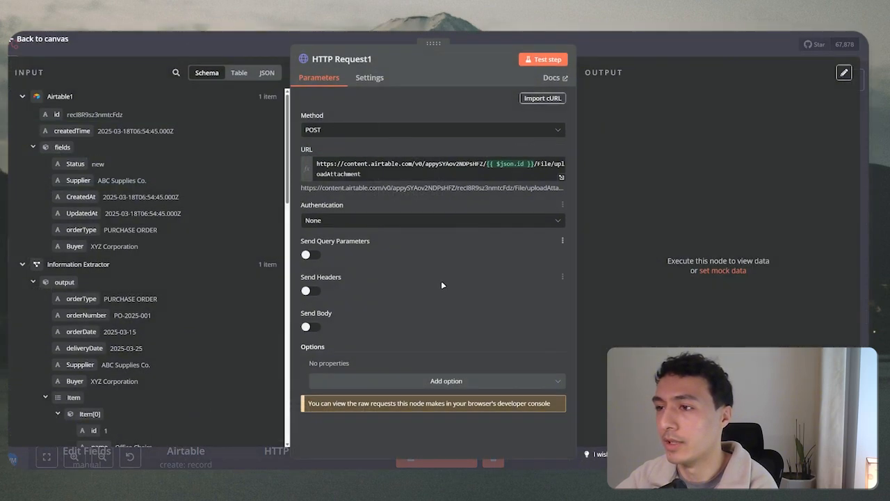
{"action": "left_click", "coordinate": [403, 221]}
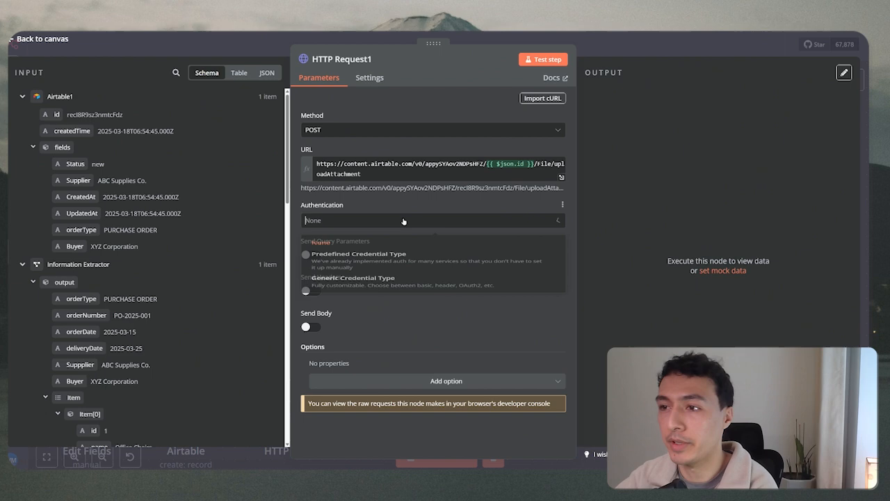
{"action": "left_click", "coordinate": [369, 266]}
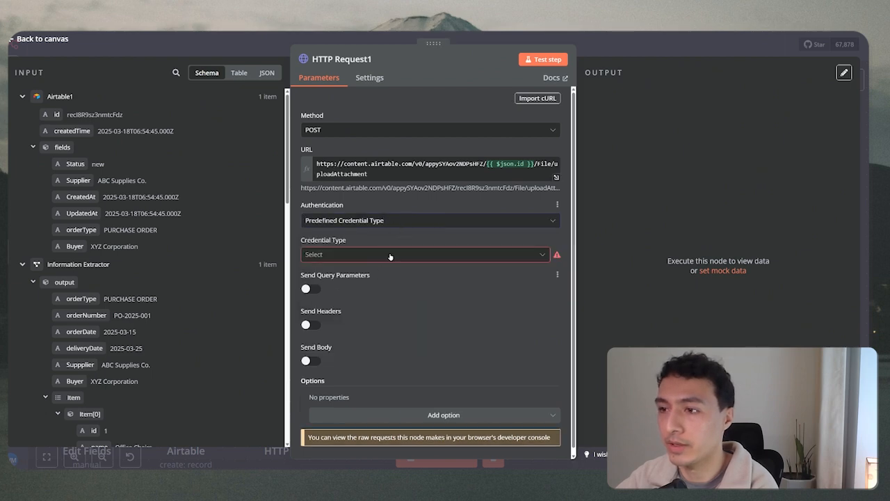
{"action": "left_click", "coordinate": [390, 254]}
{"action": "scroll", "coordinate": [394, 294], "scroll_direction": "down", "scroll_amount": 3}
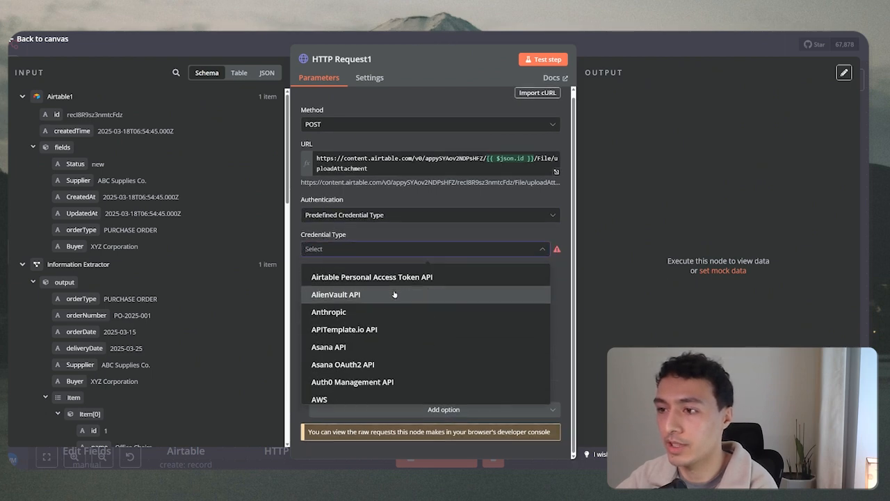
{"action": "type", "text": "air"}
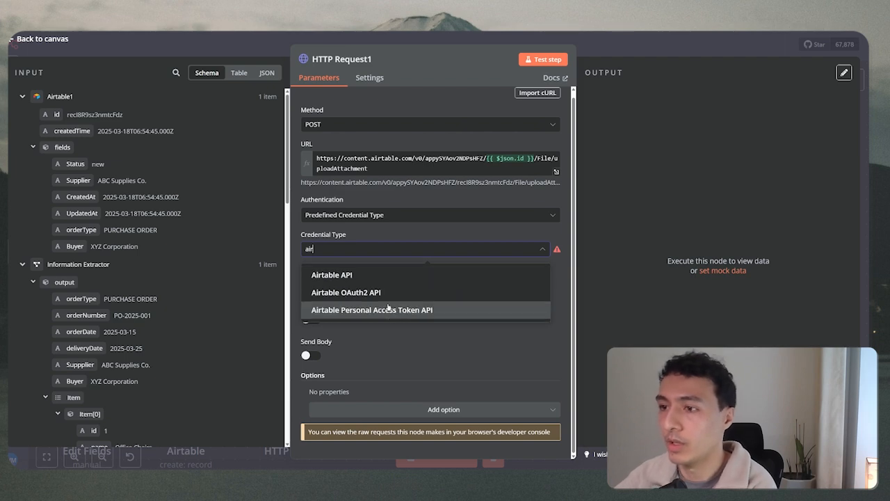
{"action": "left_click", "coordinate": [390, 310]}
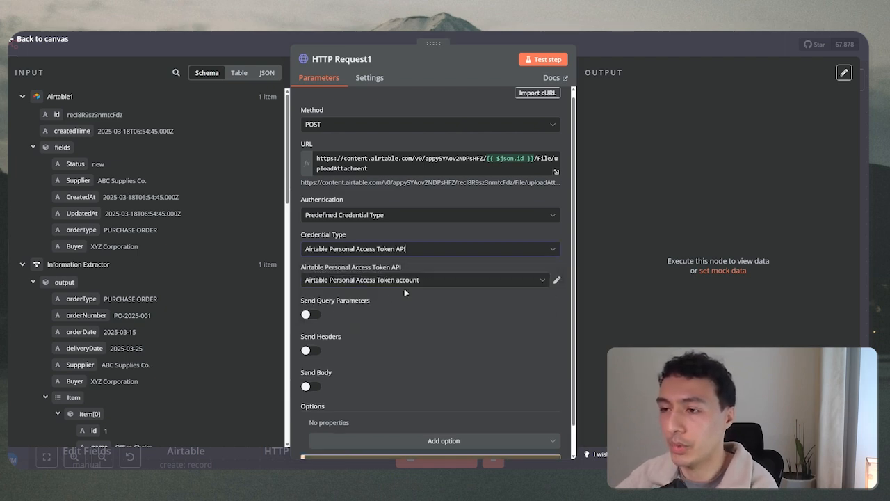
{"action": "scroll", "coordinate": [407, 293], "scroll_direction": "down", "scroll_amount": 1}
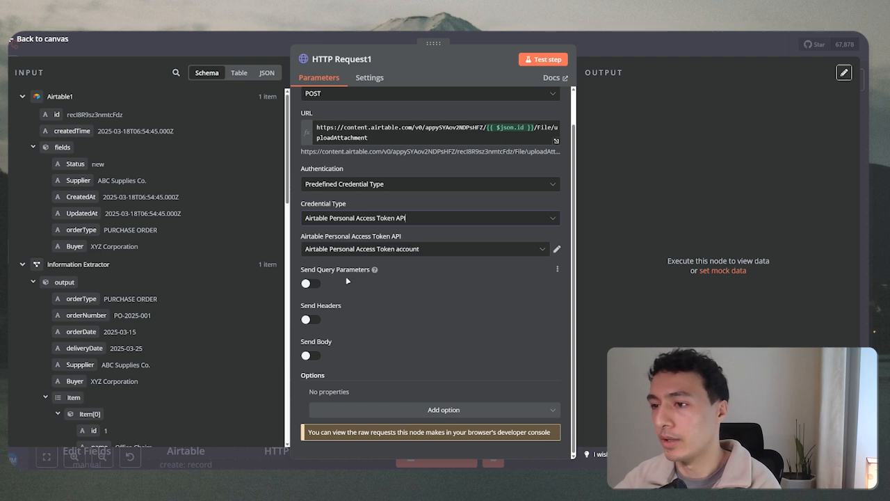
Turn on Send Headers and Send Body in HTTP Request1, both specified Using JSON.
{"action": "left_click", "coordinate": [310, 319]}
{"action": "scroll", "coordinate": [363, 316], "scroll_direction": "down", "scroll_amount": 2}
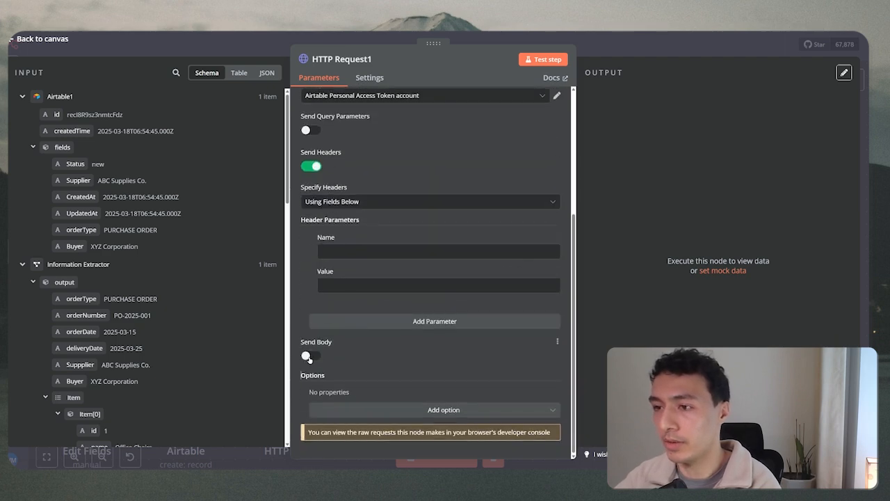
{"action": "left_click", "coordinate": [308, 357]}
{"action": "left_click", "coordinate": [384, 206]}
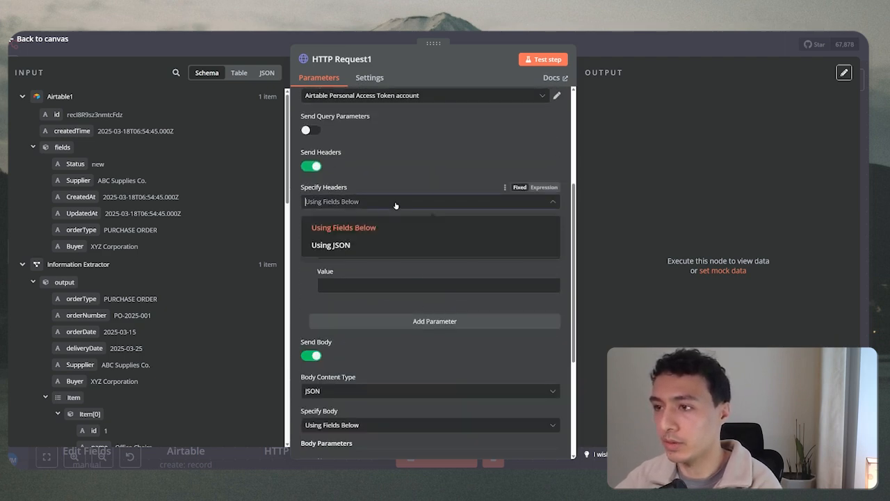
{"action": "left_click", "coordinate": [393, 205]}
{"action": "left_click", "coordinate": [393, 203]}
{"action": "left_click", "coordinate": [355, 245]}
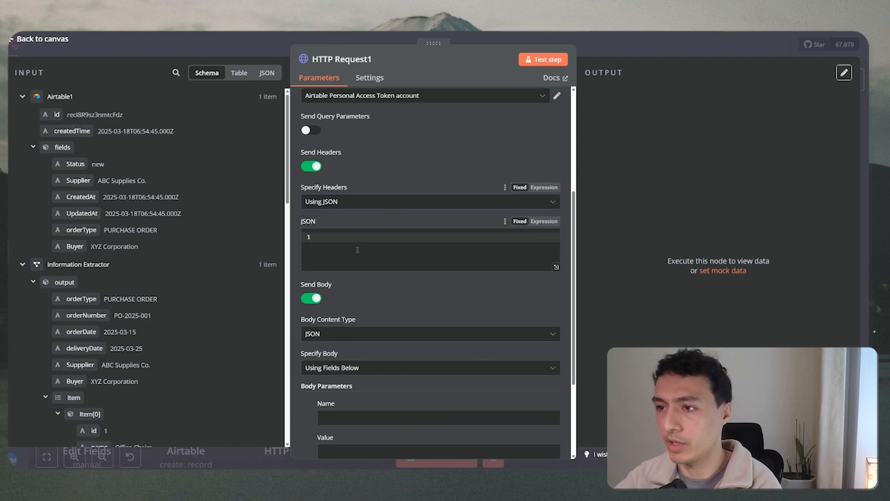
{"action": "scroll", "coordinate": [387, 282], "scroll_direction": "down", "scroll_amount": 2}
{"action": "left_click", "coordinate": [358, 264]}
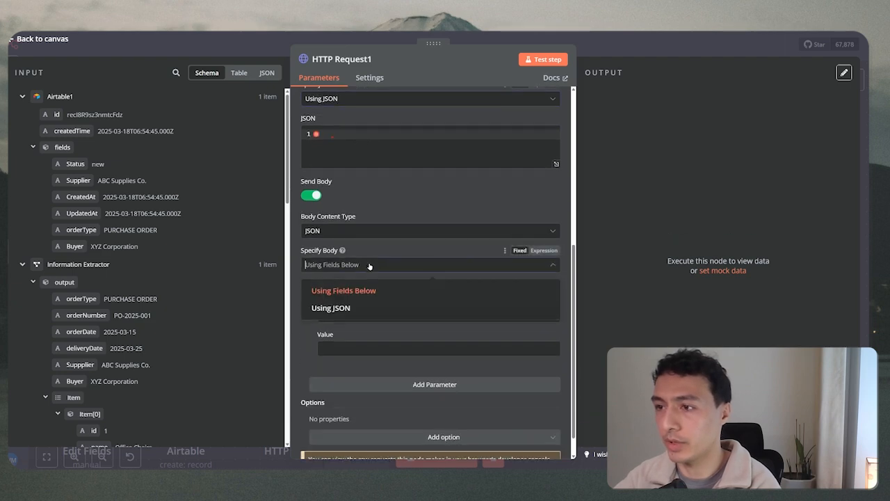
{"action": "left_click", "coordinate": [357, 309]}
{"action": "scroll", "coordinate": [470, 108], "scroll_direction": "up", "scroll_amount": 2}
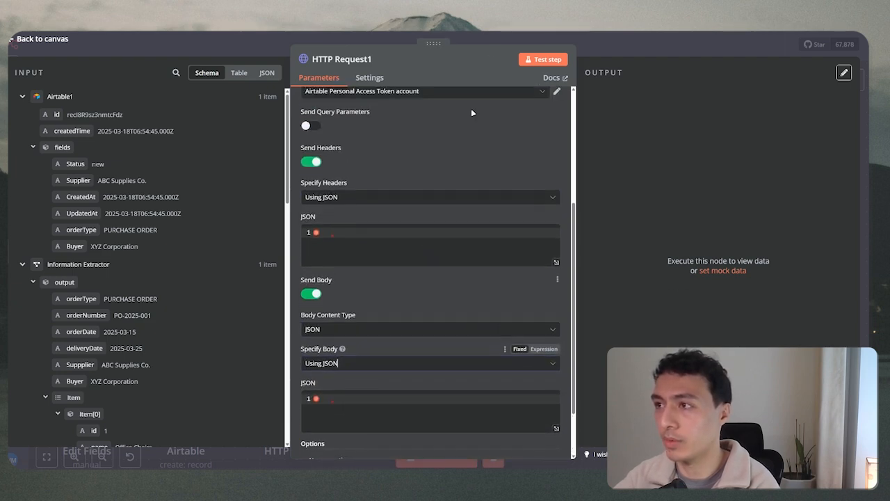
{"action": "left_click", "coordinate": [492, 39]}
Copy the Content-Type header name from the existing HTTP Request node.
{"action": "double_click", "coordinate": [304, 322]}
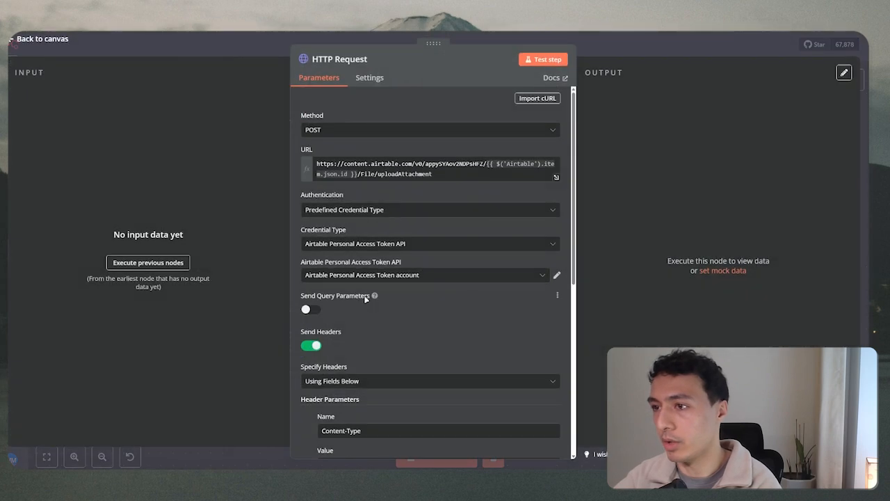
{"action": "scroll", "coordinate": [365, 299], "scroll_direction": "down", "scroll_amount": 5}
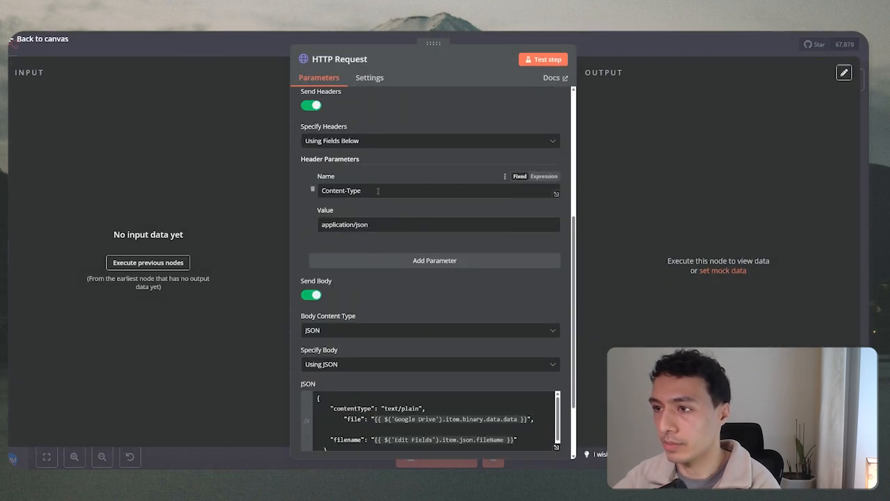
{"action": "left_click_drag", "start_coordinate": [377, 190], "coordinate": [310, 192]}
{"action": "key", "text": "ctrl+c"}
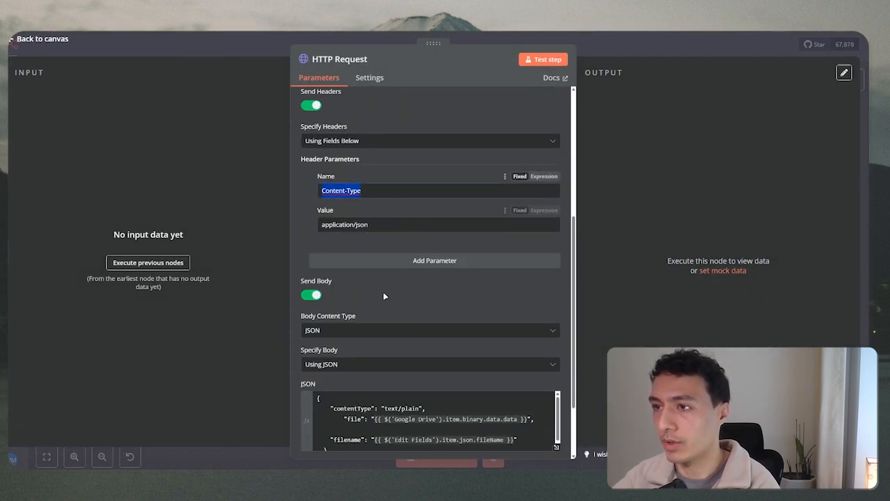
{"action": "scroll", "coordinate": [451, 251], "scroll_direction": "up", "scroll_amount": 2}
{"action": "left_click", "coordinate": [502, 39]}
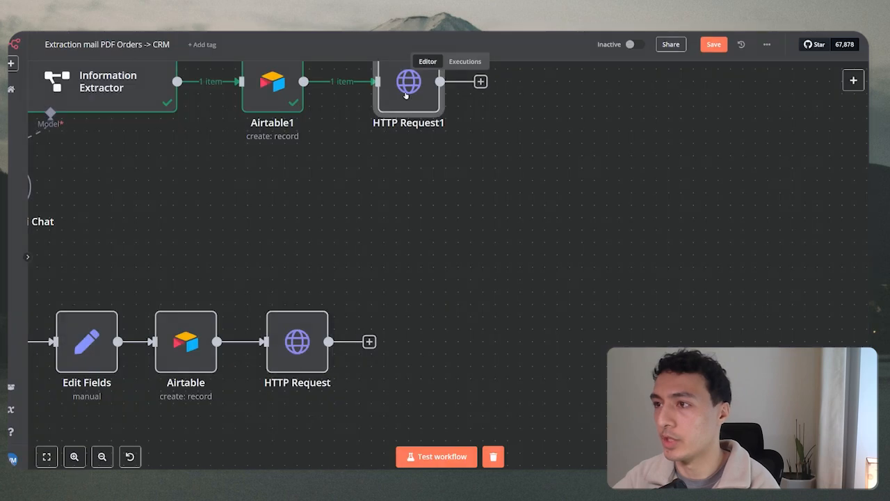
Switch HTTP Request1's headers to Using Fields Below and paste Content-Type as the header name.
{"action": "double_click", "coordinate": [408, 82]}
{"action": "scroll", "coordinate": [332, 330], "scroll_direction": "down", "scroll_amount": 1}
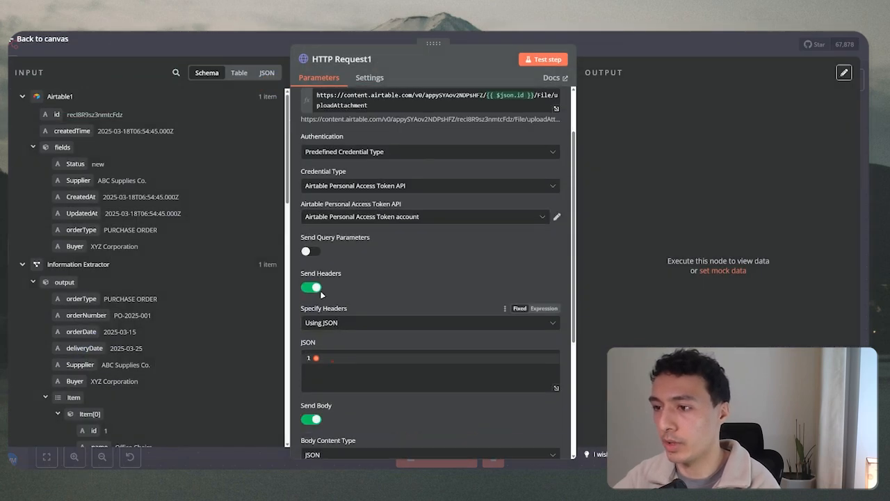
{"action": "left_click", "coordinate": [326, 328]}
{"action": "left_click", "coordinate": [340, 347]}
{"action": "scroll", "coordinate": [344, 337], "scroll_direction": "down", "scroll_amount": 2}
{"action": "left_click", "coordinate": [348, 269]}
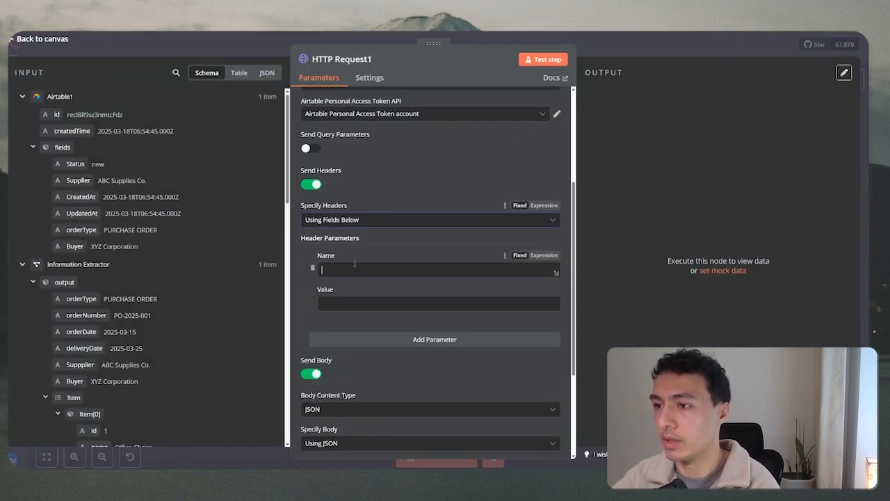
{"action": "key", "text": "ctrl+v"}
{"action": "left_click", "coordinate": [360, 304]}
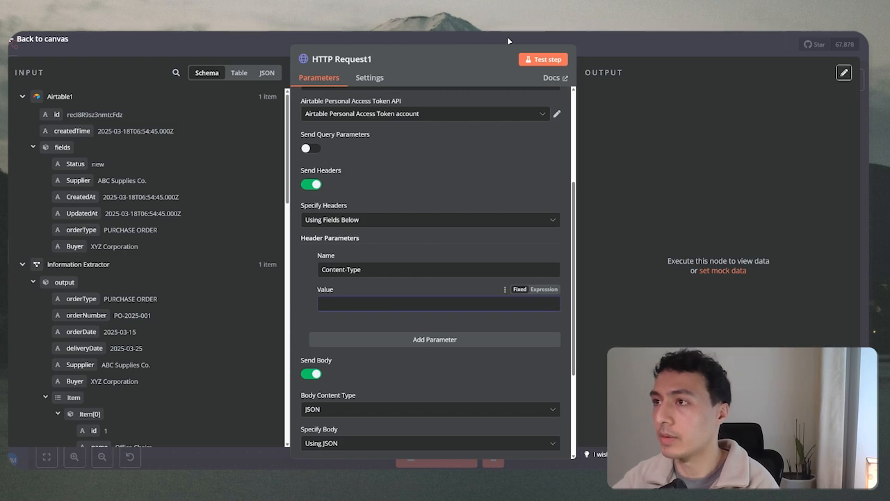
{"action": "left_click", "coordinate": [507, 37]}
Fetch the application/json header value from the HTTP Request node for HTTP Request1.
{"action": "double_click", "coordinate": [297, 341]}
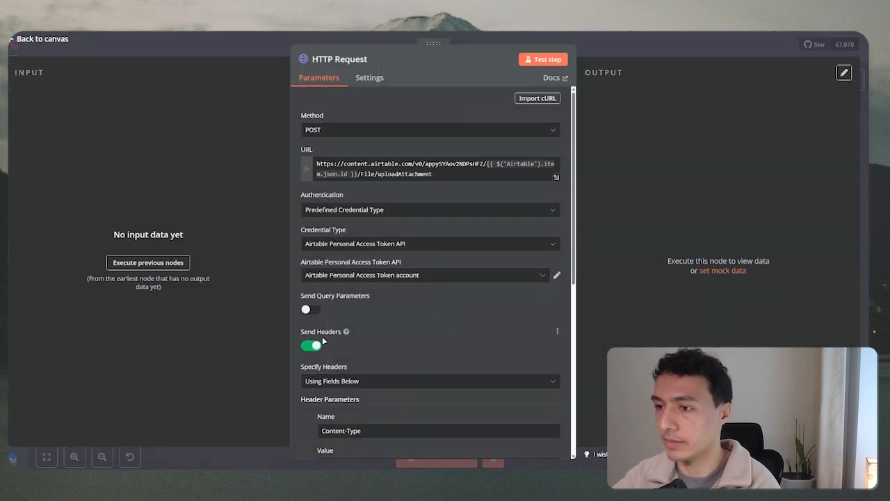
{"action": "scroll", "coordinate": [387, 278], "scroll_direction": "down", "scroll_amount": 3}
{"action": "left_click_drag", "start_coordinate": [368, 327], "coordinate": [388, 272]}
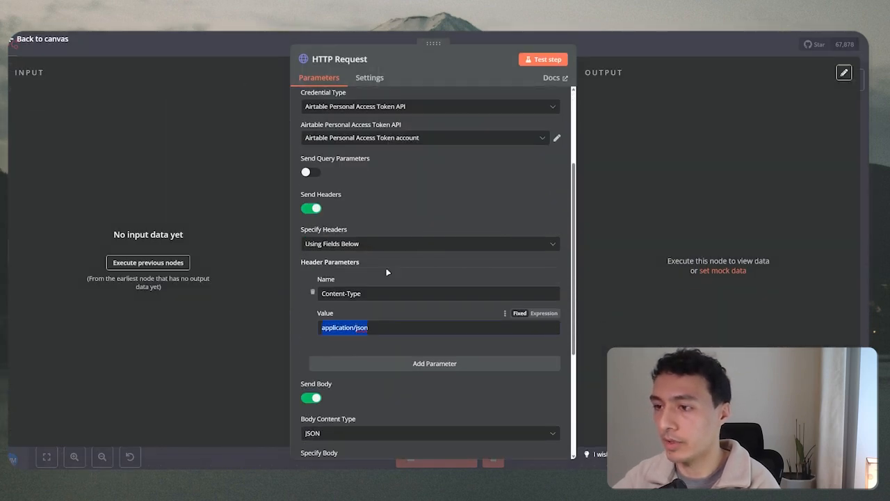
{"action": "left_click", "coordinate": [470, 35]}
{"action": "double_click", "coordinate": [417, 97]}
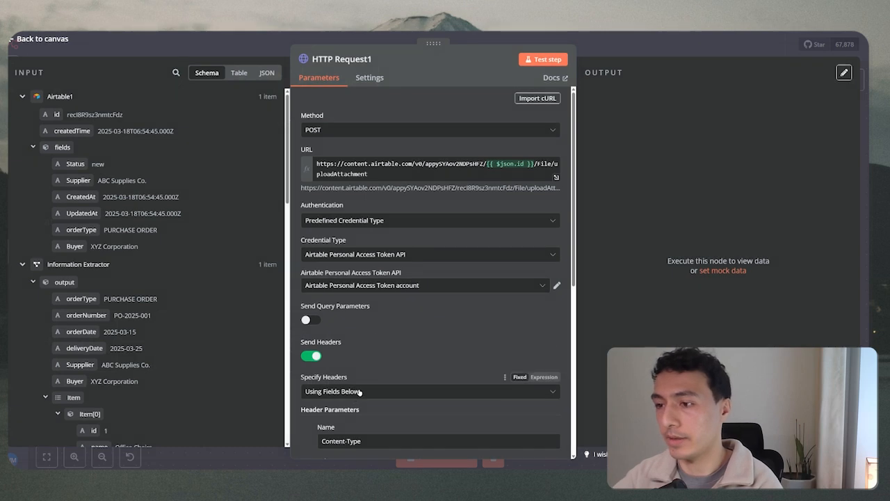
{"action": "scroll", "coordinate": [403, 278], "scroll_direction": "down", "scroll_amount": 3}
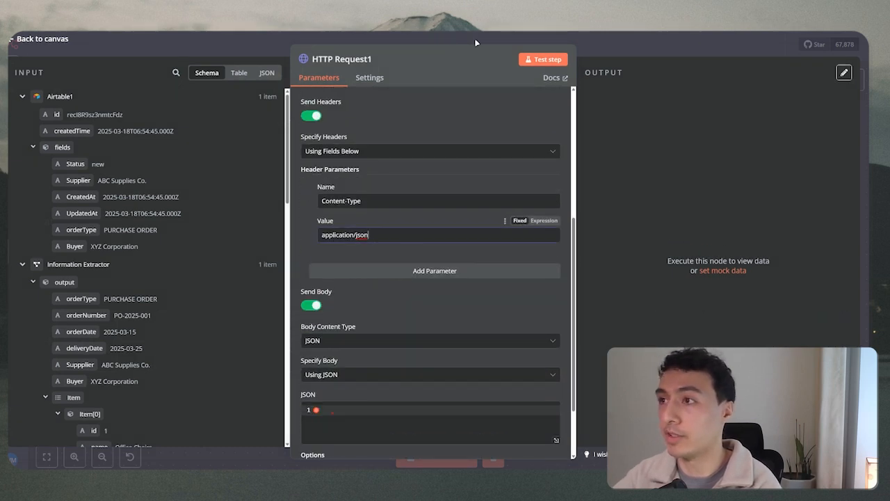
{"action": "key", "text": "Escape"}
Copy the entire JSON body from the existing HTTP Request node.
{"action": "mouse_move", "coordinate": [344, 311]}
{"action": "double_click", "coordinate": [316, 331]}
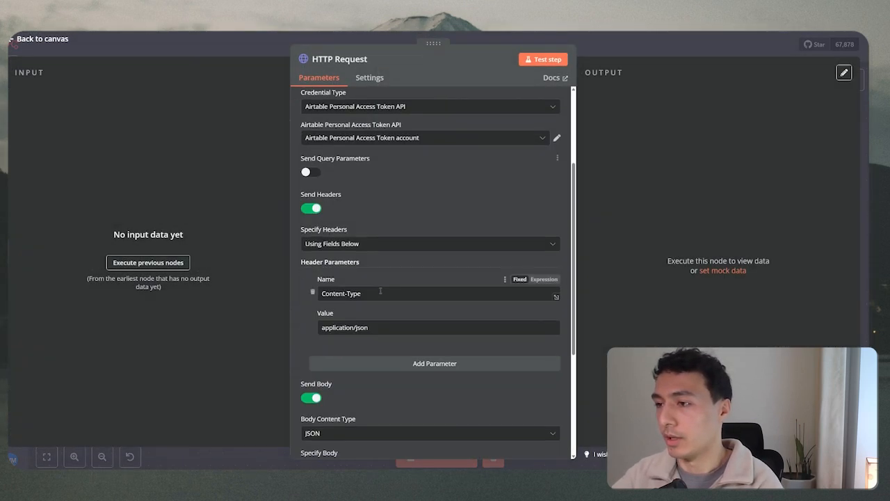
{"action": "scroll", "coordinate": [363, 340], "scroll_direction": "down", "scroll_amount": 3}
{"action": "left_click", "coordinate": [363, 339]}
{"action": "key", "text": "ctrl+a"}
{"action": "key", "text": "ctrl+c"}
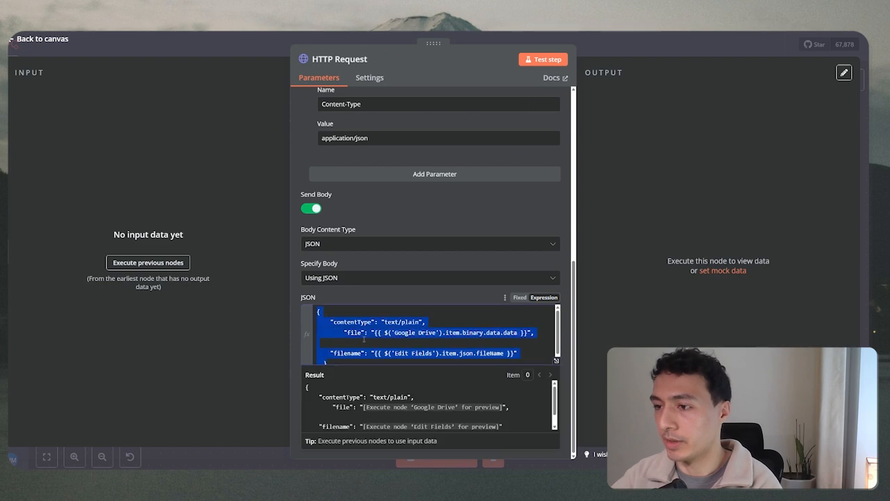
{"action": "key", "text": "Escape"}
{"action": "scroll", "coordinate": [416, 119], "scroll_direction": "up", "scroll_amount": 1}
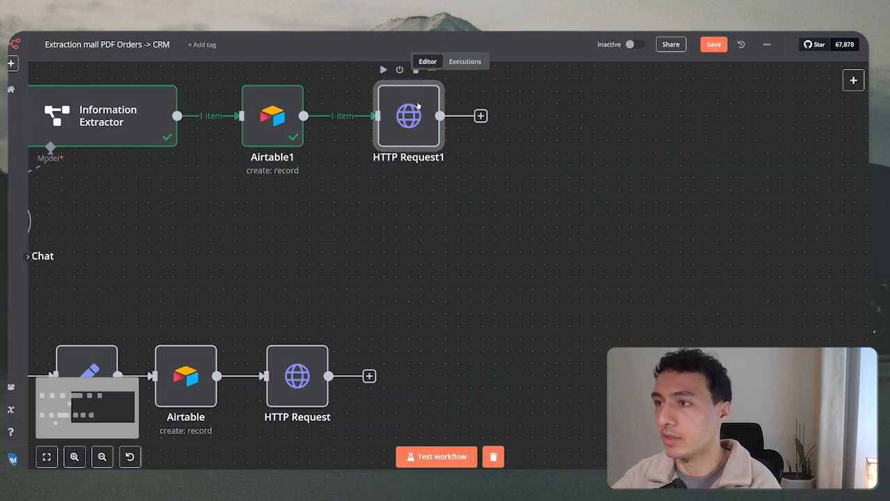
Paste the contentType, file and filename JSON body into HTTP Request1's empty body.
{"action": "double_click", "coordinate": [416, 119]}
{"action": "scroll", "coordinate": [375, 354], "scroll_direction": "down", "scroll_amount": 5}
{"action": "scroll", "coordinate": [354, 359], "scroll_direction": "down", "scroll_amount": 2}
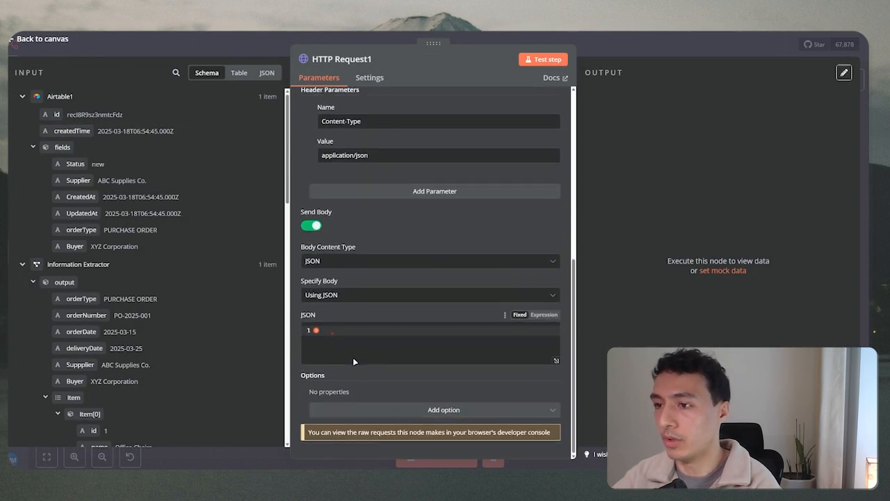
{"action": "left_click", "coordinate": [353, 348]}
{"action": "key", "text": "ctrl+v"}
{"action": "scroll", "coordinate": [412, 364], "scroll_direction": "down", "scroll_amount": 1}
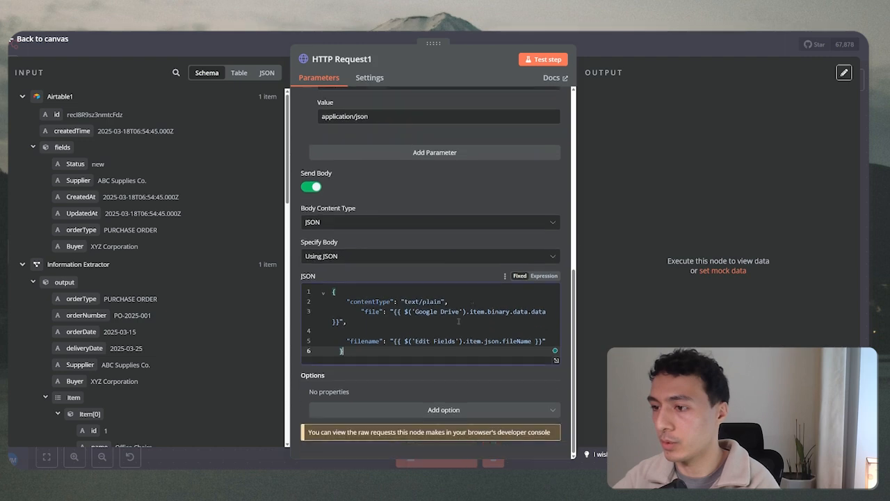
{"action": "key", "text": "alt+Tab"}
Review the Airtable Upload attachment example body's file (base64) and filename (sample.txt) values.
{"action": "scroll", "coordinate": [294, 253], "scroll_direction": "down", "scroll_amount": 4}
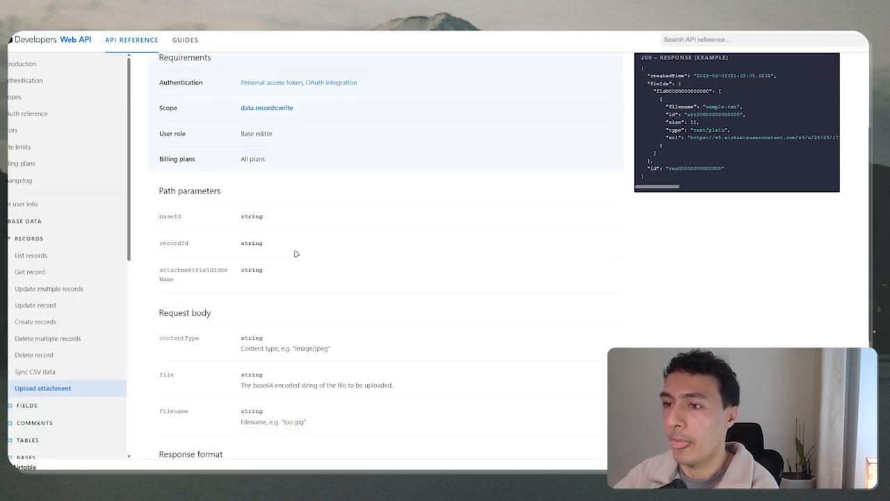
{"action": "scroll", "coordinate": [322, 230], "scroll_direction": "up", "scroll_amount": 3}
{"action": "scroll", "coordinate": [528, 305], "scroll_direction": "up", "scroll_amount": 1}
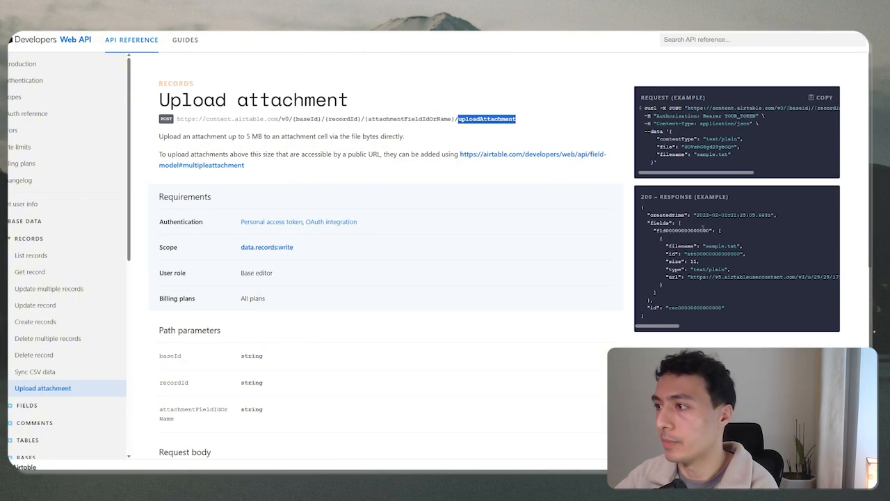
{"action": "left_click_drag", "start_coordinate": [665, 164], "coordinate": [674, 136]}
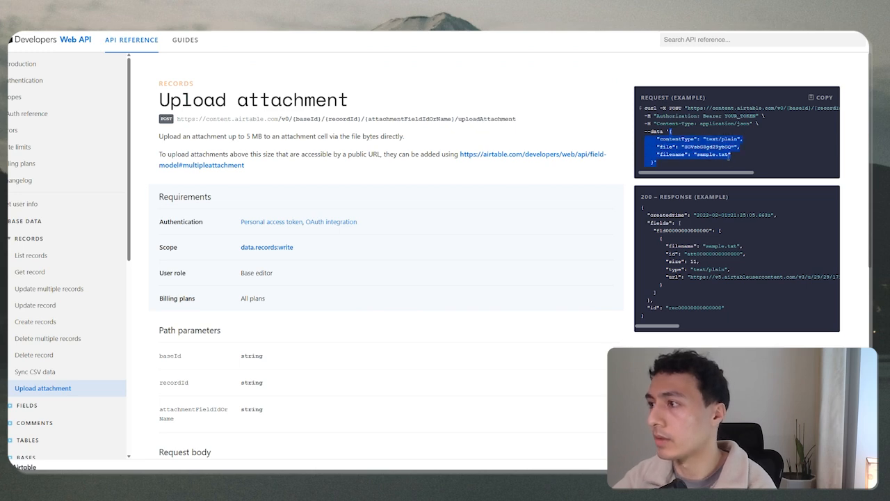
{"action": "scroll", "coordinate": [718, 165], "scroll_direction": "up", "scroll_amount": 3}
{"action": "scroll", "coordinate": [718, 167], "scroll_direction": "down", "scroll_amount": 1}
{"action": "left_click", "coordinate": [613, 209]}
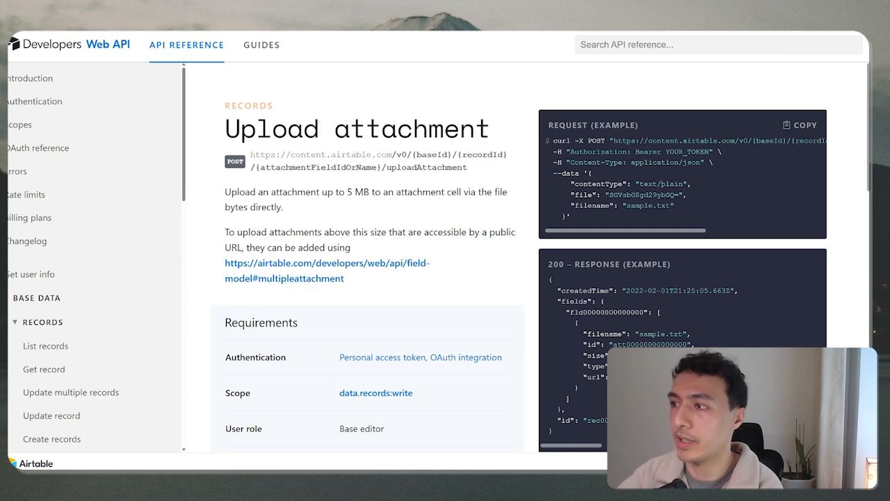
{"action": "double_click", "coordinate": [590, 196]}
{"action": "left_click_drag", "start_coordinate": [606, 194], "coordinate": [680, 194]}
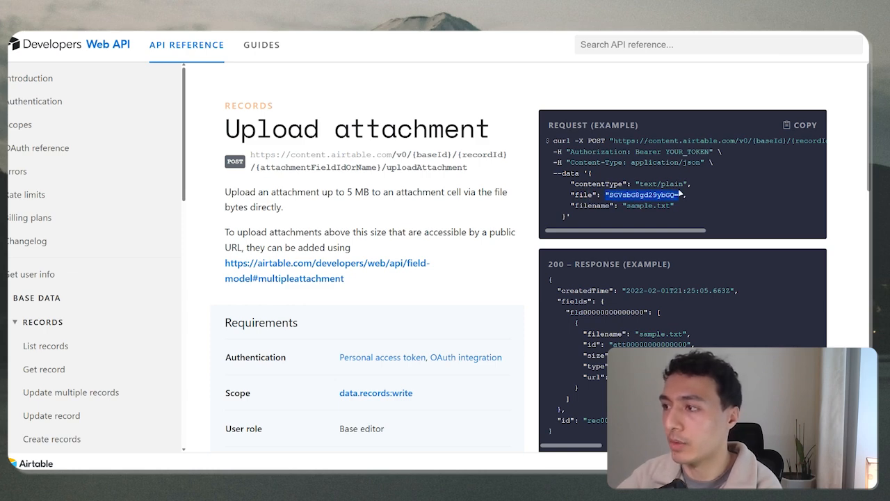
{"action": "double_click", "coordinate": [591, 205]}
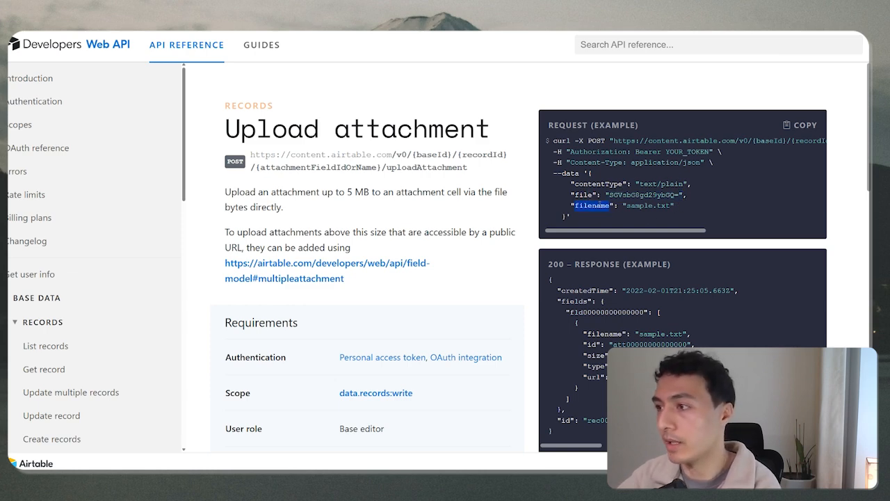
{"action": "left_click_drag", "start_coordinate": [627, 206], "coordinate": [672, 206]}
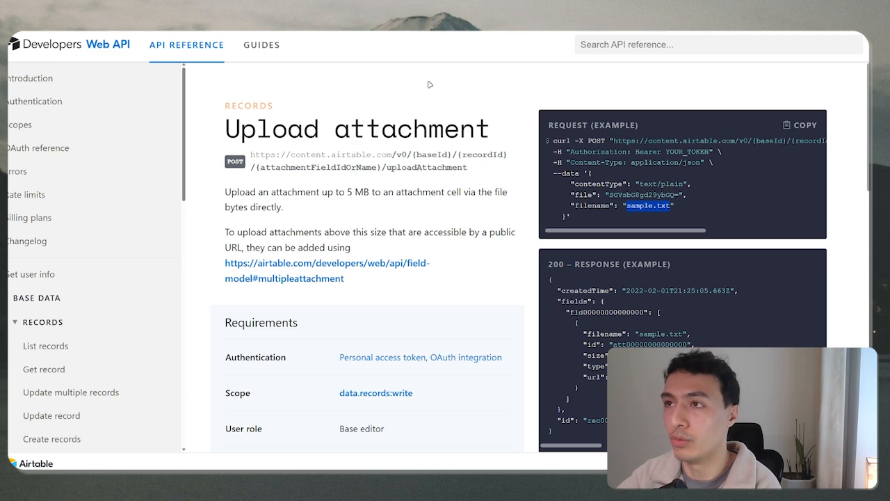
{"action": "key", "text": "ctrl+Tab"}
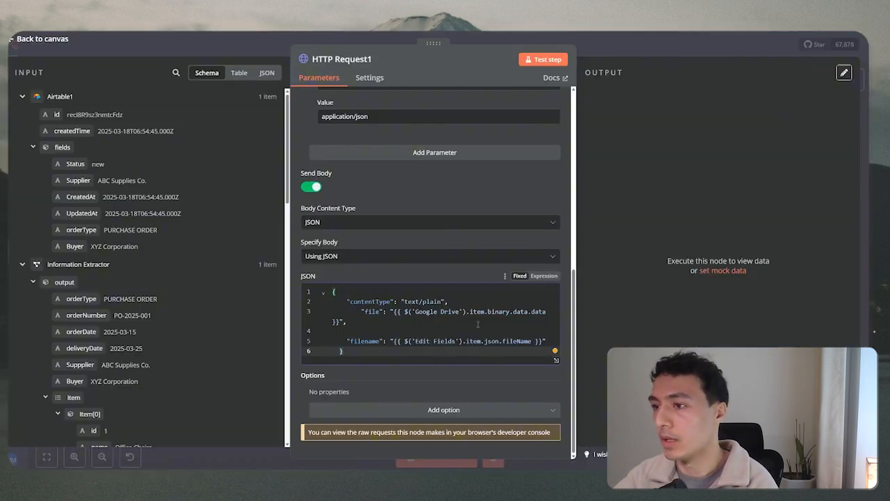
Remove the stray indentation and blank line around the file entry in the JSON body.
{"action": "left_click_drag", "start_coordinate": [361, 311], "coordinate": [349, 311]}
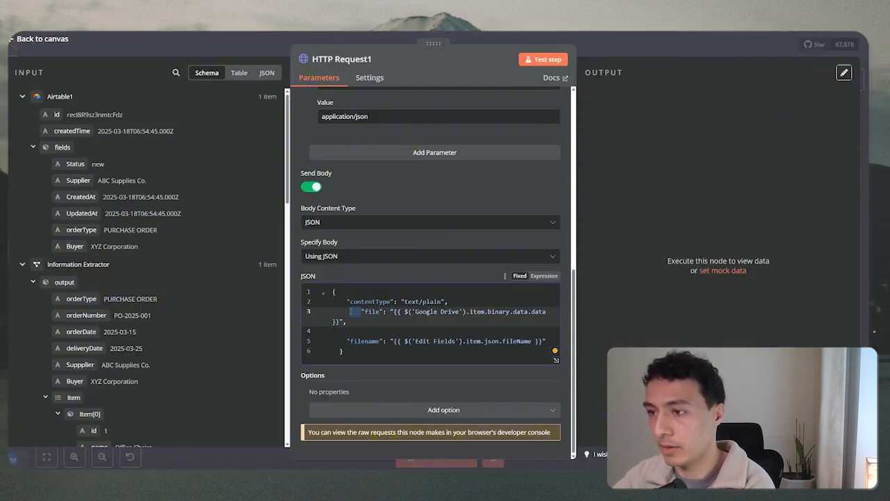
{"action": "key", "text": "BackSpace"}
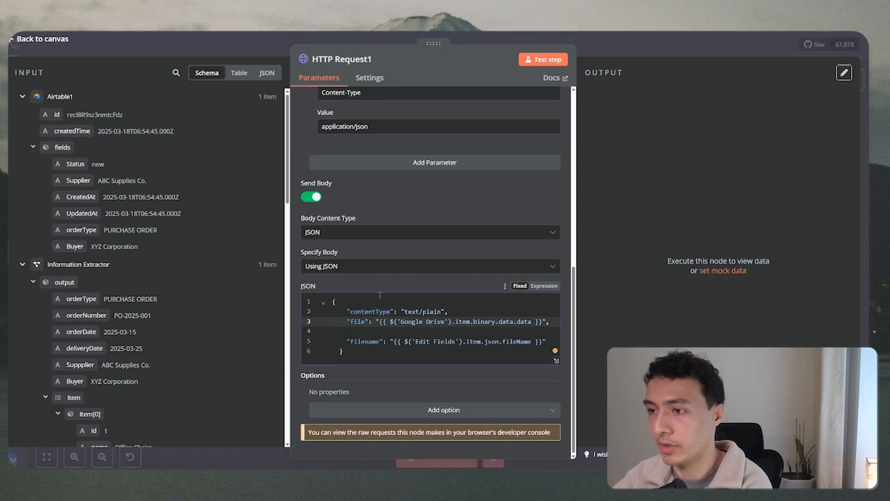
{"action": "left_click", "coordinate": [367, 330]}
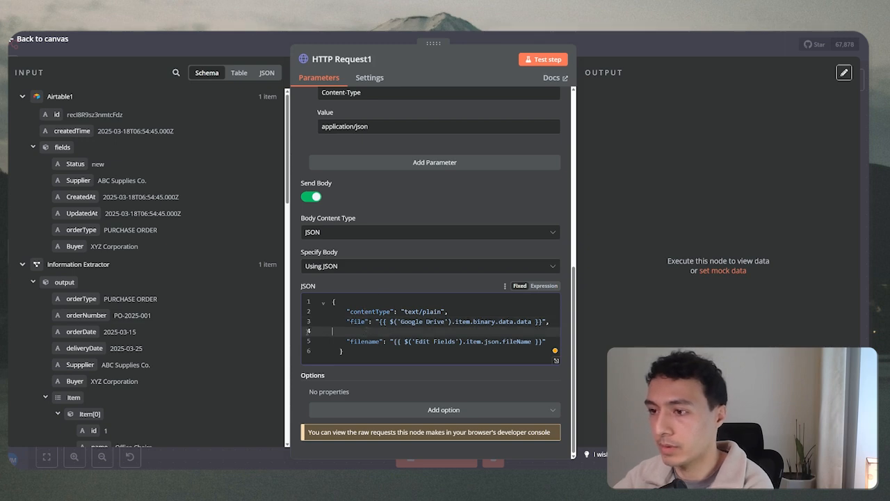
{"action": "key", "text": "BackSpace"}
Switch the JSON body from Fixed to Expression and collapse the Airtable1 input data.
{"action": "left_click", "coordinate": [544, 296]}
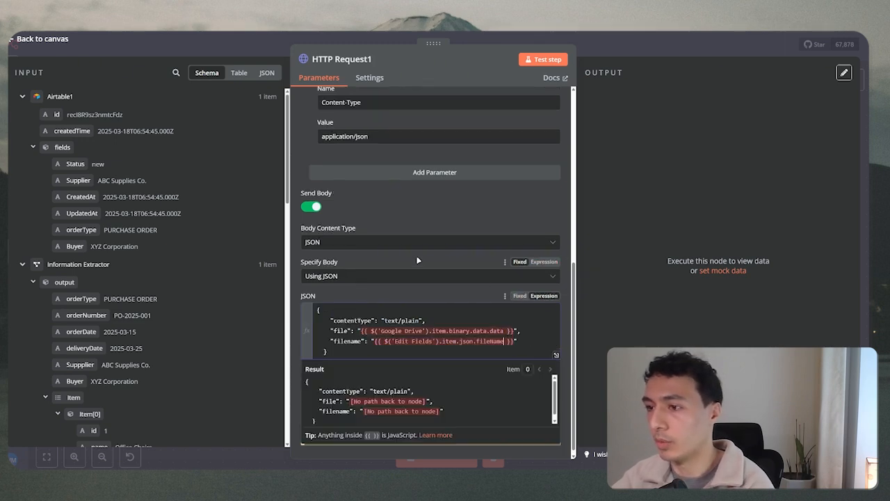
{"action": "left_click_drag", "start_coordinate": [361, 325], "coordinate": [514, 325]}
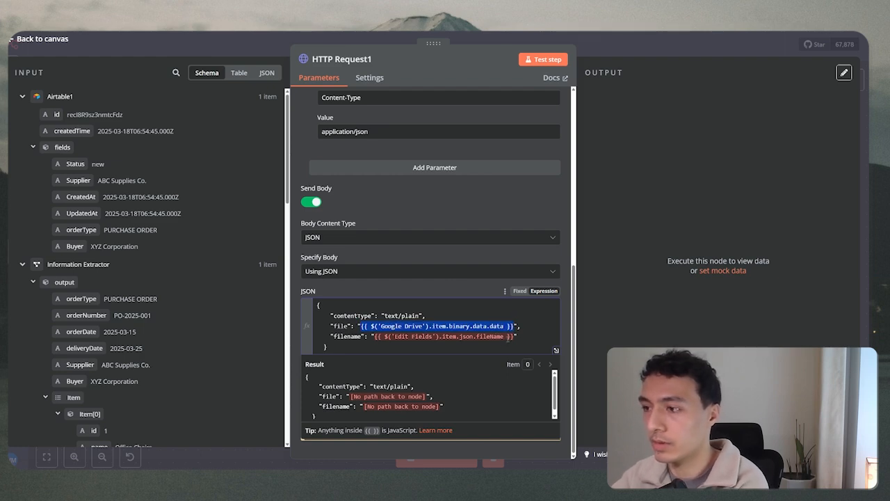
{"action": "left_click", "coordinate": [421, 326]}
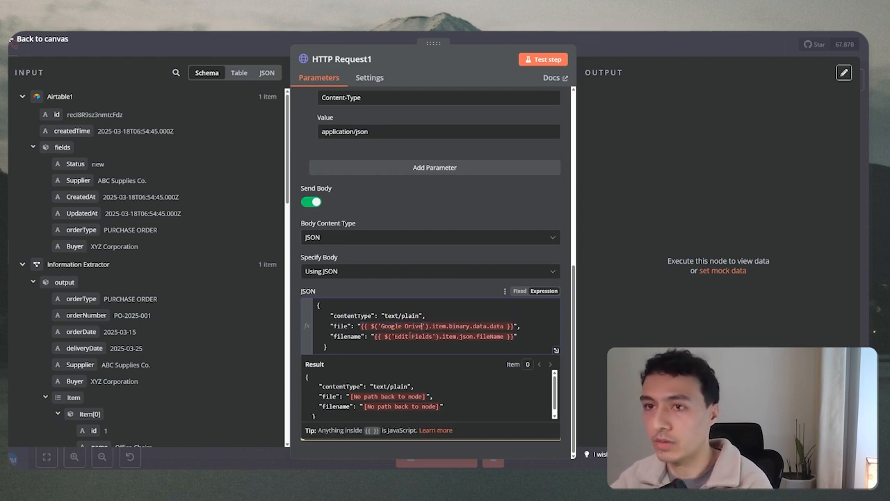
{"action": "left_click", "coordinate": [21, 96]}
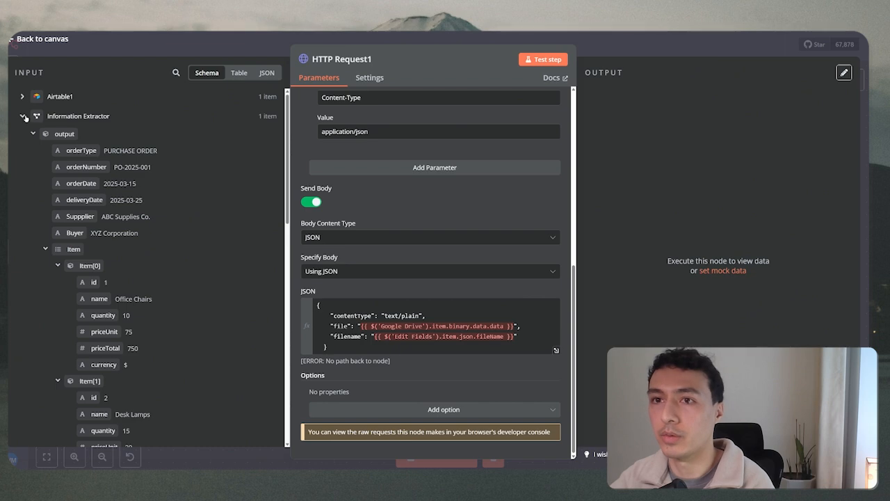
Collapse the input panels and delete the old Google Drive reference from the file value.
{"action": "left_click", "coordinate": [23, 116]}
{"action": "left_click", "coordinate": [22, 136]}
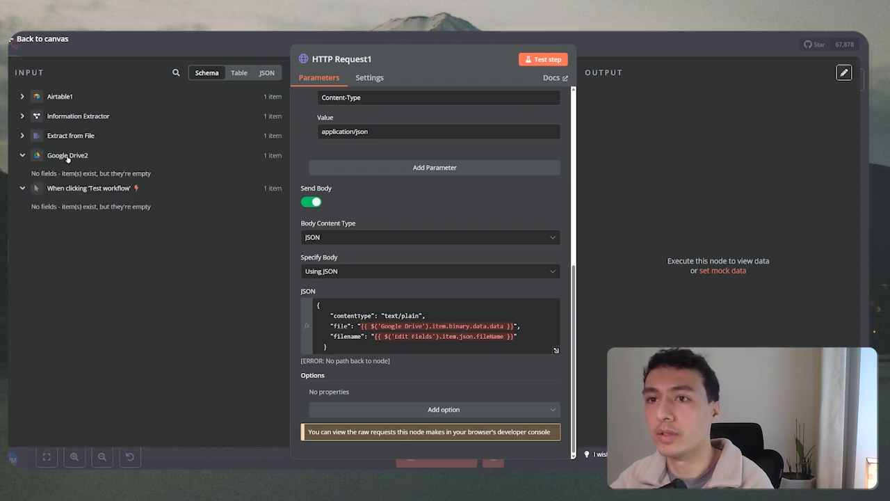
{"action": "left_click", "coordinate": [424, 325]}
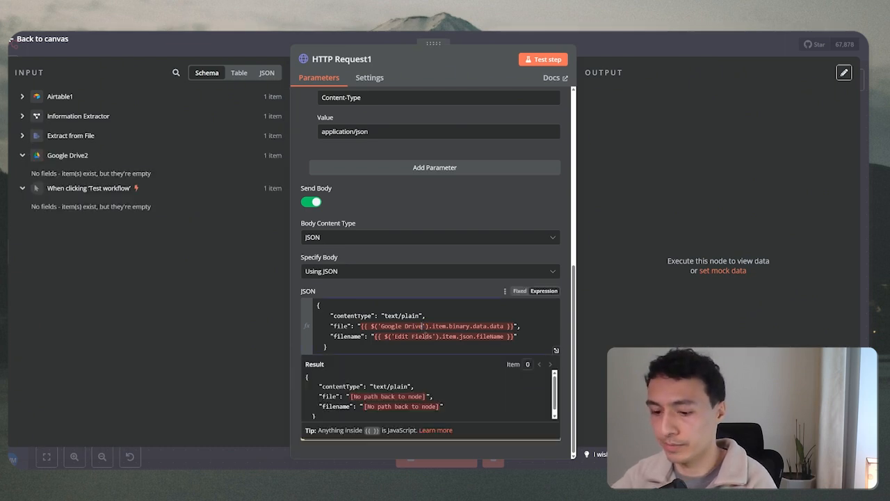
{"action": "left_click_drag", "start_coordinate": [359, 325], "coordinate": [515, 325]}
{"action": "key", "text": "BackSpace"}
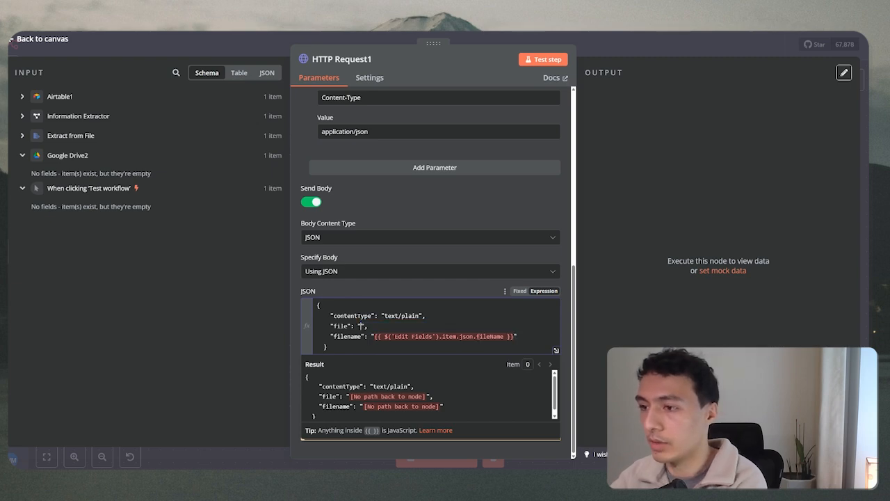
{"action": "left_click", "coordinate": [69, 155]}
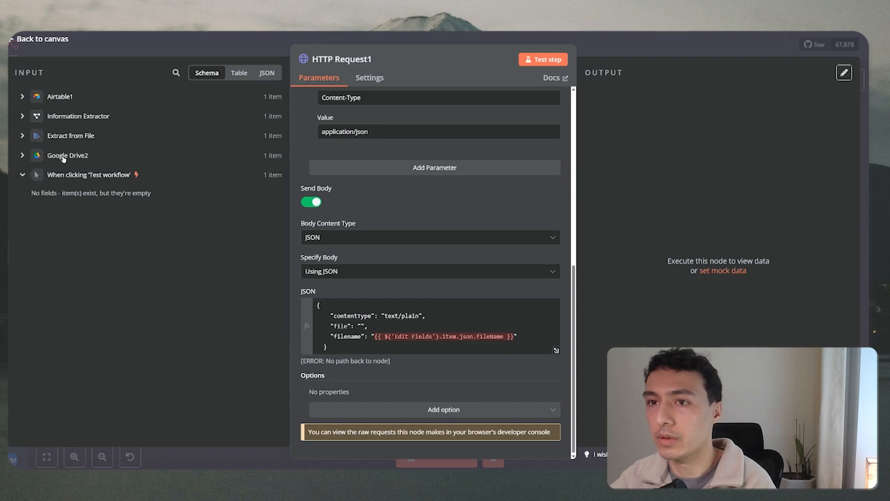
{"action": "left_click", "coordinate": [67, 155]}
{"action": "left_click", "coordinate": [359, 326]}
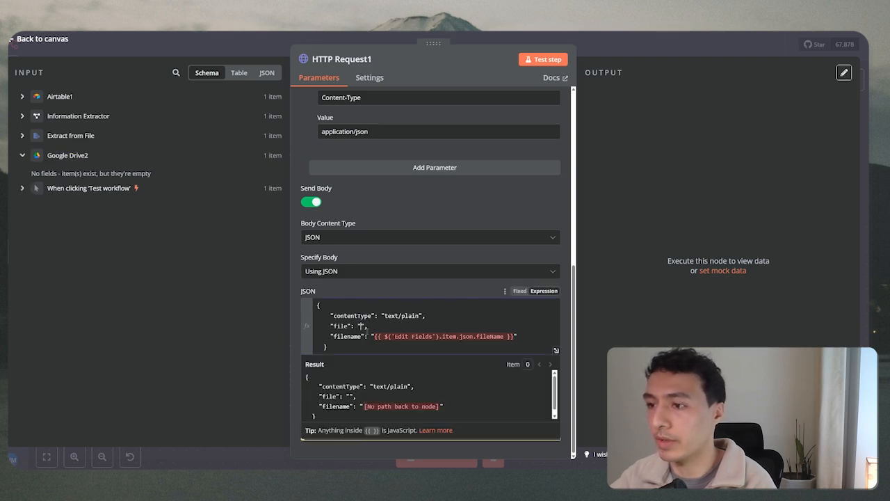
{"action": "type", "text": "{{"}
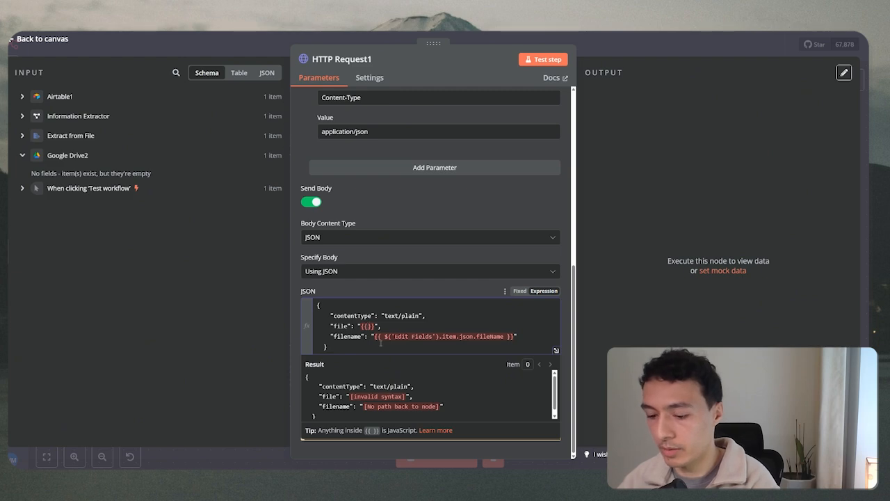
{"action": "type", "text": "$"}
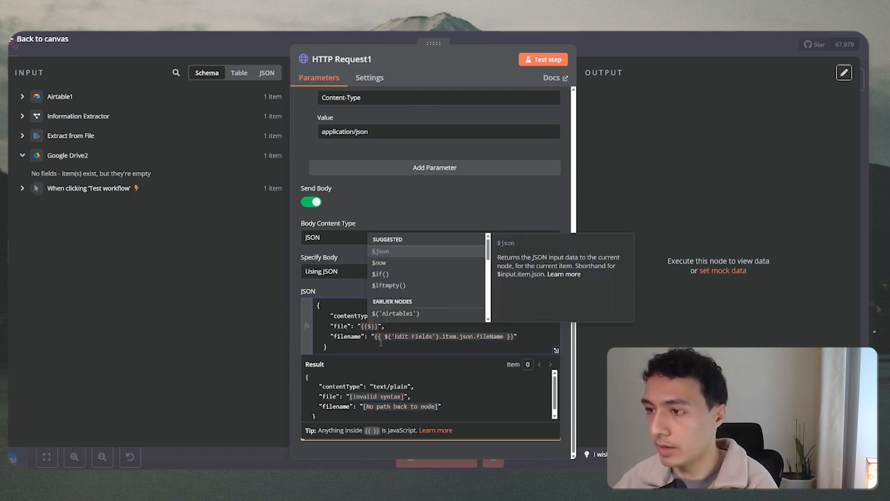
Set file to {{$('Google Drive2').item.binary.data.data}} using autocomplete suggestions.
{"action": "key", "text": "Down"}
{"action": "key", "text": "Down"}
{"action": "key", "text": "Down"}
{"action": "key", "text": "Down"}
{"action": "key", "text": "Down"}
{"action": "key", "text": "Down"}
{"action": "key", "text": "Down"}
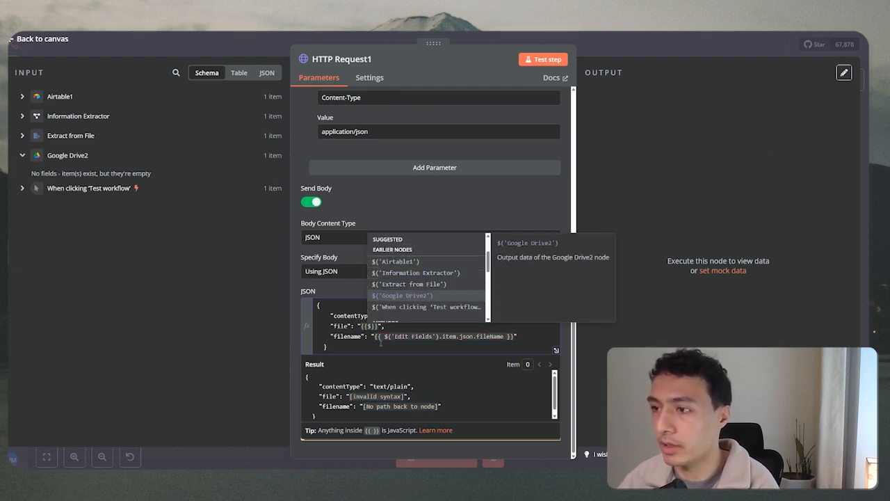
{"action": "key", "text": "Return"}
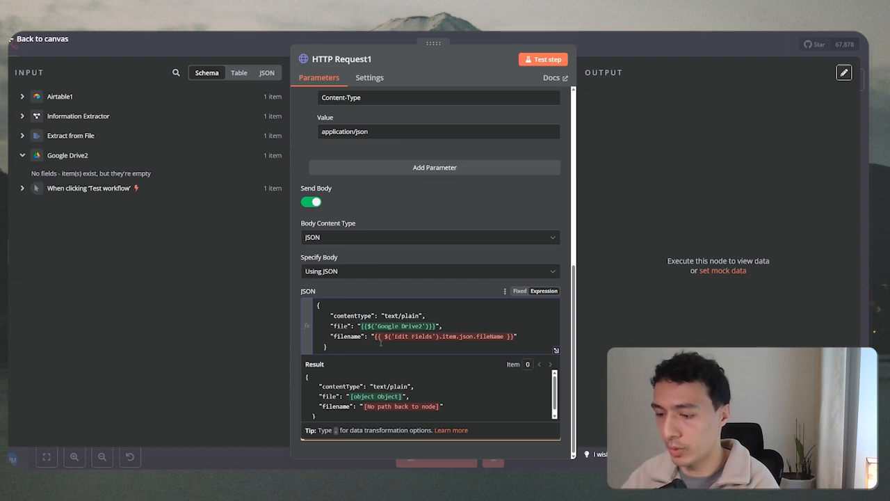
{"action": "type", "text": "."}
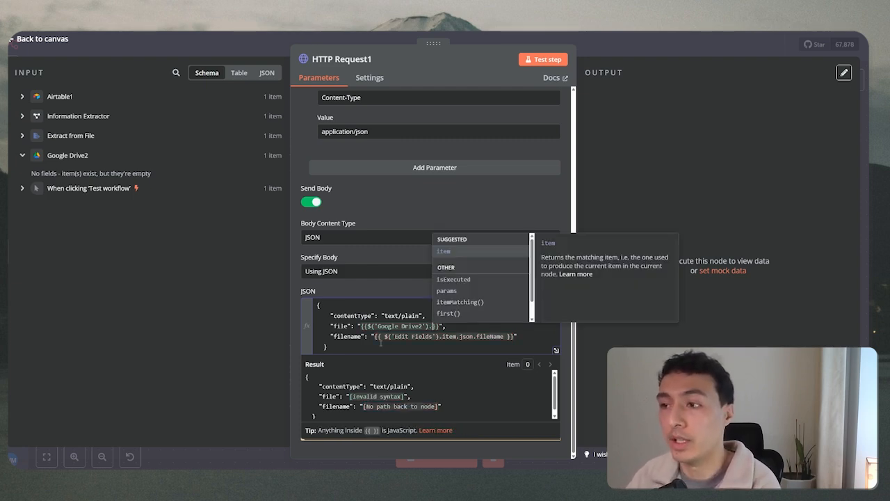
{"action": "key", "text": "Return"}
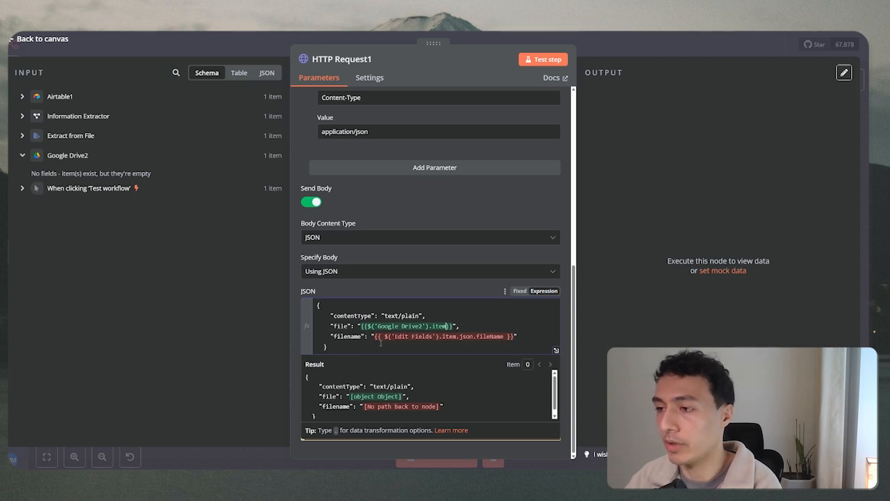
{"action": "type", "text": "."}
{"action": "key", "text": "Down"}
{"action": "key", "text": "Return"}
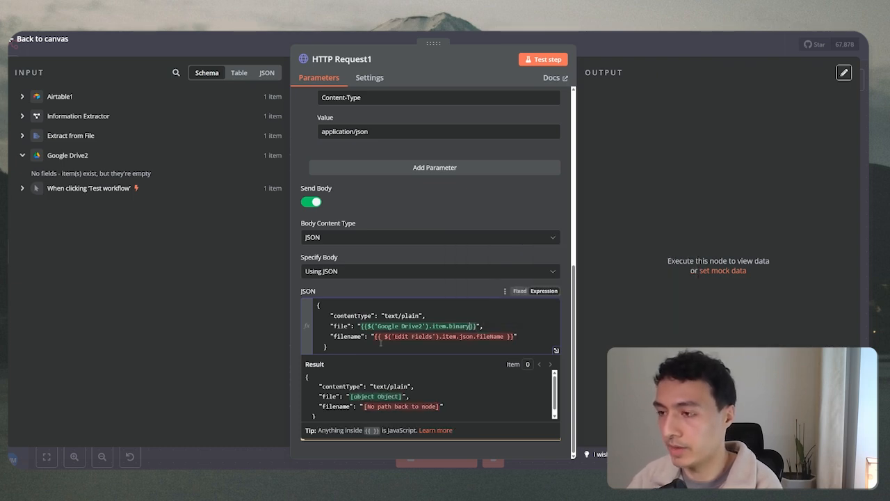
{"action": "type", "text": "."}
{"action": "key", "text": "Return"}
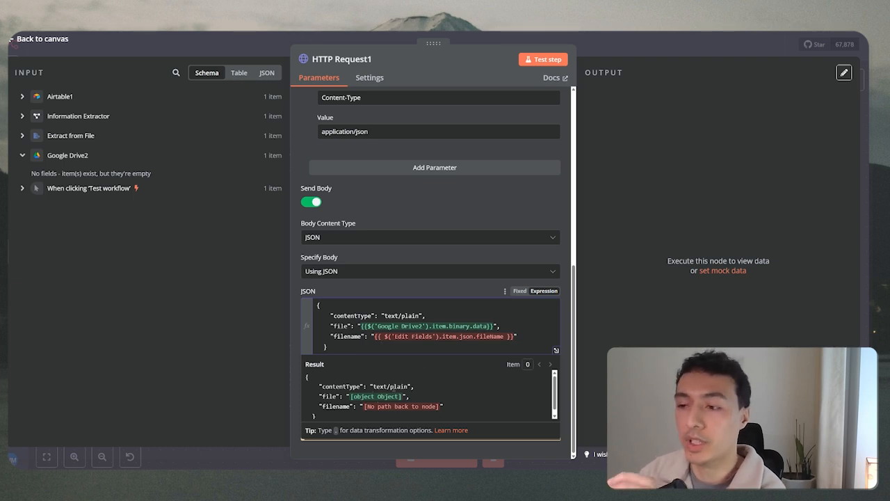
{"action": "type", "text": ".da"}
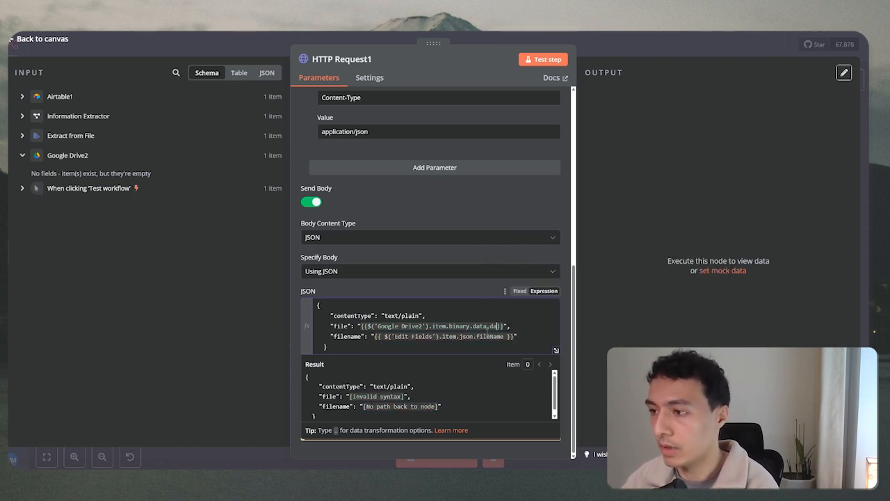
{"action": "key", "text": "Return"}
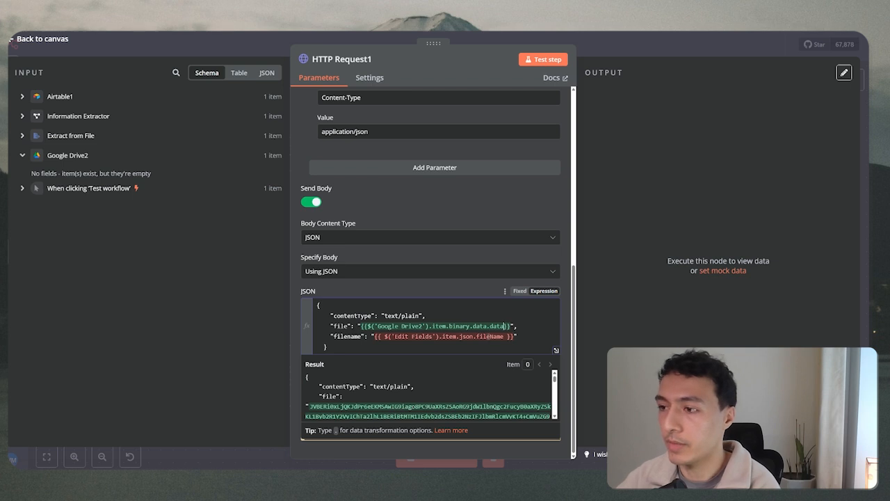
{"action": "key", "text": "BackSpace"}
{"action": "key", "text": "BackSpace"}
{"action": "key", "text": "BackSpace"}
{"action": "key", "text": "BackSpace"}
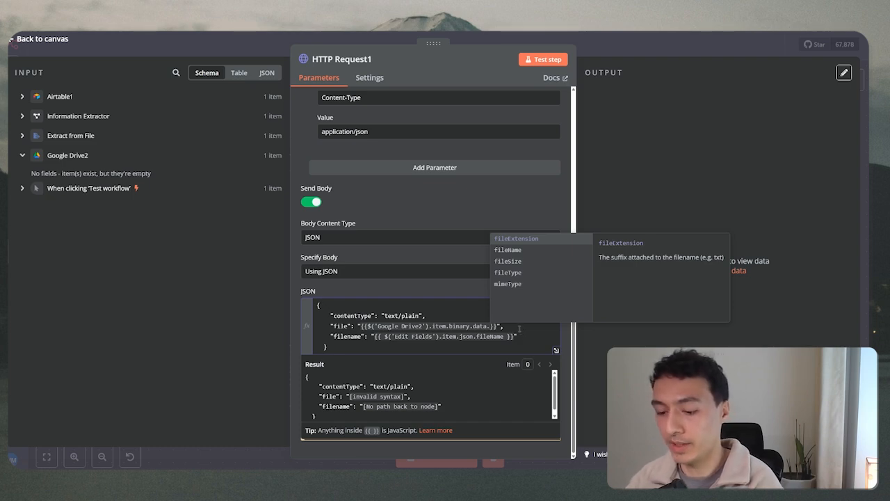
{"action": "type", "text": "data"}
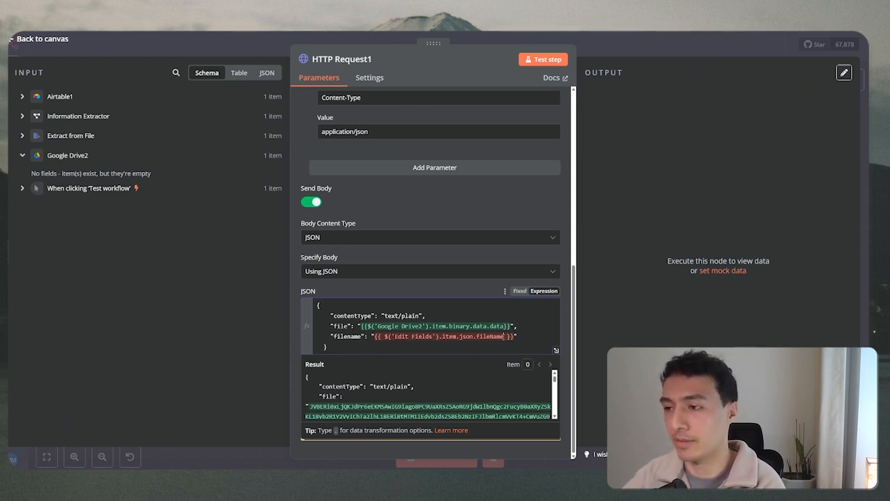
{"action": "left_click", "coordinate": [506, 336]}
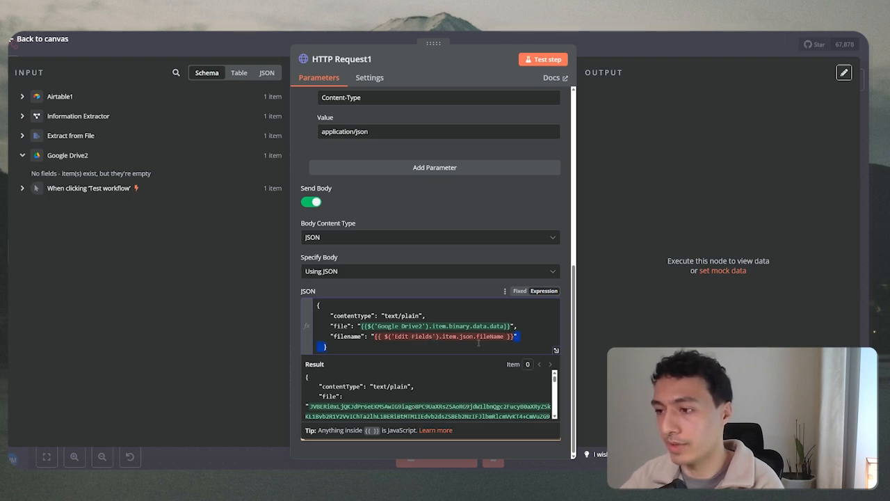
Replace the filename value with {{$('Google Drive2').item.binary.data.fileName}}.
{"action": "left_click_drag", "start_coordinate": [517, 338], "coordinate": [378, 337]}
{"action": "key", "text": "BackSpace"}
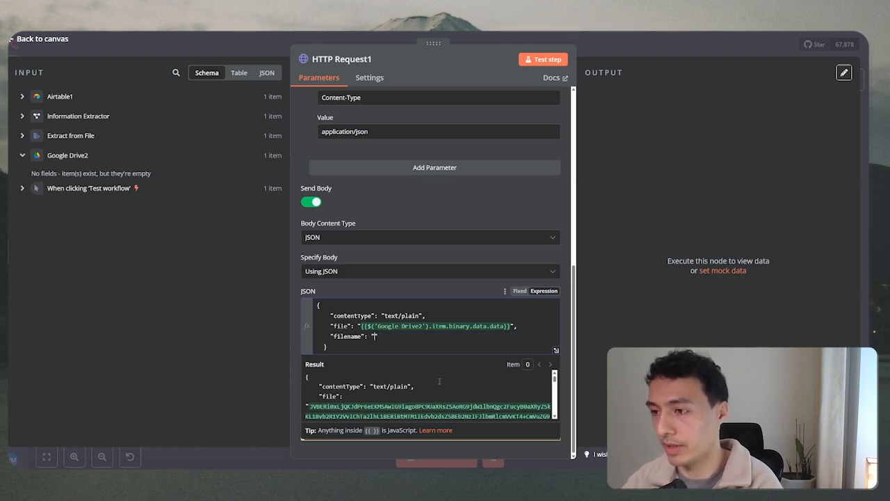
{"action": "type", "text": "{{"}
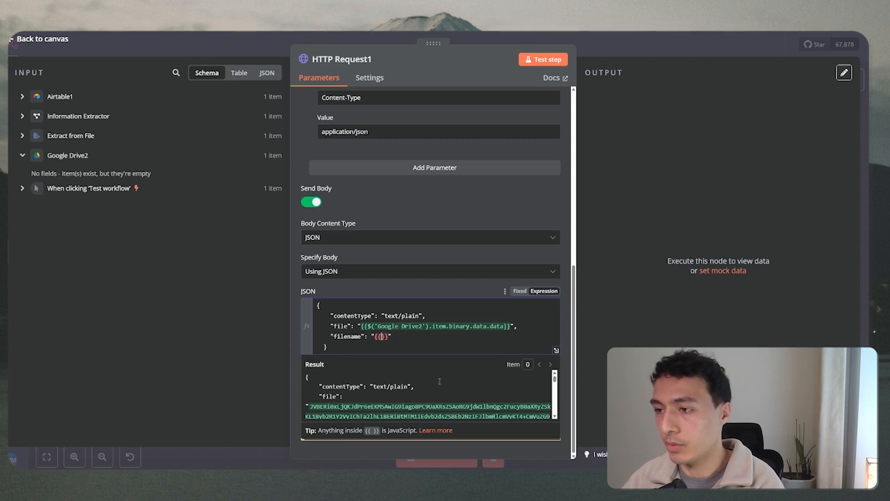
{"action": "type", "text": "$"}
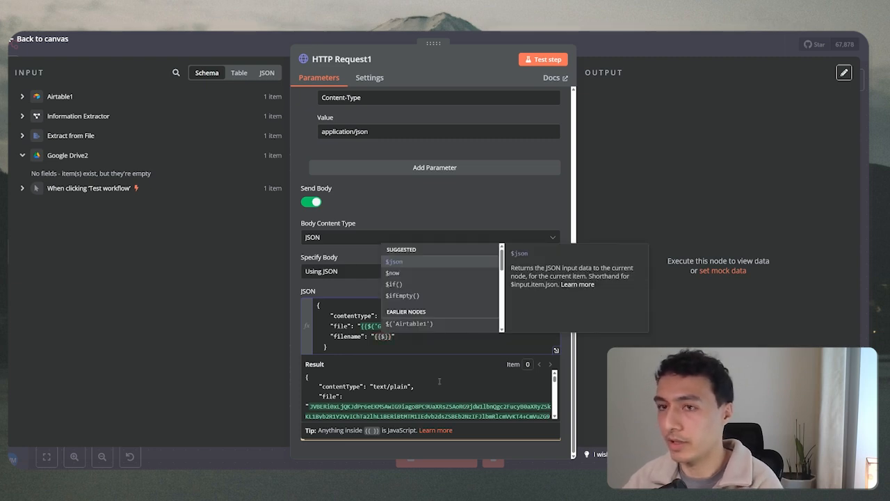
{"action": "scroll", "coordinate": [408, 313], "scroll_direction": "down", "scroll_amount": 3}
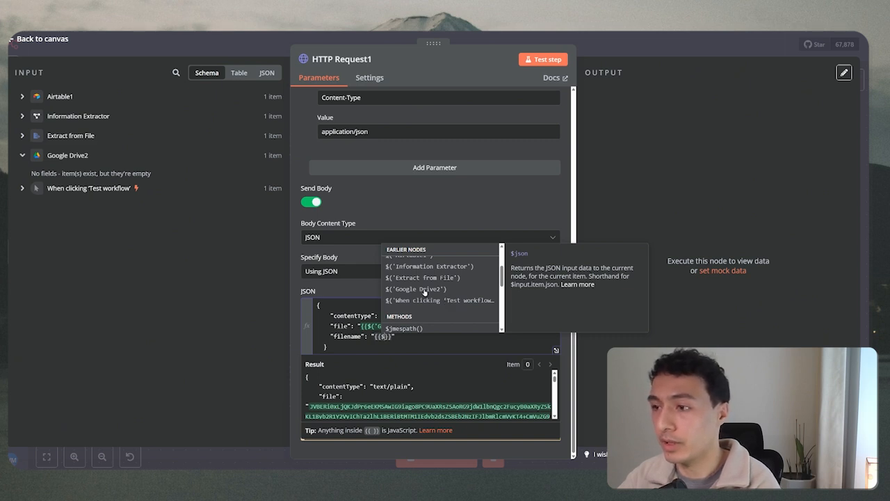
{"action": "left_click", "coordinate": [424, 289]}
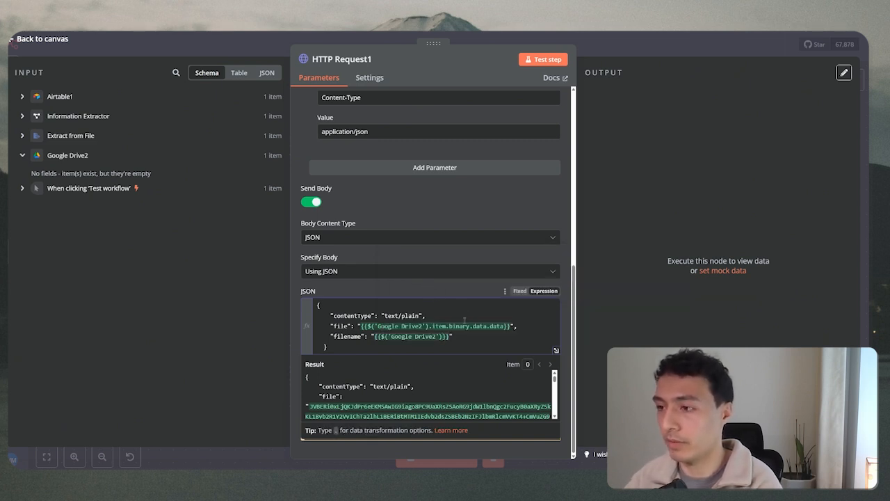
{"action": "type", "text": "."}
{"action": "key", "text": "Return"}
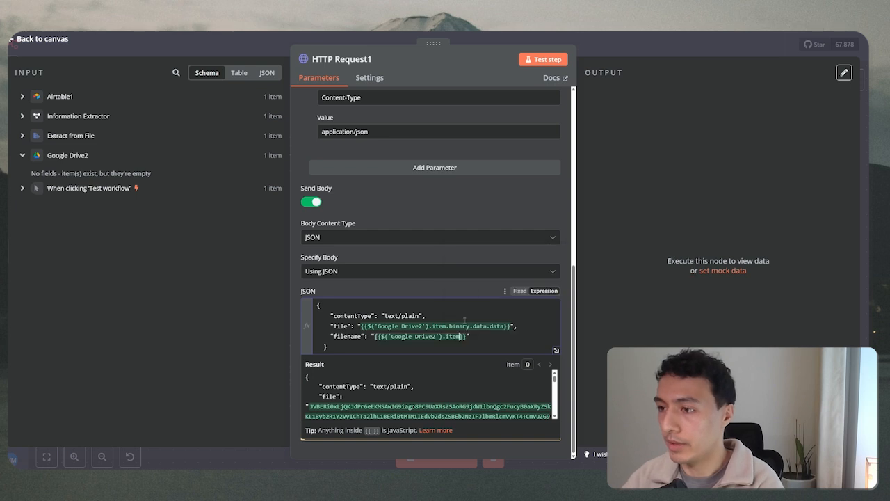
{"action": "type", "text": "."}
{"action": "key", "text": "Down"}
{"action": "key", "text": "Return"}
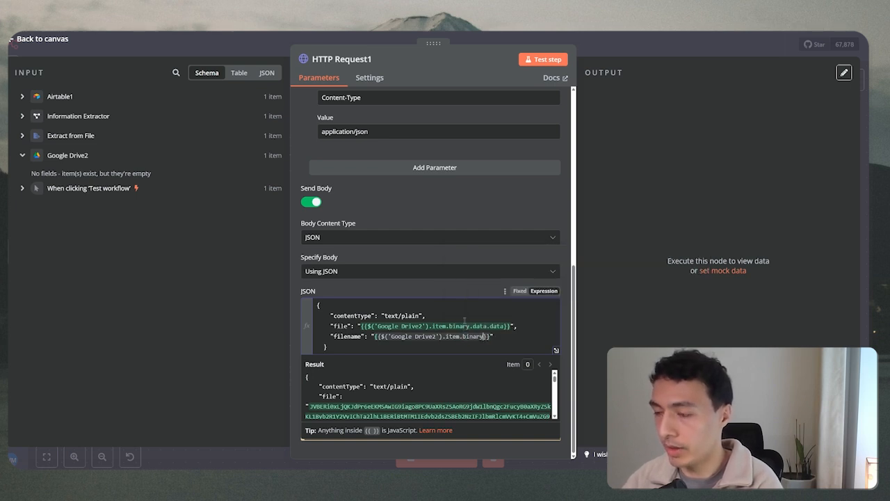
{"action": "type", "text": "."}
{"action": "key", "text": "Return"}
{"action": "type", "text": ".data."}
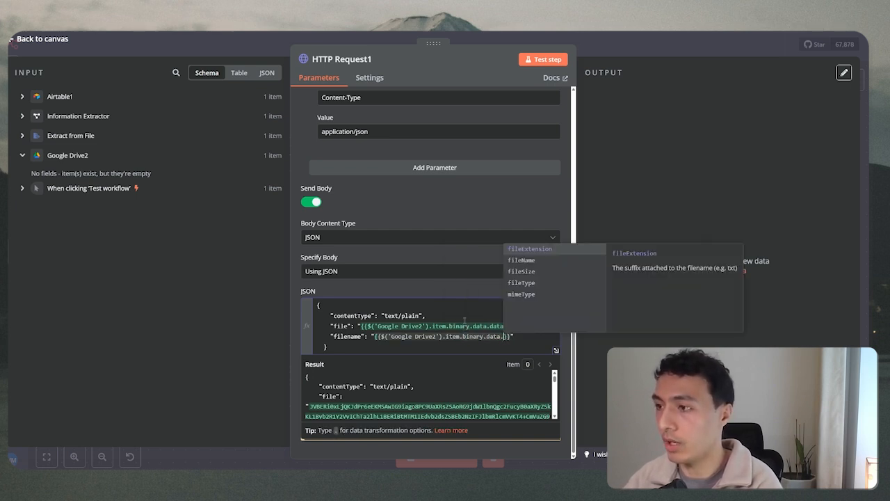
{"action": "key", "text": "Down"}
{"action": "key", "text": "Return"}
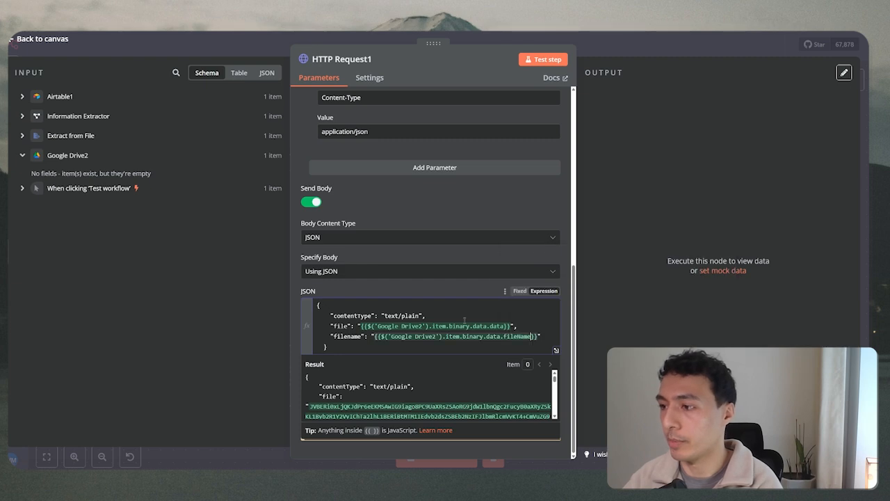
Run Test step on HTTP Request1 to upload PurchaseOrder.pdf to Airtable.
{"action": "scroll", "coordinate": [437, 412], "scroll_direction": "down", "scroll_amount": 10}
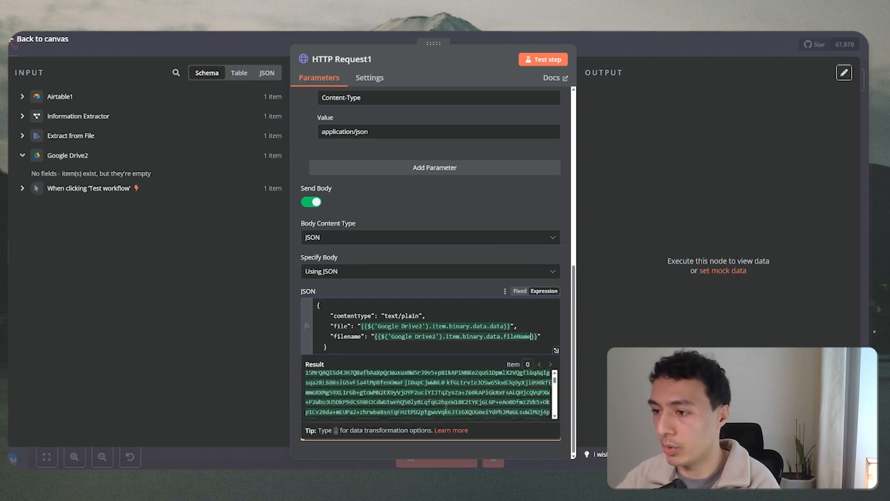
{"action": "scroll", "coordinate": [438, 412], "scroll_direction": "down", "scroll_amount": 10}
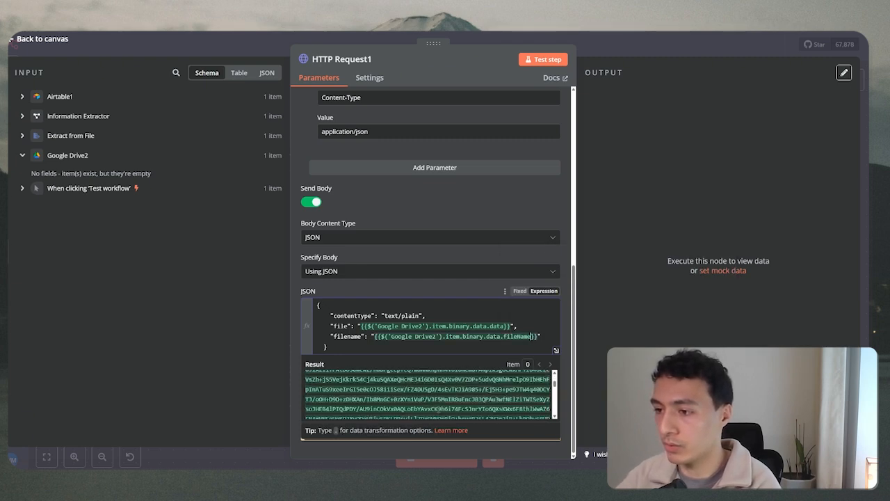
{"action": "scroll", "coordinate": [366, 402], "scroll_direction": "down", "scroll_amount": 5}
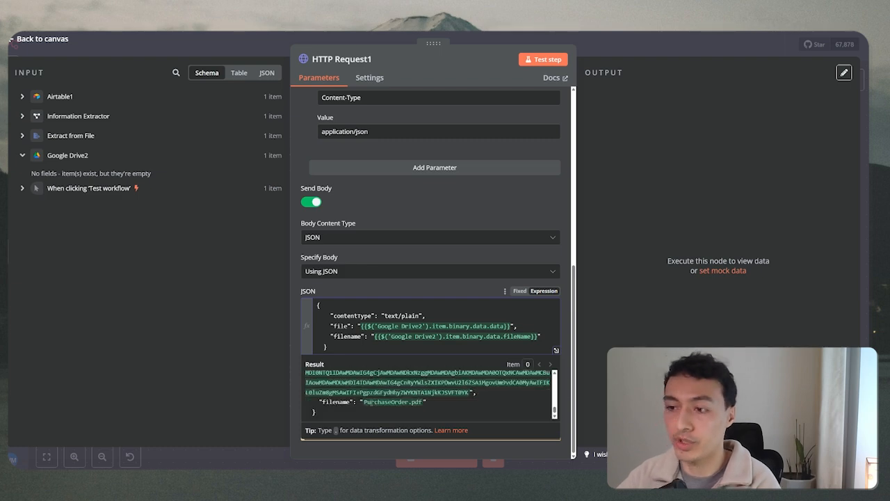
{"action": "left_click", "coordinate": [477, 286]}
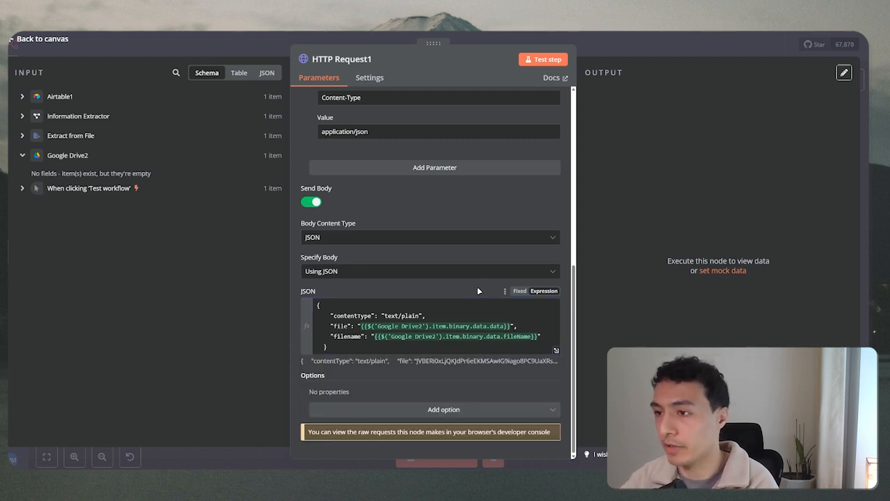
{"action": "scroll", "coordinate": [507, 393], "scroll_direction": "up", "scroll_amount": 5}
{"action": "scroll", "coordinate": [506, 393], "scroll_direction": "up", "scroll_amount": 3}
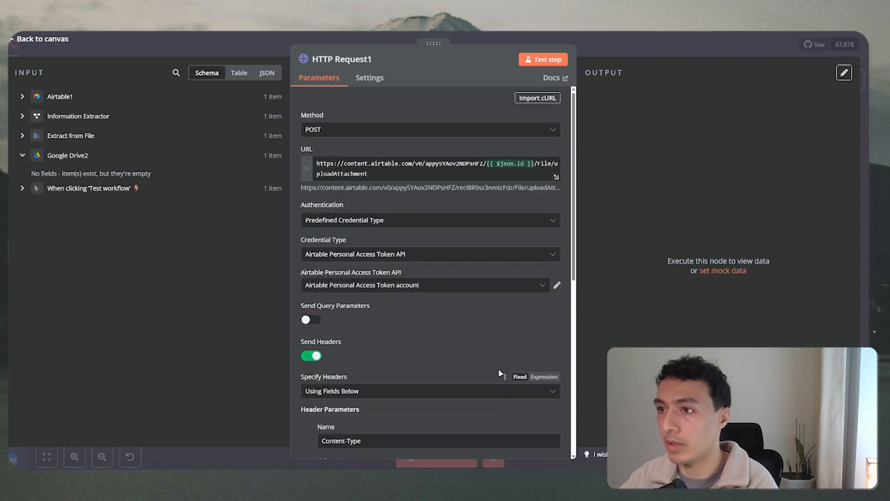
{"action": "left_click", "coordinate": [543, 60]}
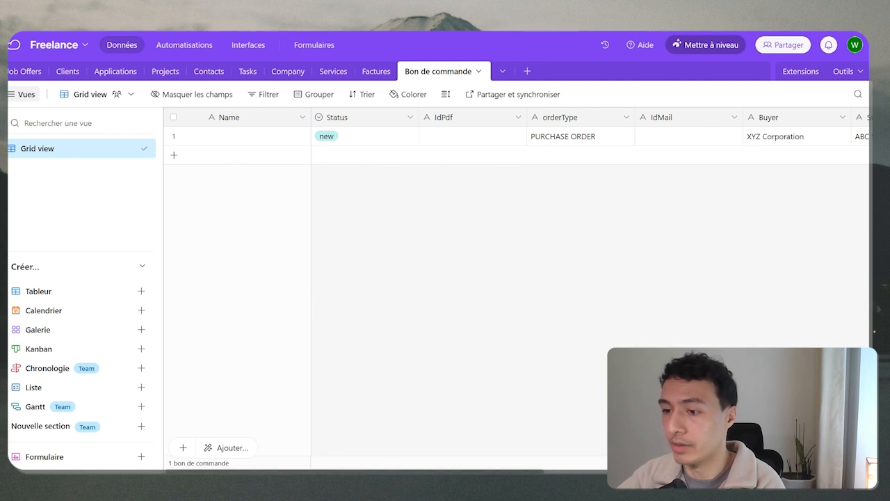
Verify the Bon de commande record's File cell holds PurchaseOrder.pdf and preview the PDF.
{"action": "left_click_drag", "start_coordinate": [479, 471], "coordinate": [605, 471]}
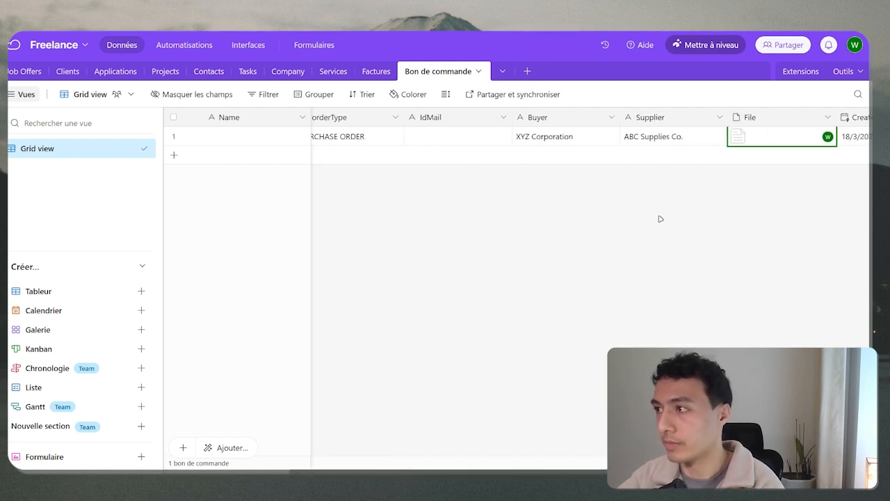
{"action": "scroll", "coordinate": [570, 462], "scroll_direction": "right", "scroll_amount": 2}
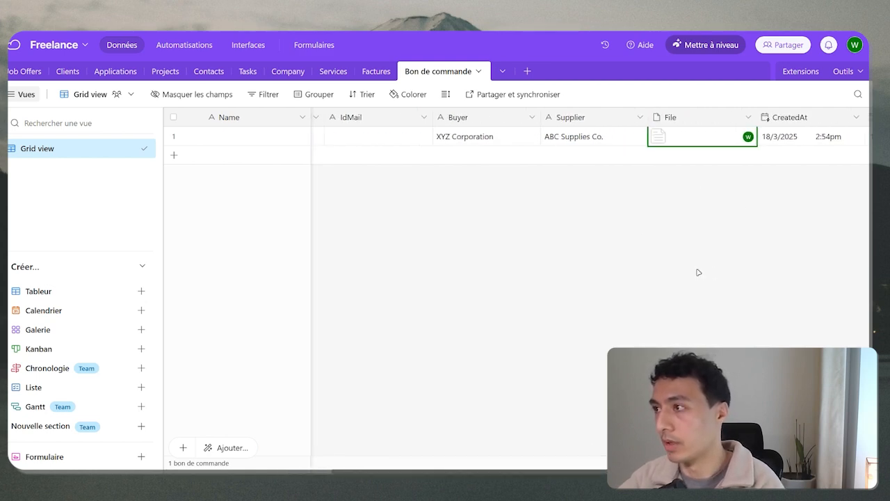
{"action": "left_click", "coordinate": [693, 142]}
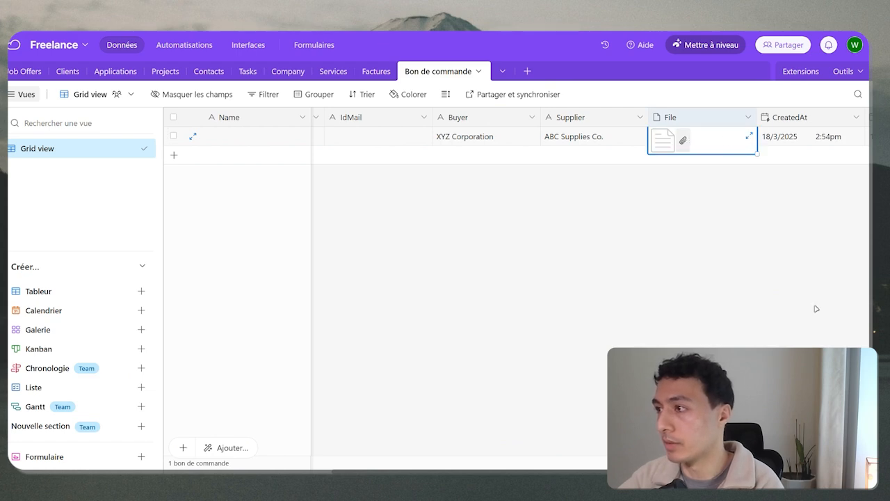
{"action": "left_click", "coordinate": [750, 136]}
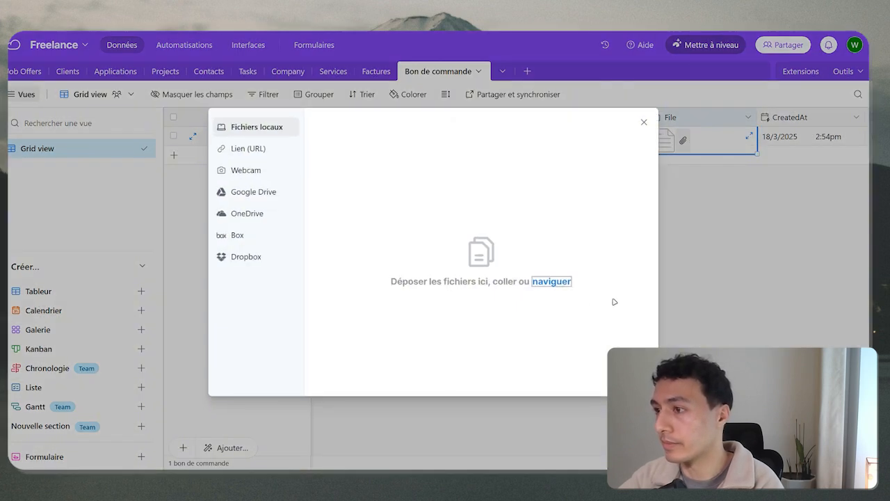
{"action": "left_click", "coordinate": [641, 123]}
{"action": "left_click", "coordinate": [672, 143]}
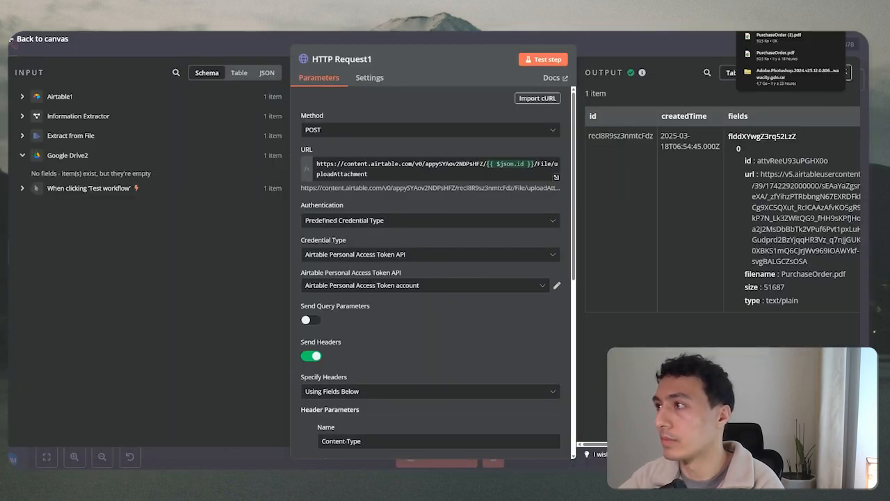
{"action": "left_click", "coordinate": [785, 39]}
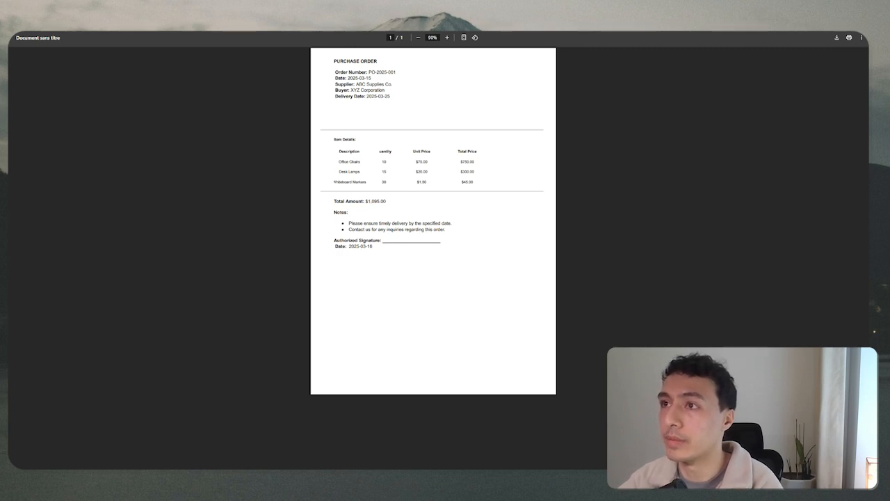
{"action": "key", "text": "alt+Tab"}
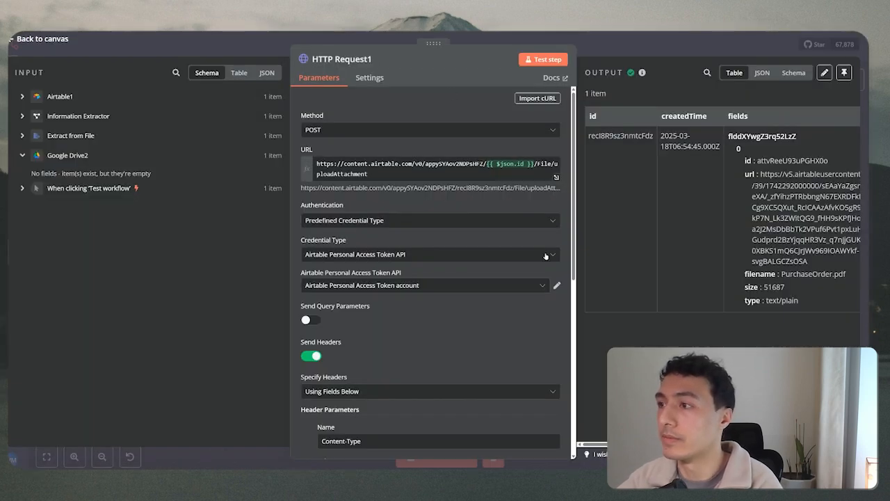
Return to the canvas and pan to show the full workflow from trigger to HTTP Request1.
{"action": "left_click", "coordinate": [534, 41]}
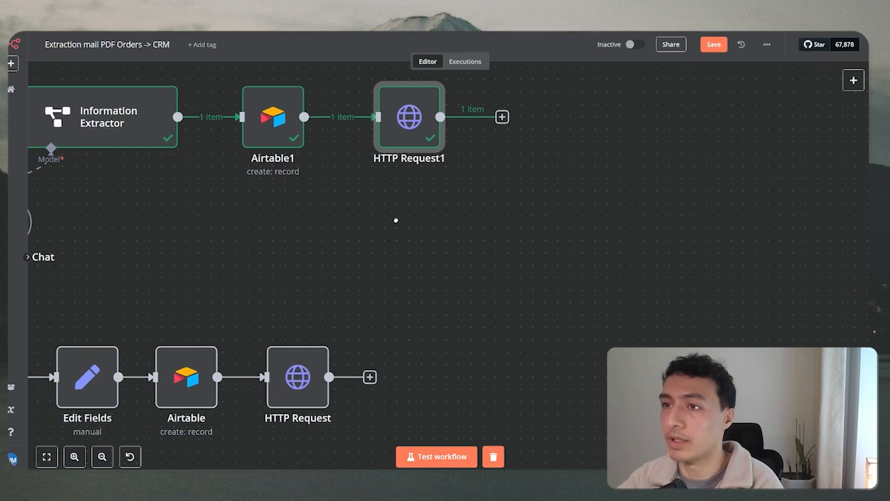
{"action": "scroll", "coordinate": [396, 219], "scroll_direction": "left", "scroll_amount": 5}
{"action": "scroll", "coordinate": [652, 343], "scroll_direction": "down", "scroll_amount": 2}
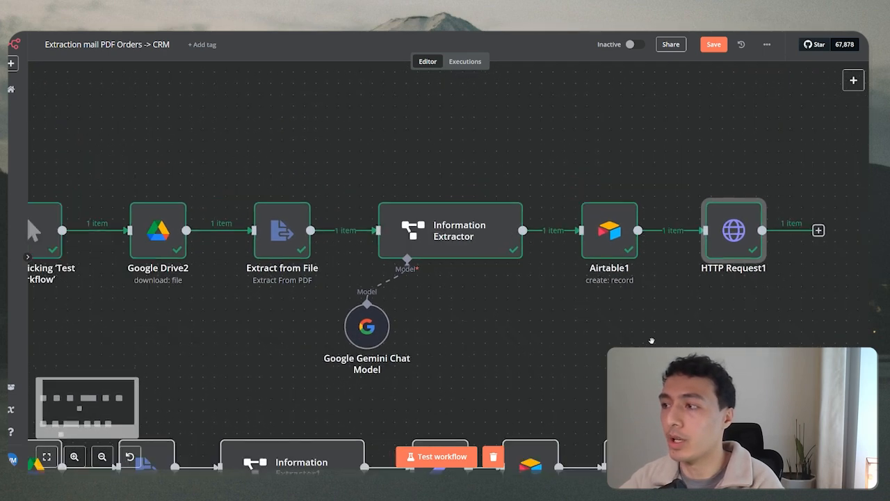
{"action": "scroll", "coordinate": [651, 341], "scroll_direction": "down", "scroll_amount": 1}
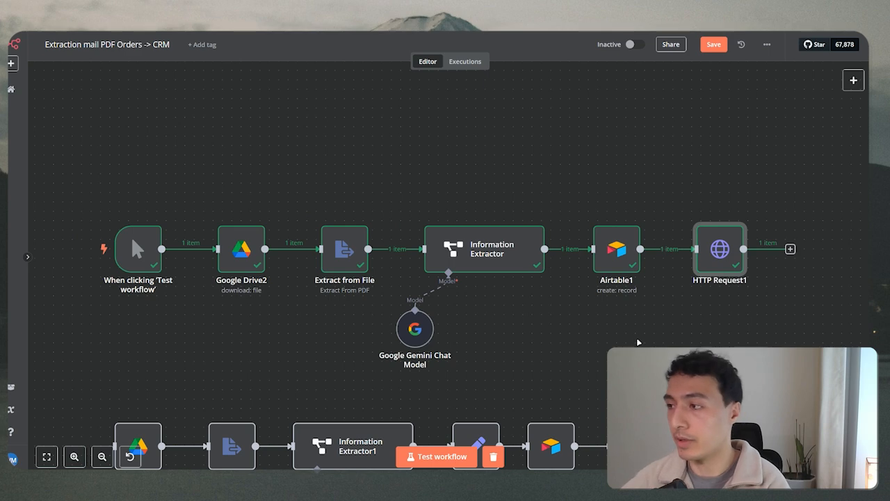
{"action": "scroll", "coordinate": [584, 324], "scroll_direction": "left", "scroll_amount": 2}
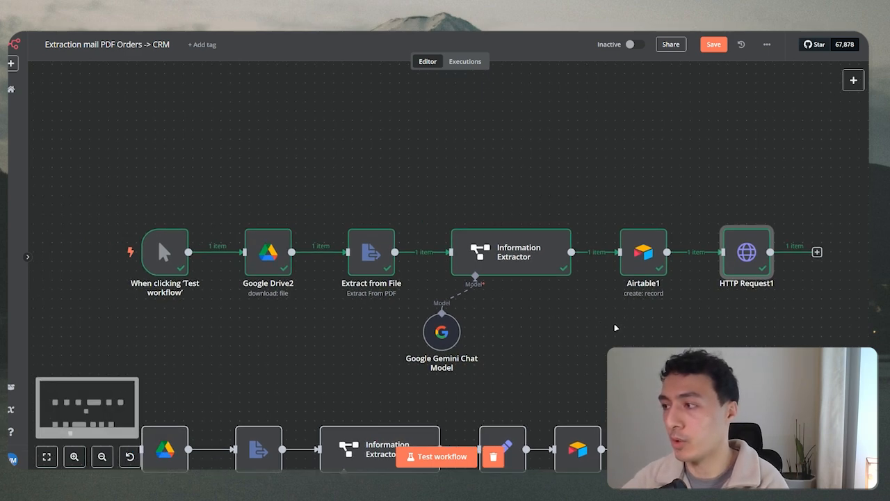